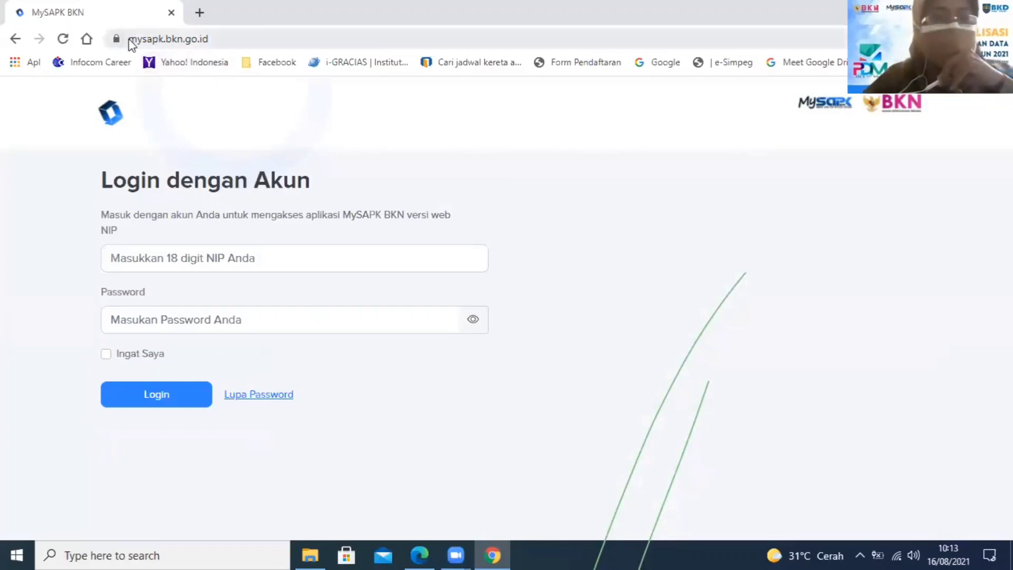
Try to log in to MySAPK with the saved employee NIP and the account password
{"action": "left_click", "coordinate": [131, 45]}
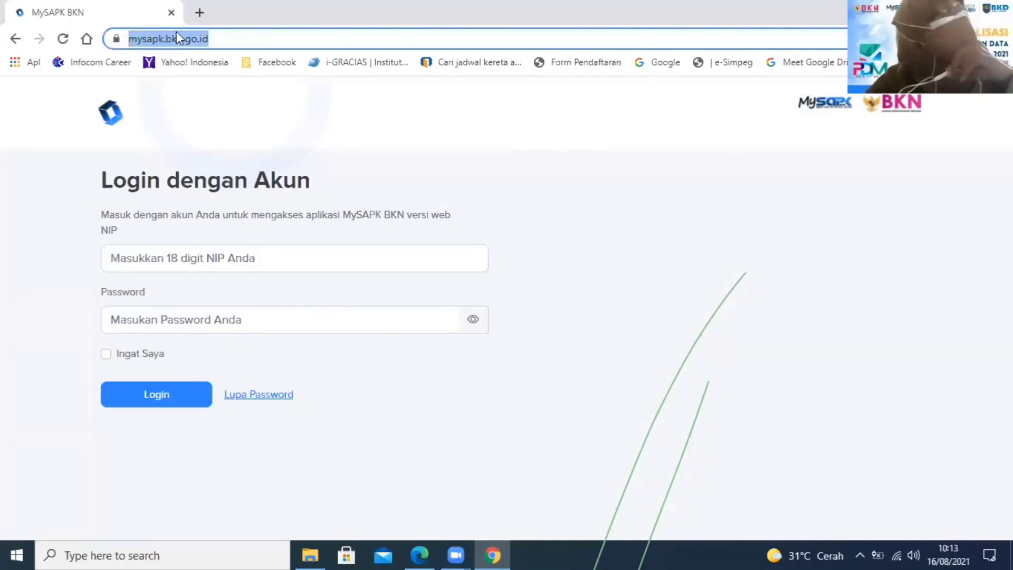
{"action": "left_click", "coordinate": [206, 257]}
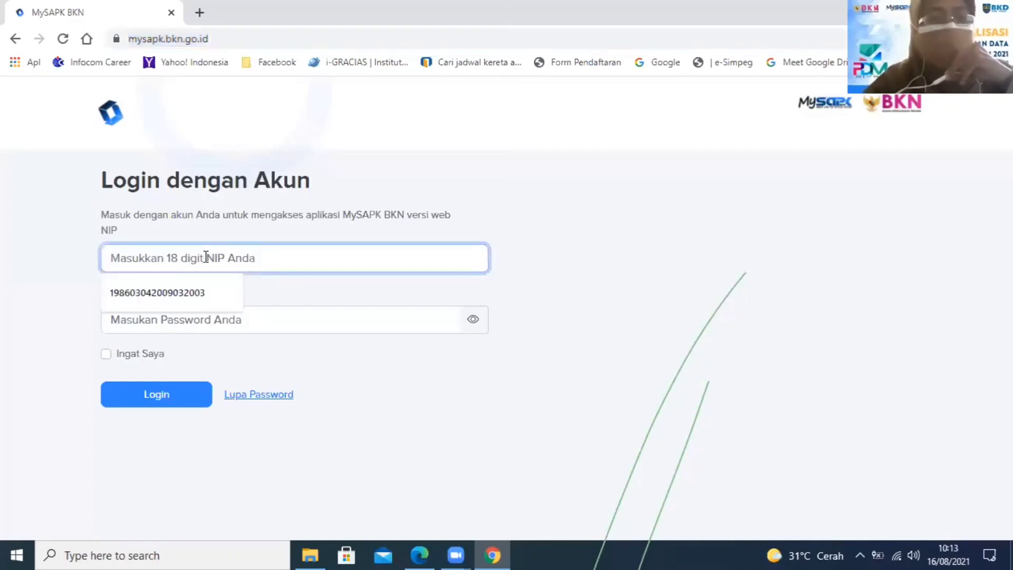
{"action": "left_click", "coordinate": [194, 308]}
{"action": "left_click", "coordinate": [192, 311]}
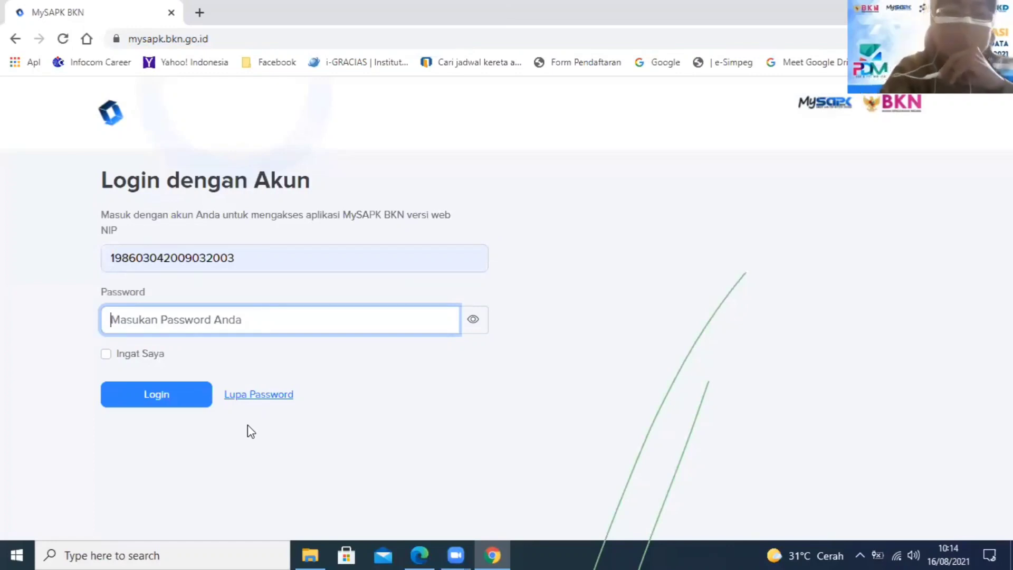
{"action": "type", "text": "•"}
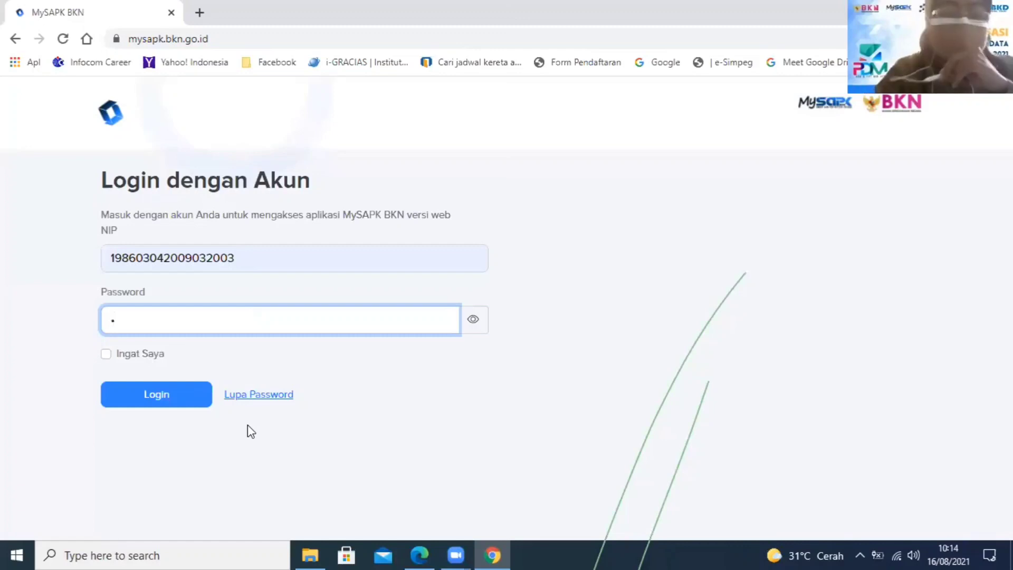
{"action": "type", "text": "••••"}
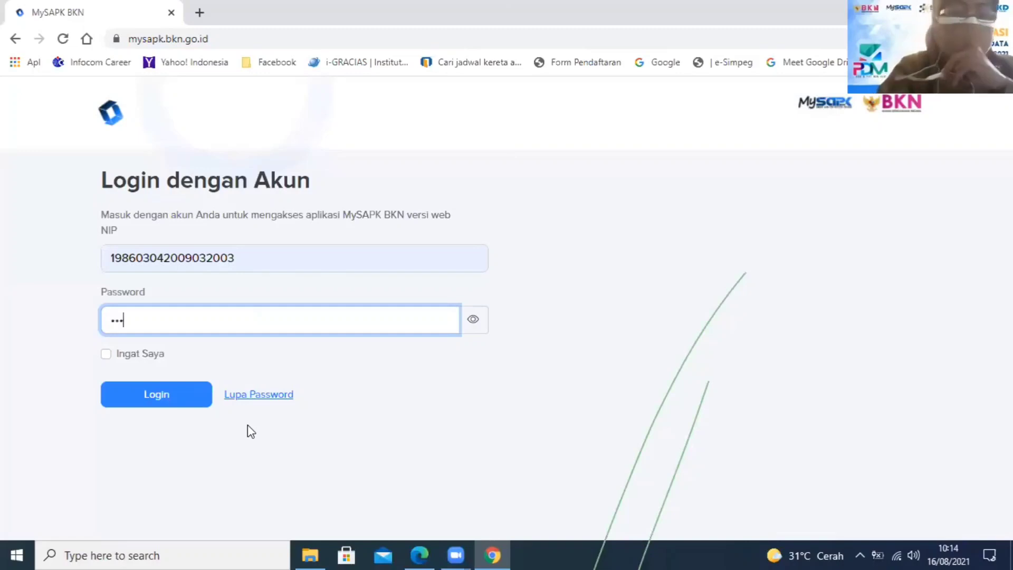
{"action": "type", "text": "•••••••"}
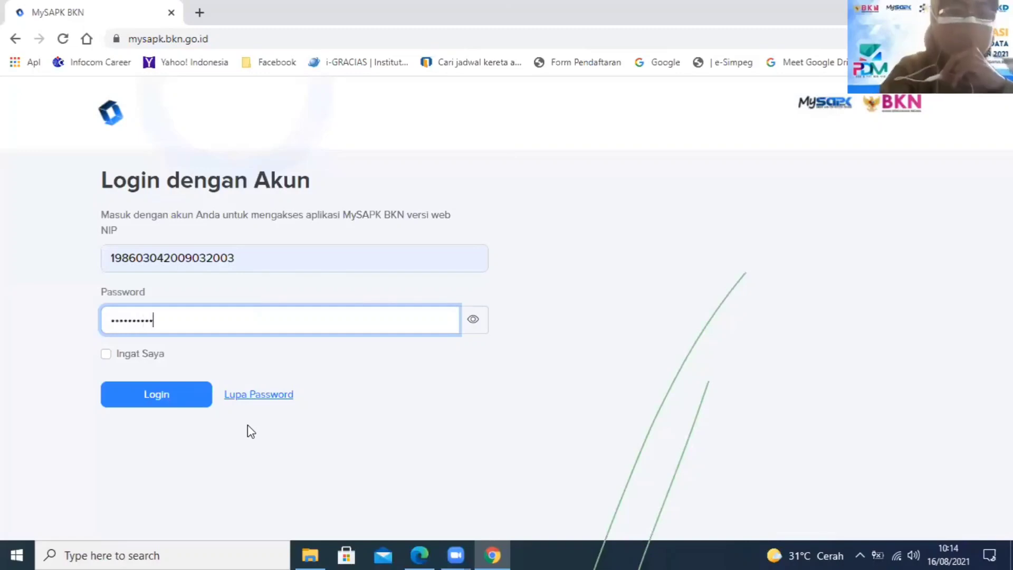
{"action": "left_click", "coordinate": [185, 407]}
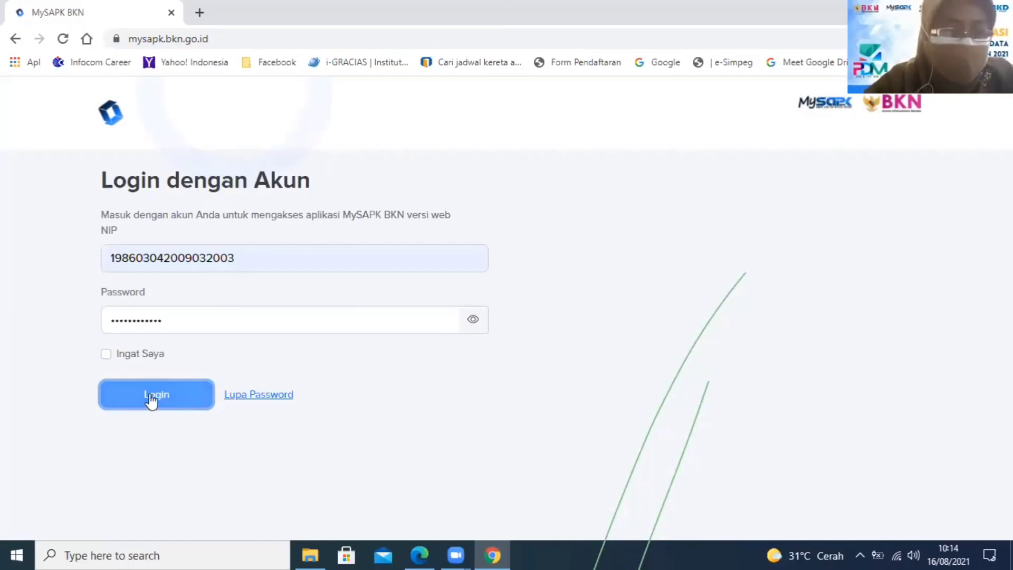
{"action": "key", "text": "Tab"}
{"action": "key", "text": "Tab"}
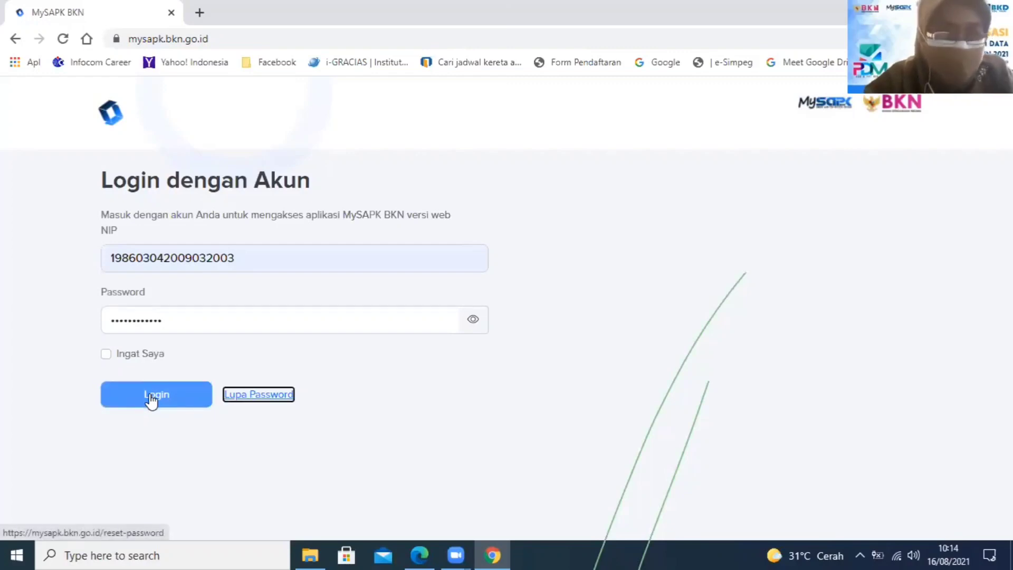
{"action": "key", "text": "Tab"}
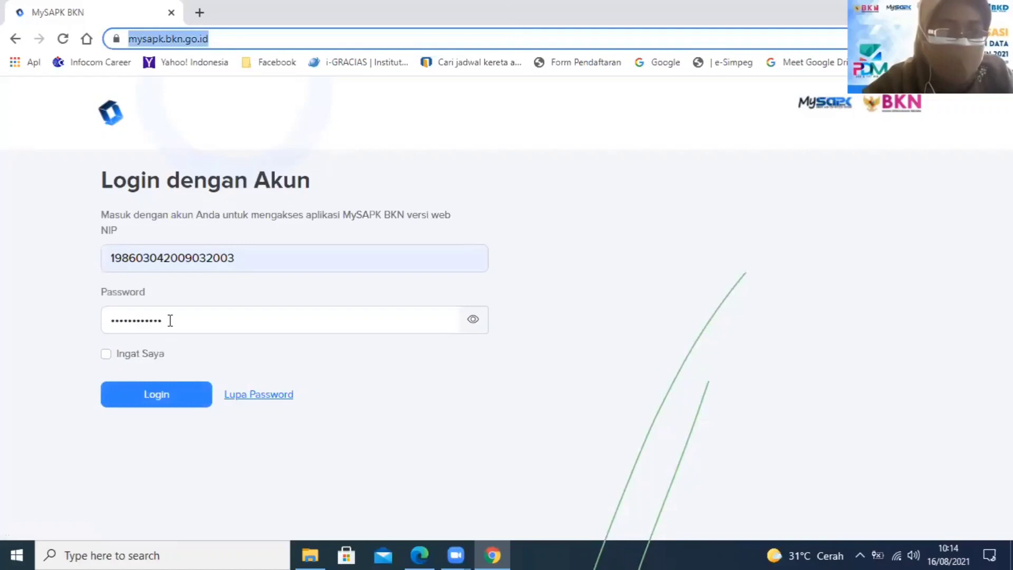
{"action": "key", "text": "shift+Tab"}
{"action": "key", "text": "shift+Tab"}
{"action": "key", "text": "shift+Tab"}
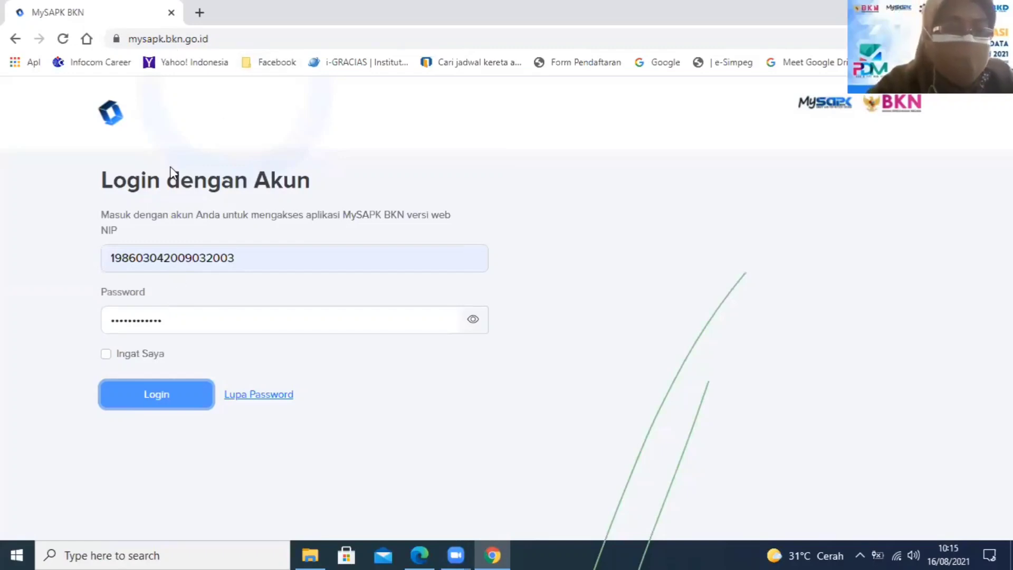
{"action": "left_click", "coordinate": [179, 260]}
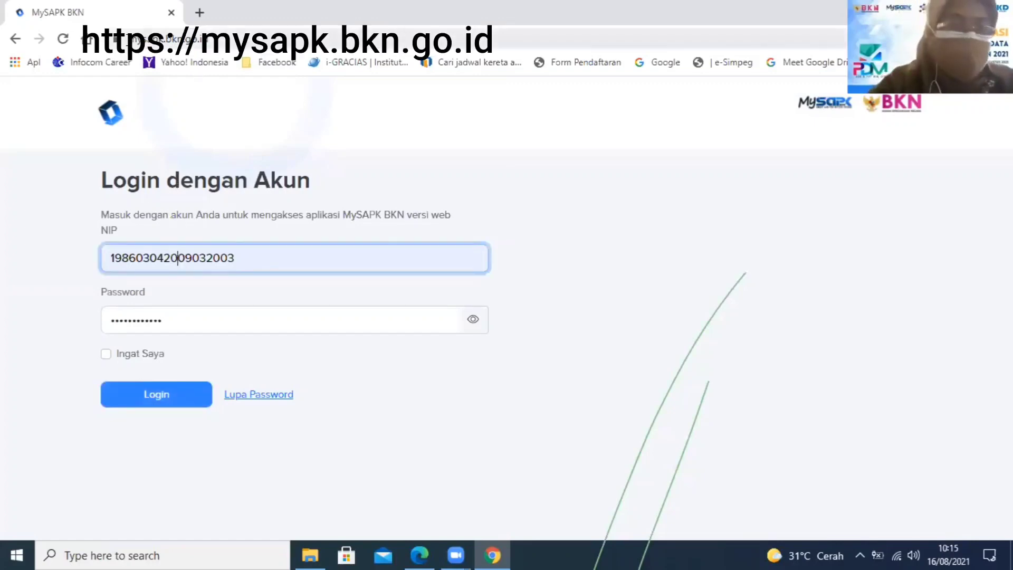
{"action": "left_click", "coordinate": [128, 39]}
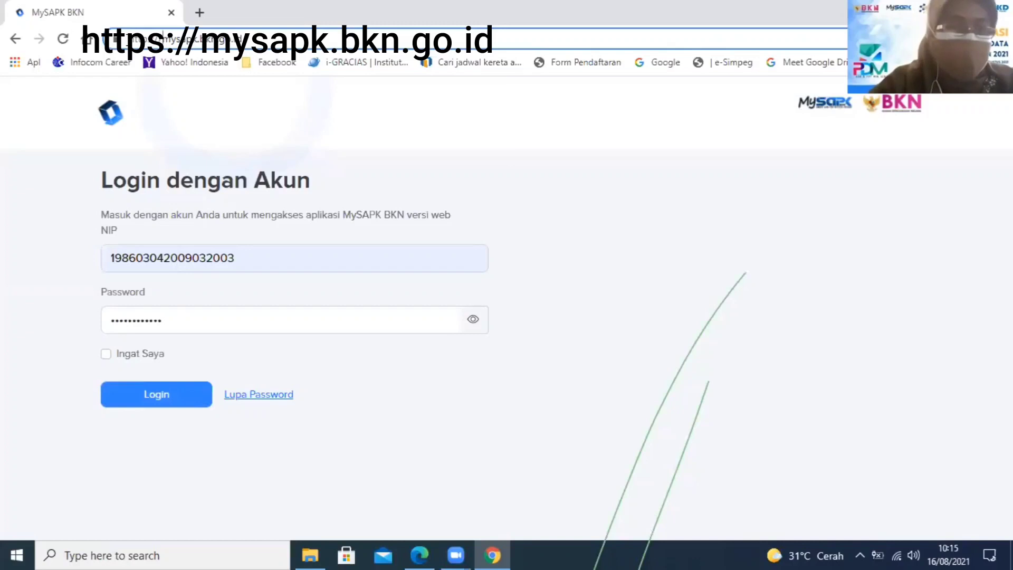
{"action": "type", "text": "dev-"}
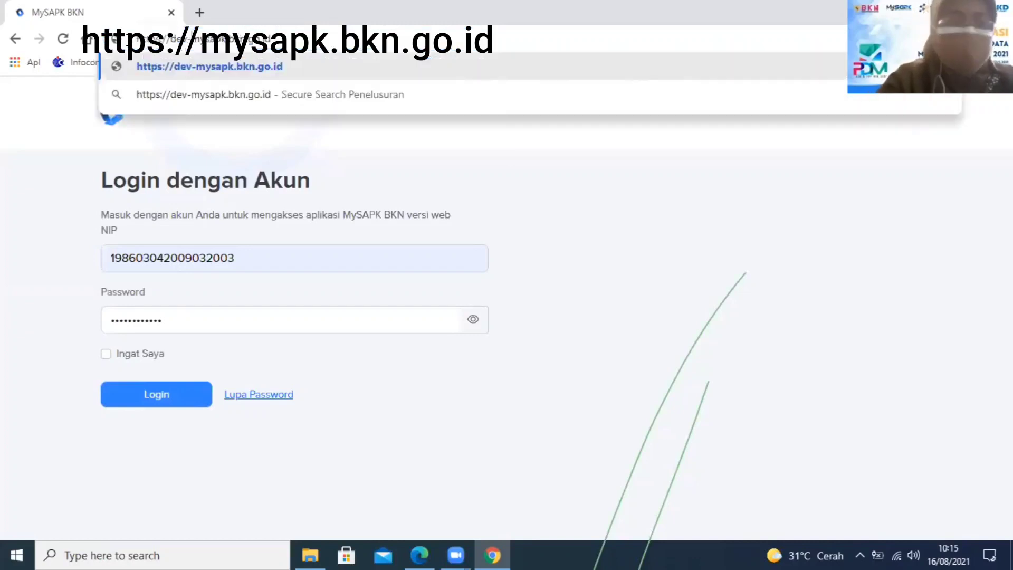
{"action": "key", "text": "Return"}
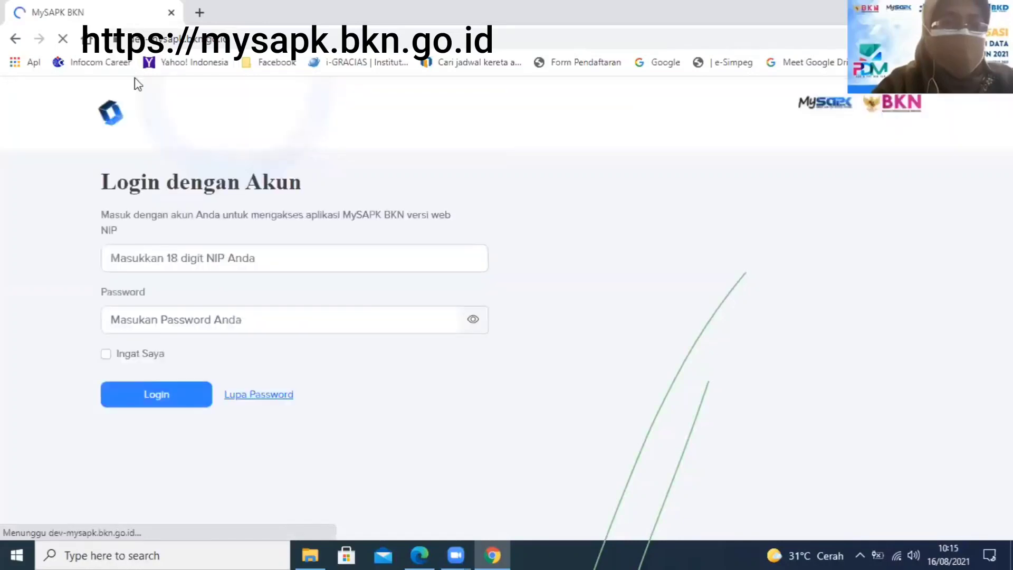
Log in on the development site with the saved employee NIP and the account password
{"action": "left_click", "coordinate": [145, 269]}
{"action": "left_click", "coordinate": [151, 295]}
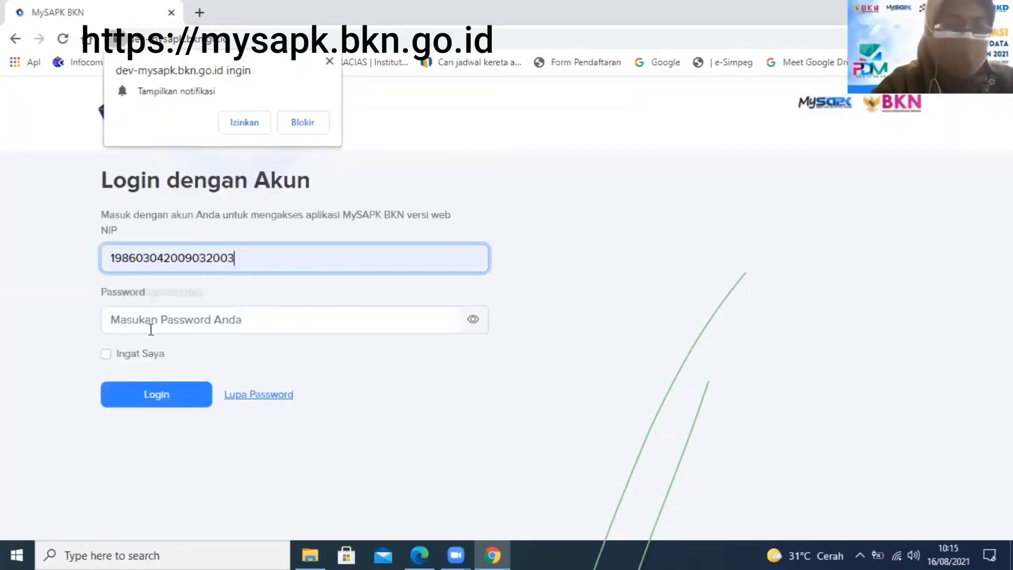
{"action": "left_click", "coordinate": [151, 329]}
{"action": "type", "text": "****"}
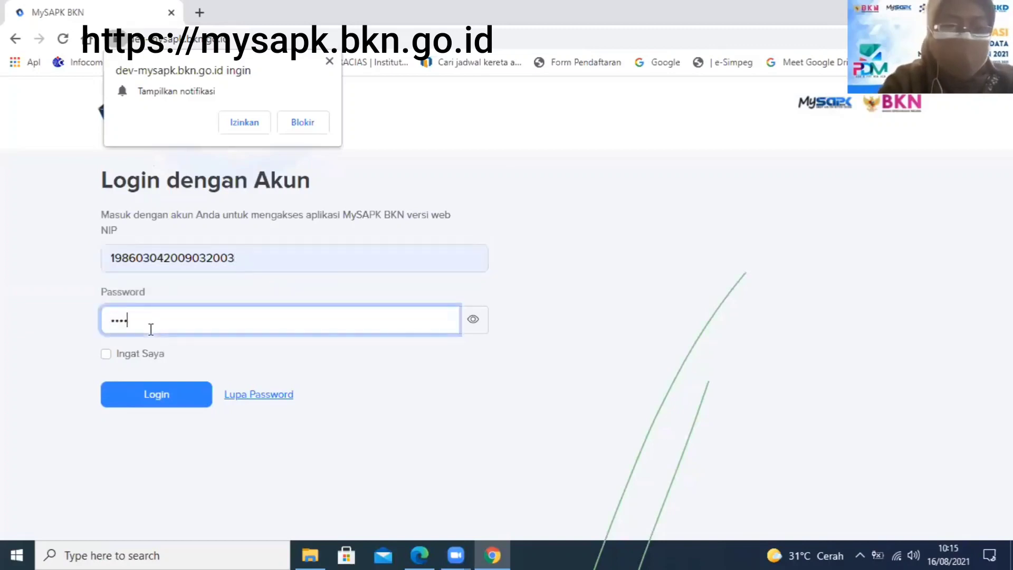
{"action": "type", "text": "*******"}
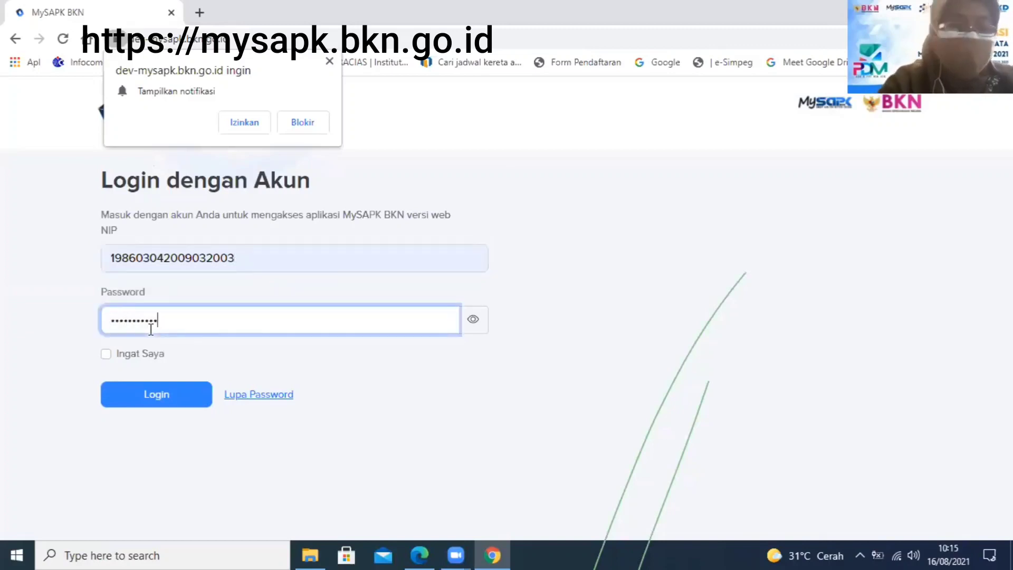
{"action": "type", "text": "*"}
{"action": "left_click", "coordinate": [157, 395]}
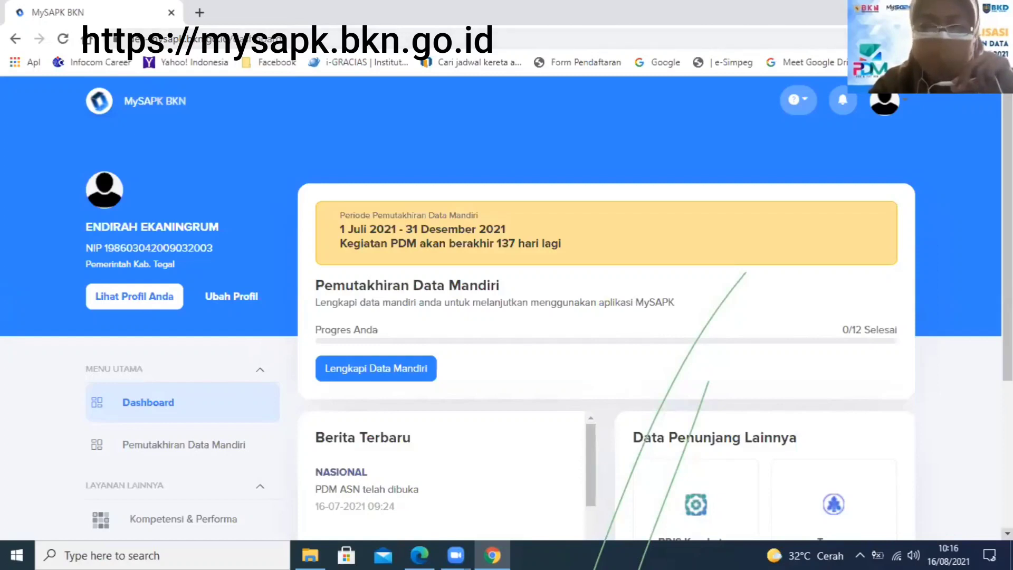
Go from the dashboard to the Pemutakhiran Data Mandiri categories to complete the personal data
{"action": "scroll", "coordinate": [507, 305], "scroll_direction": "down", "scroll_amount": 2}
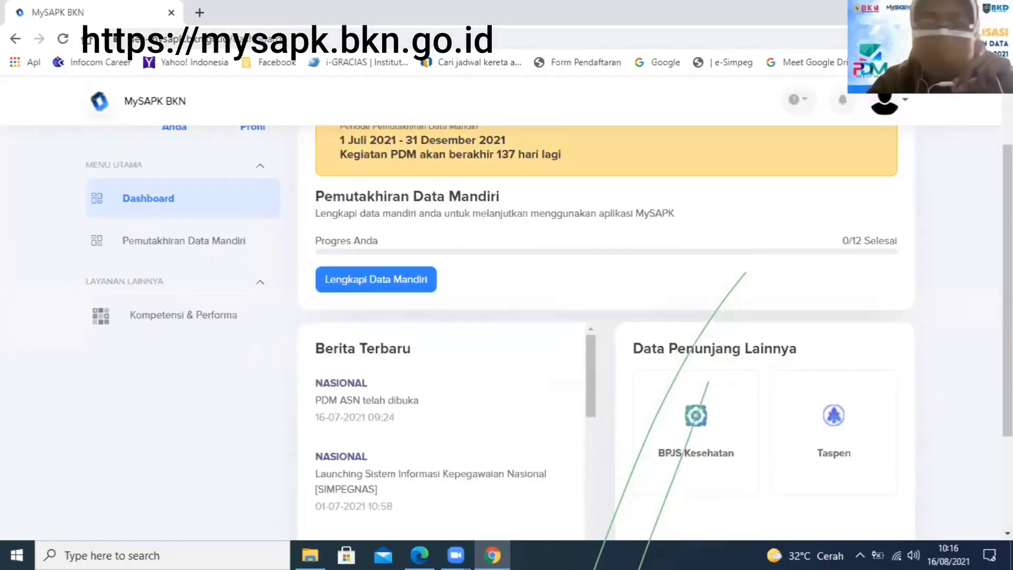
{"action": "scroll", "coordinate": [336, 120], "scroll_direction": "up", "scroll_amount": 3}
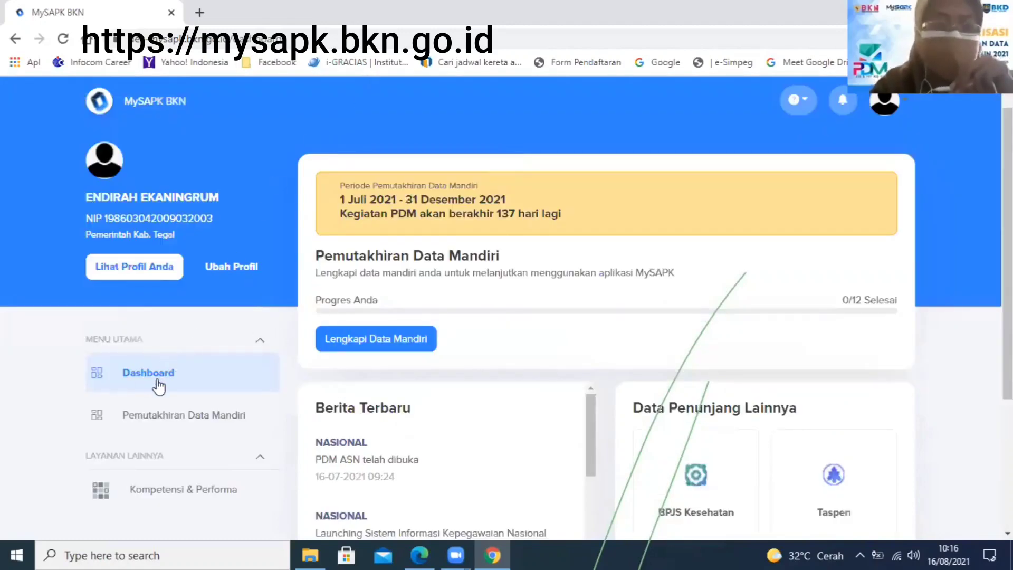
{"action": "left_click", "coordinate": [168, 419]}
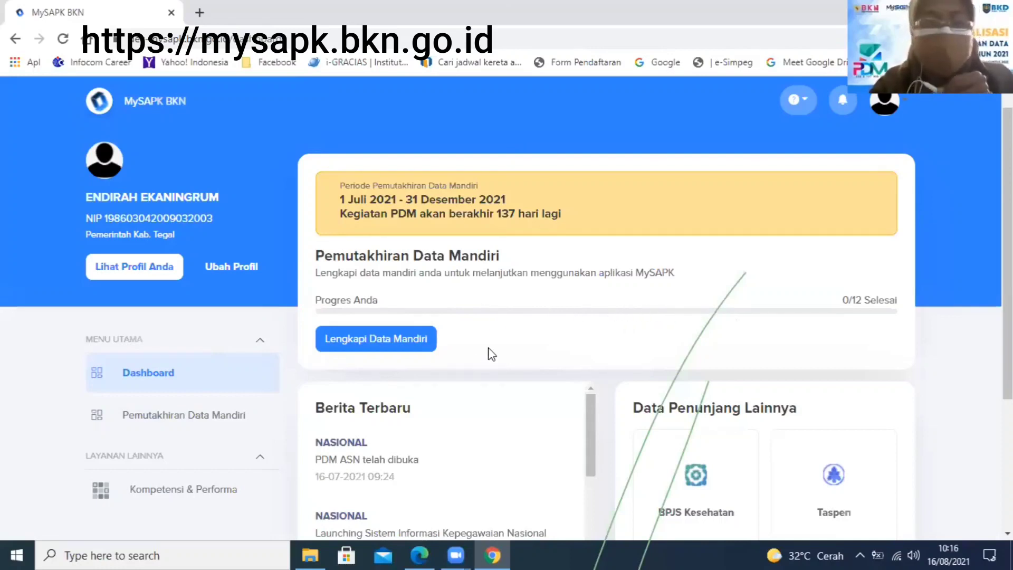
{"action": "left_click", "coordinate": [360, 342]}
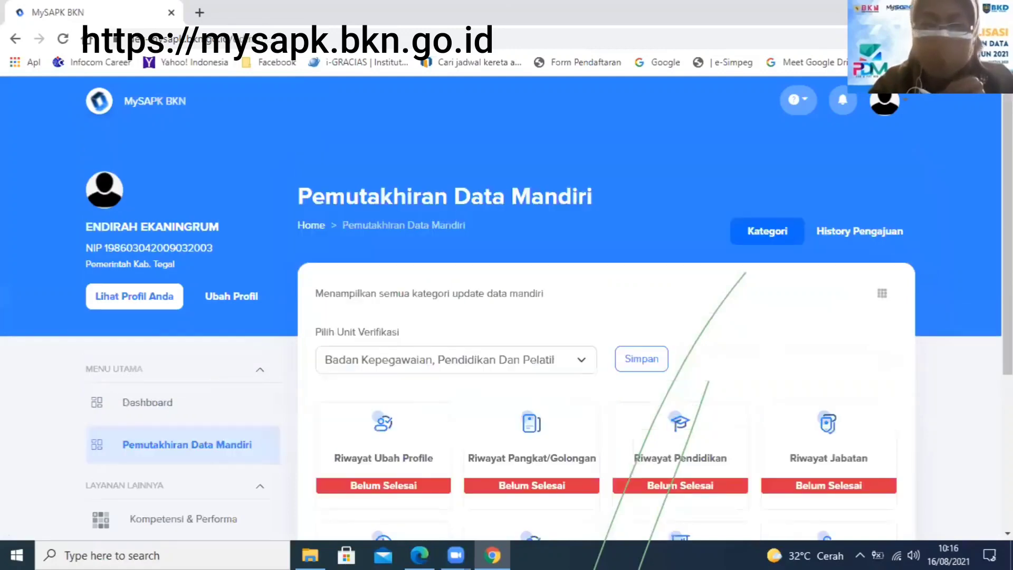
Choose Badan Kepegawaian, Pendidikan Dan Pelatihan Daerah as the verification unit, save it and dismiss the confirmation
{"action": "scroll", "coordinate": [606, 343], "scroll_direction": "down", "scroll_amount": 1}
{"action": "scroll", "coordinate": [640, 317], "scroll_direction": "down", "scroll_amount": 3}
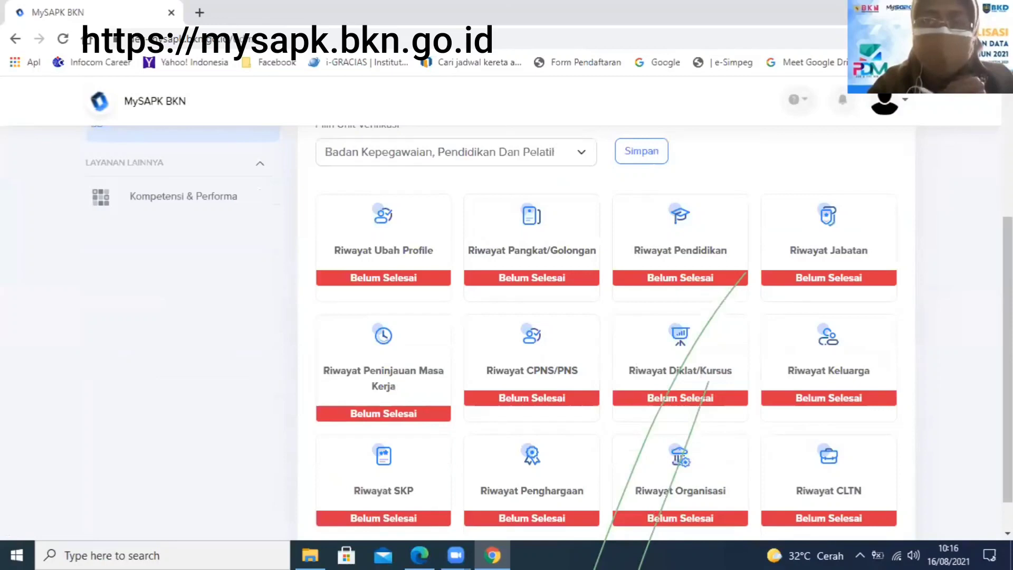
{"action": "scroll", "coordinate": [607, 332], "scroll_direction": "up", "scroll_amount": 1}
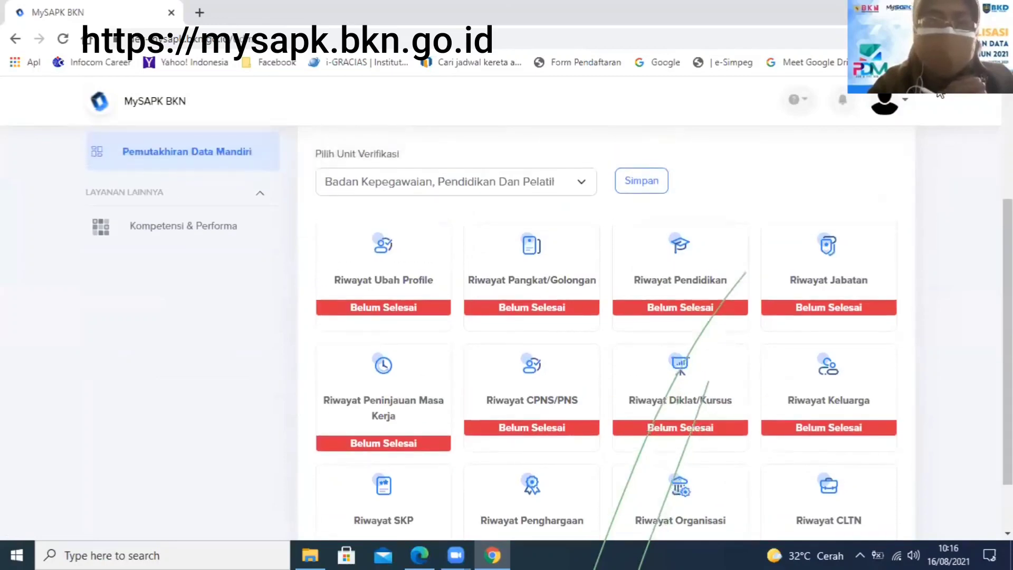
{"action": "left_click", "coordinate": [582, 183]}
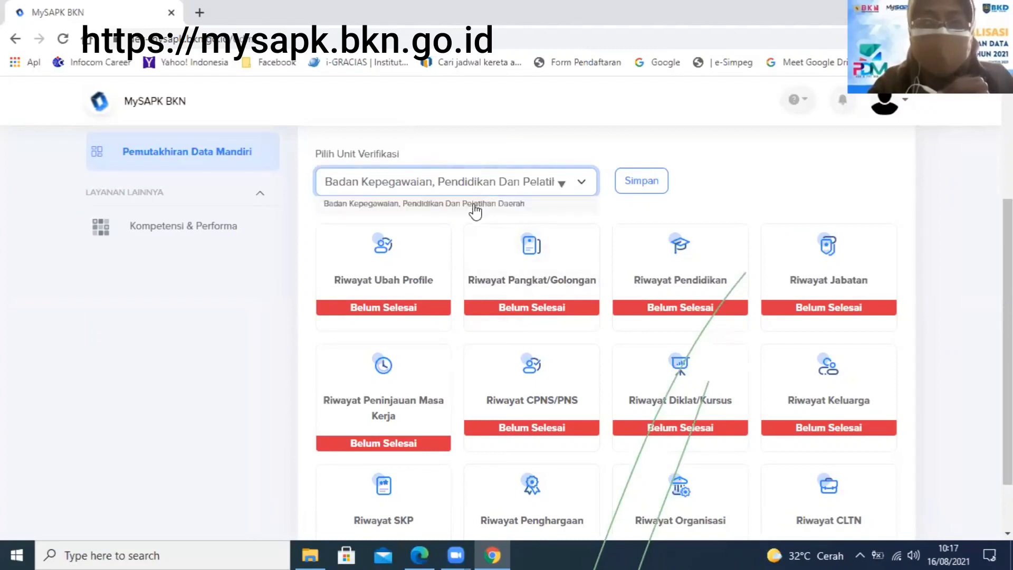
{"action": "left_click", "coordinate": [438, 209]}
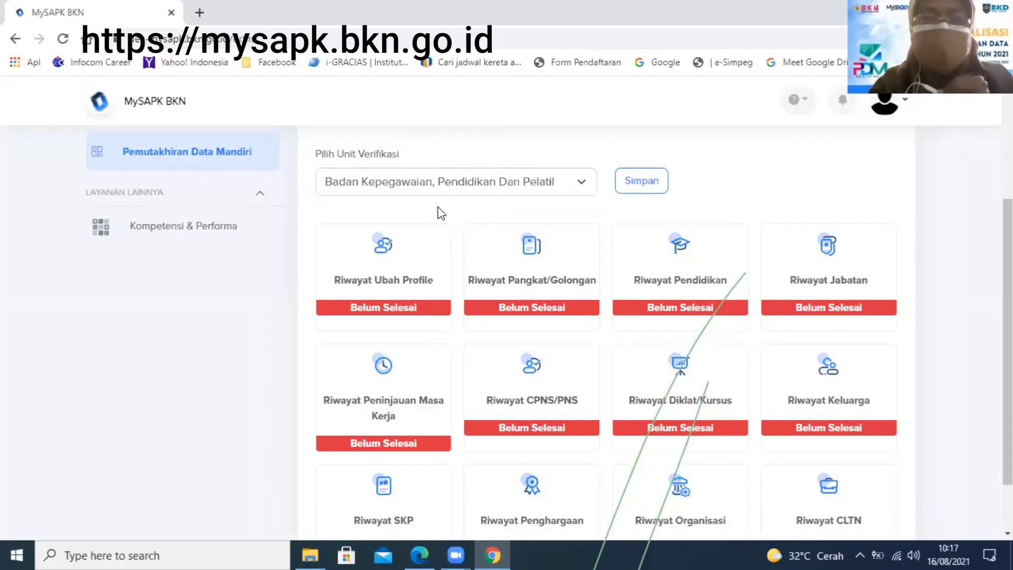
{"action": "left_click", "coordinate": [638, 183]}
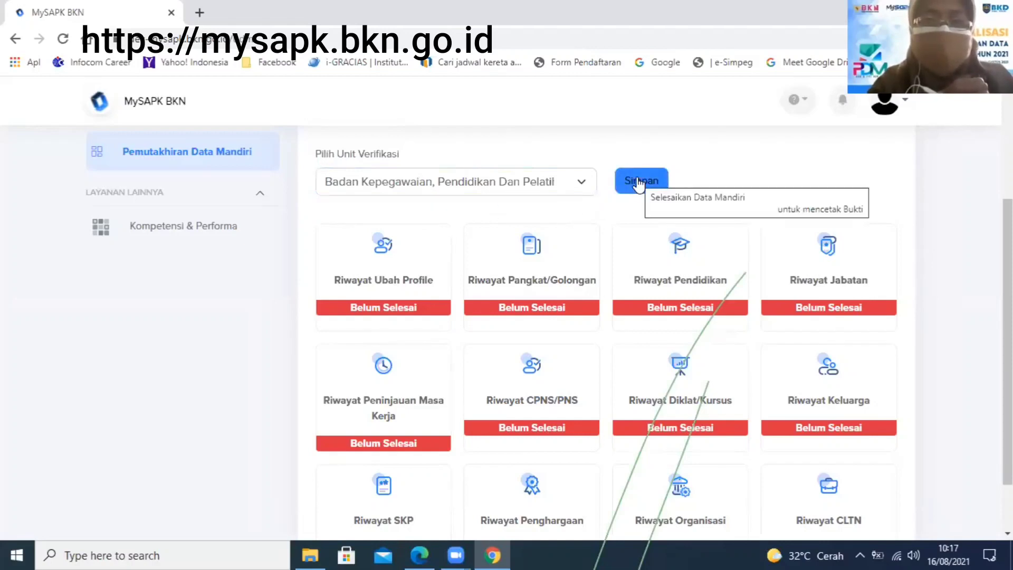
{"action": "left_click", "coordinate": [638, 183]}
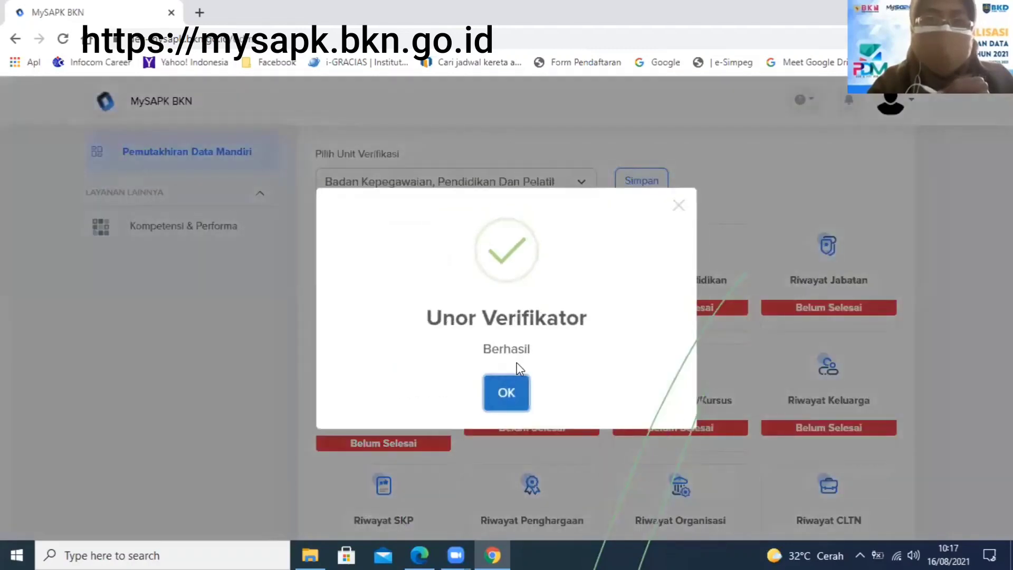
{"action": "left_click", "coordinate": [511, 395]}
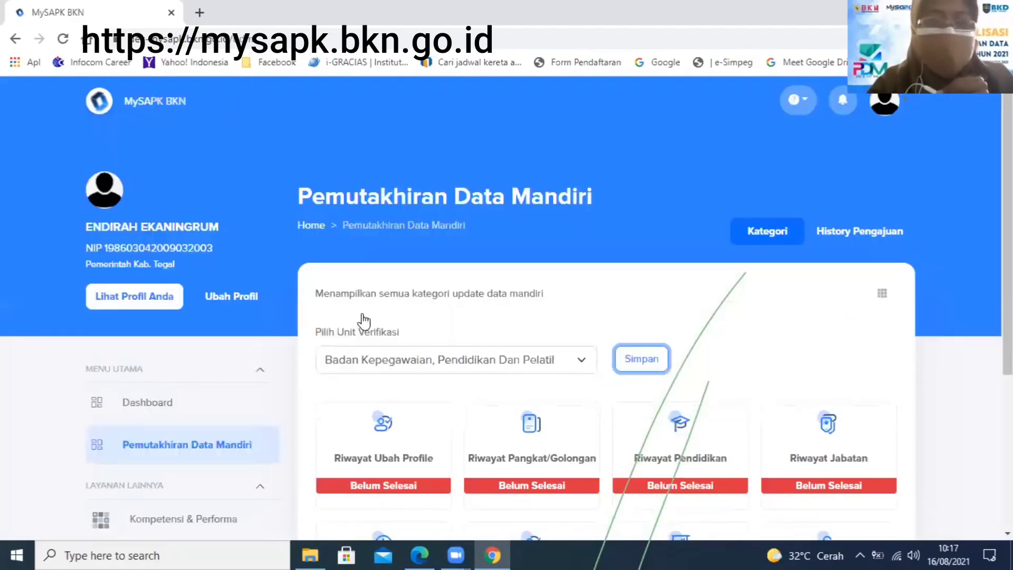
Open the Riwayat Ubah Profile category and review the Informasi Utama section of the profile
{"action": "scroll", "coordinate": [364, 320], "scroll_direction": "down", "scroll_amount": 1}
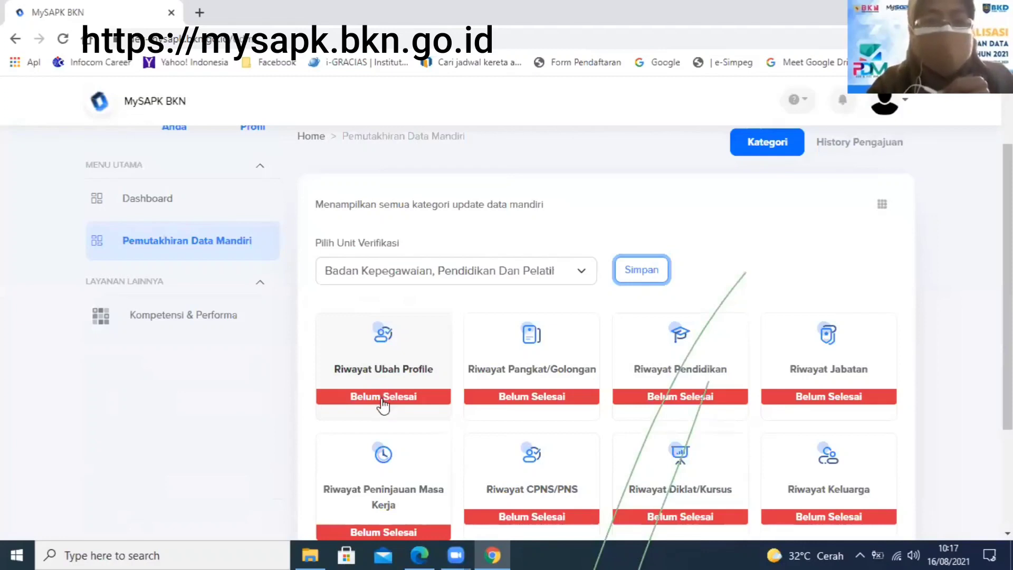
{"action": "left_click", "coordinate": [383, 399]}
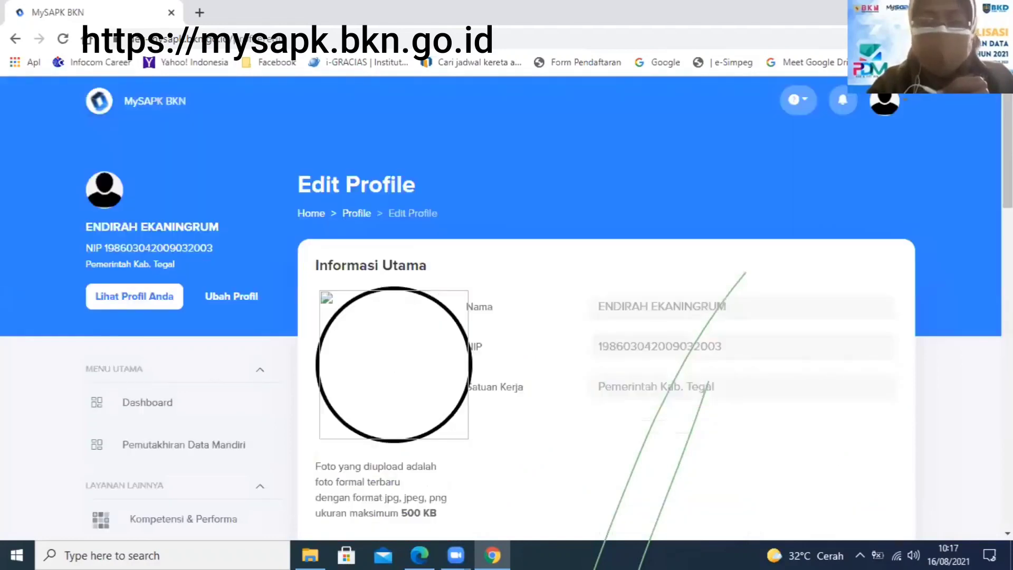
{"action": "scroll", "coordinate": [506, 316], "scroll_direction": "down", "scroll_amount": 2}
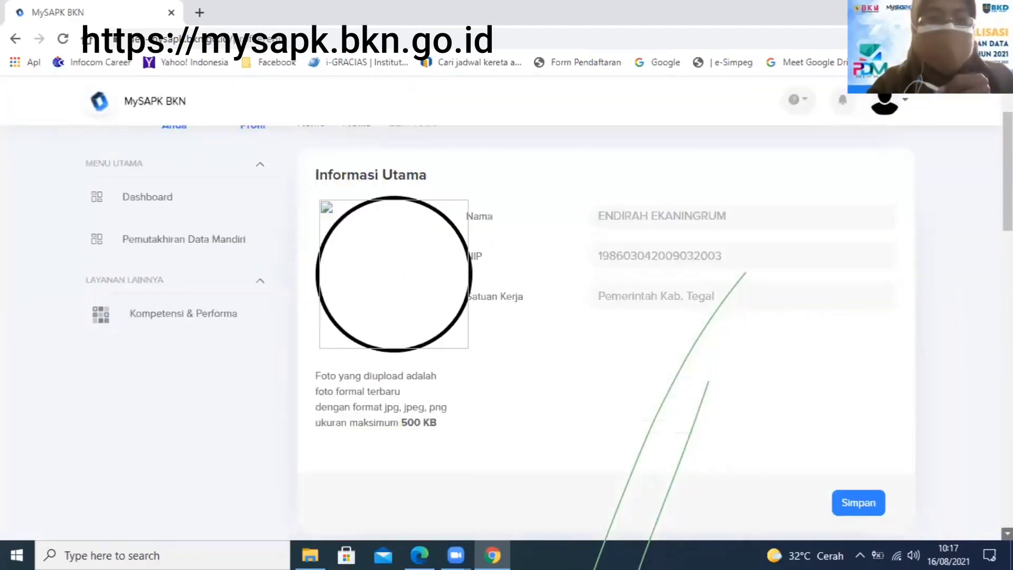
{"action": "scroll", "coordinate": [967, 486], "scroll_direction": "down", "scroll_amount": 1}
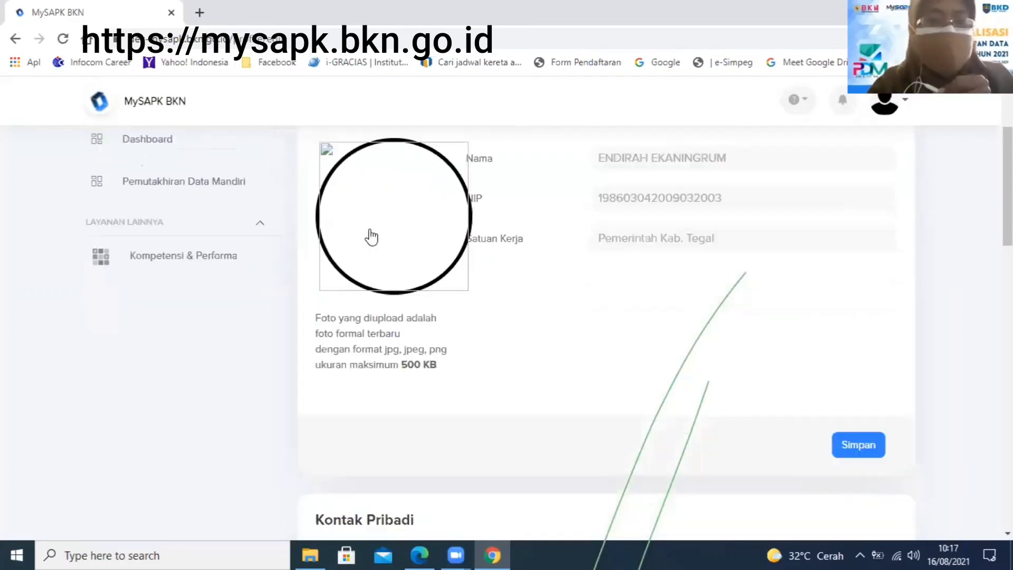
{"action": "mouse_move", "coordinate": [426, 273]}
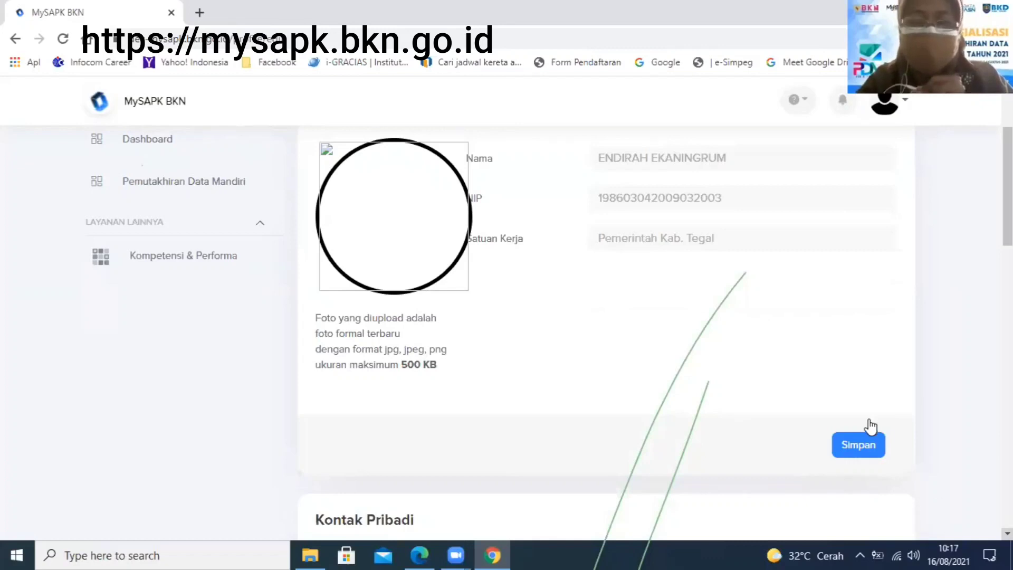
{"action": "scroll", "coordinate": [870, 426], "scroll_direction": "down", "scroll_amount": 1}
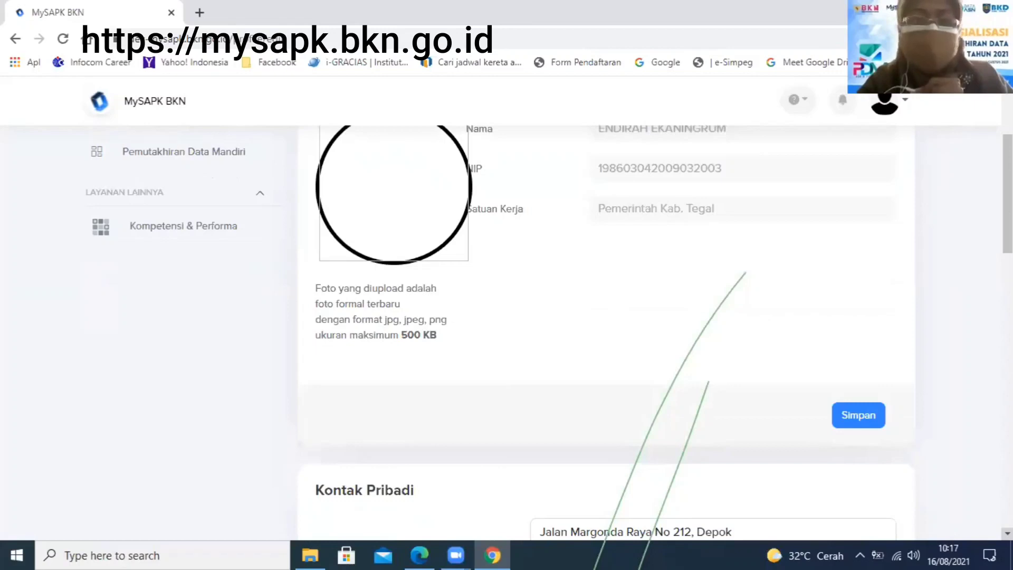
Examine the Kontak Pribadi section, covering home address, phone numbers and the official and personal e-mail fields
{"action": "scroll", "coordinate": [607, 327], "scroll_direction": "down", "scroll_amount": 3}
{"action": "scroll", "coordinate": [791, 407], "scroll_direction": "down", "scroll_amount": 3}
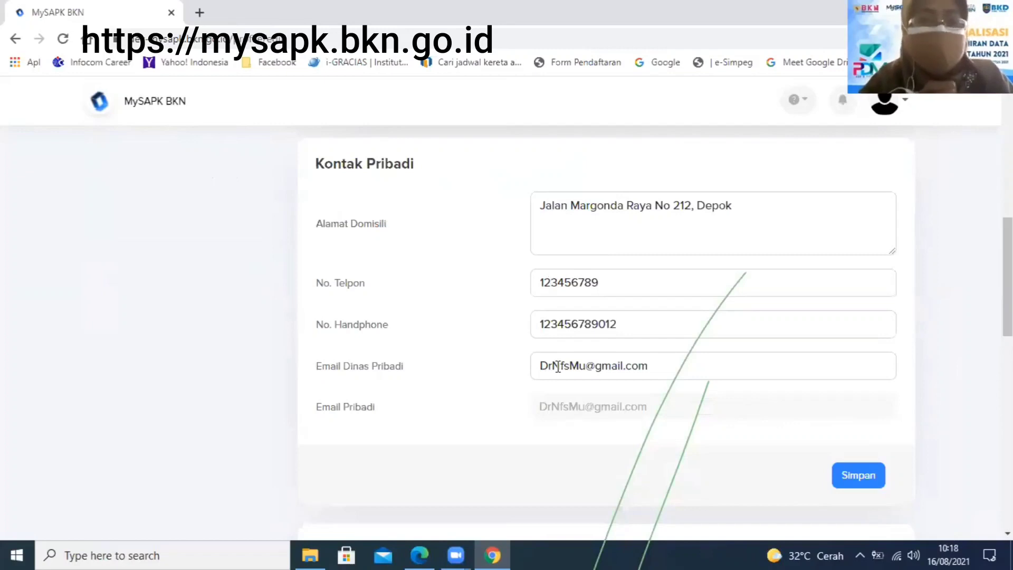
{"action": "left_click", "coordinate": [650, 365]}
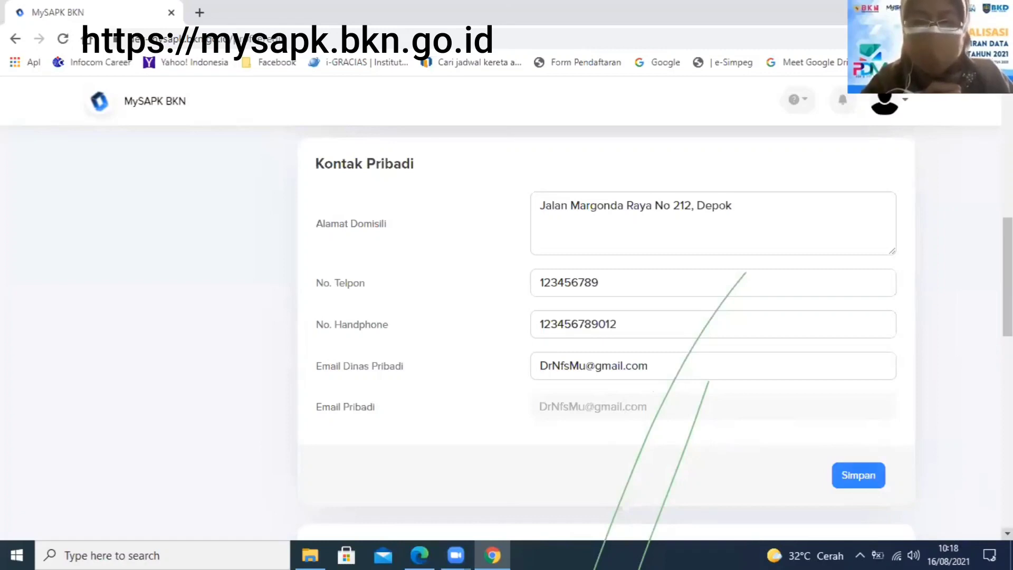
Review the Data Pendukung fields from NIK and Nomor KK through NPWP, BPJS, TASPEN and TAPERA to Kelas Jabatan
{"action": "scroll", "coordinate": [607, 333], "scroll_direction": "down", "scroll_amount": 2}
{"action": "scroll", "coordinate": [607, 332], "scroll_direction": "down", "scroll_amount": 1}
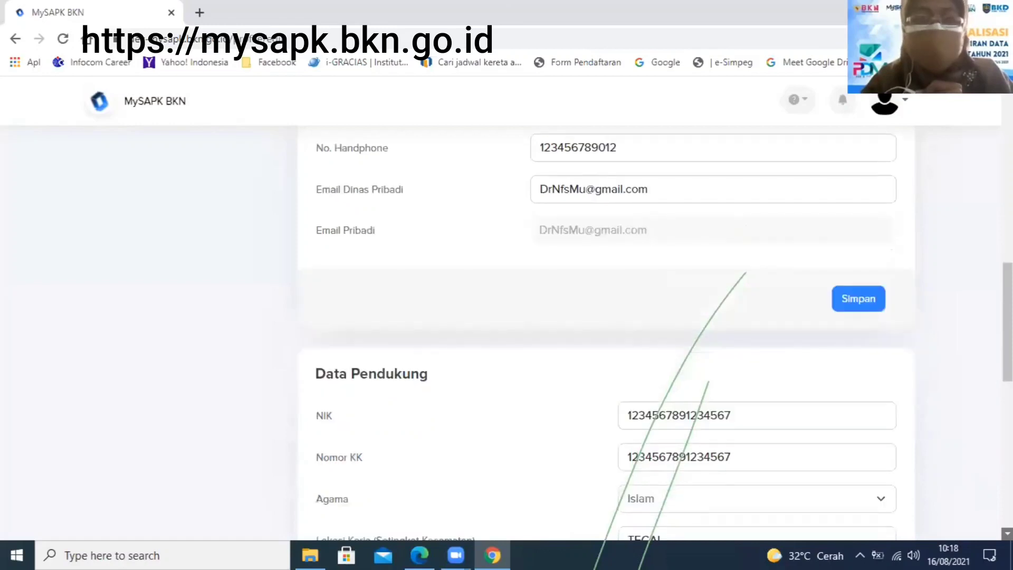
{"action": "scroll", "coordinate": [607, 332], "scroll_direction": "down", "scroll_amount": 3}
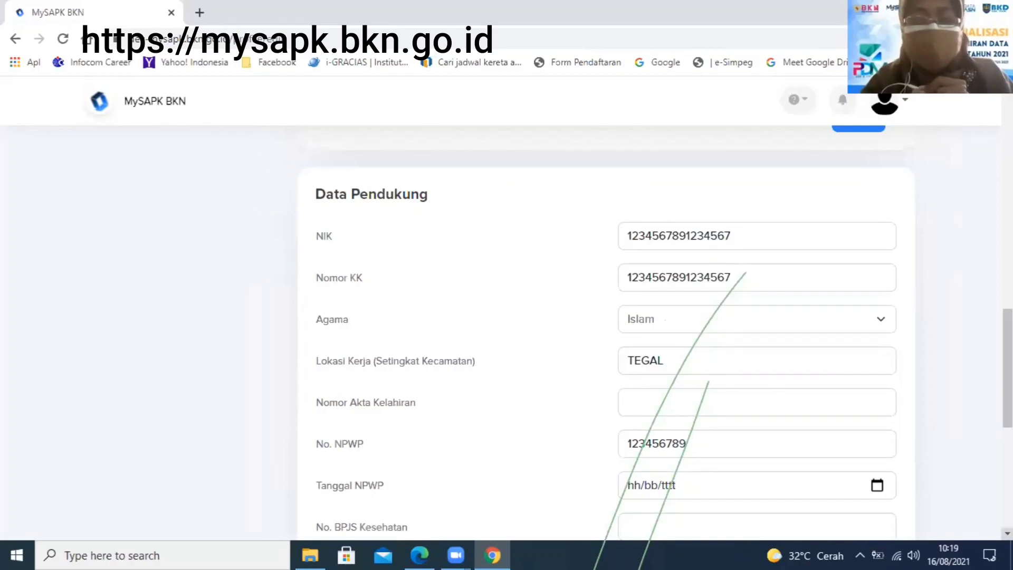
{"action": "scroll", "coordinate": [656, 333], "scroll_direction": "down", "scroll_amount": 1}
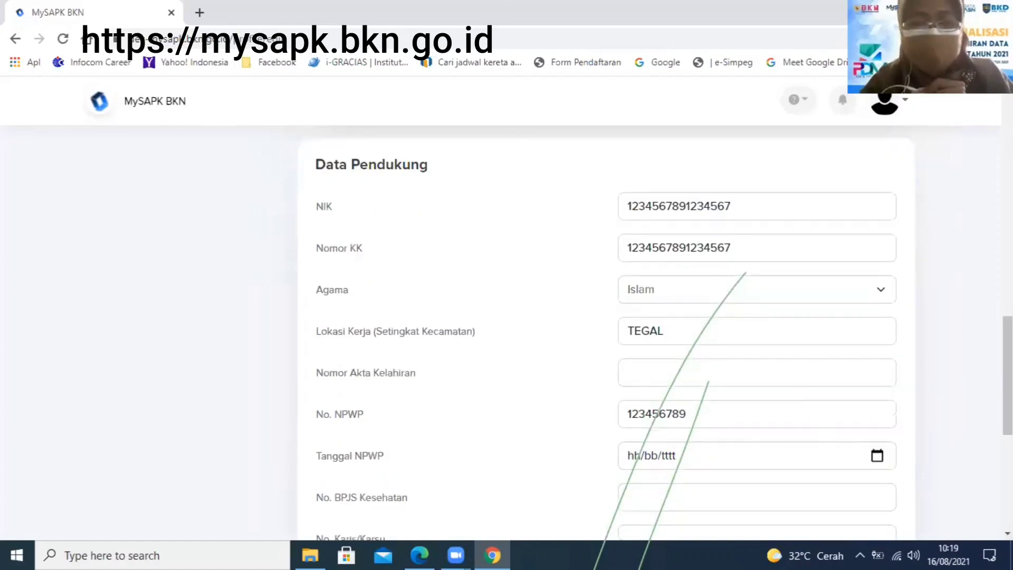
{"action": "scroll", "coordinate": [694, 379], "scroll_direction": "down", "scroll_amount": 1}
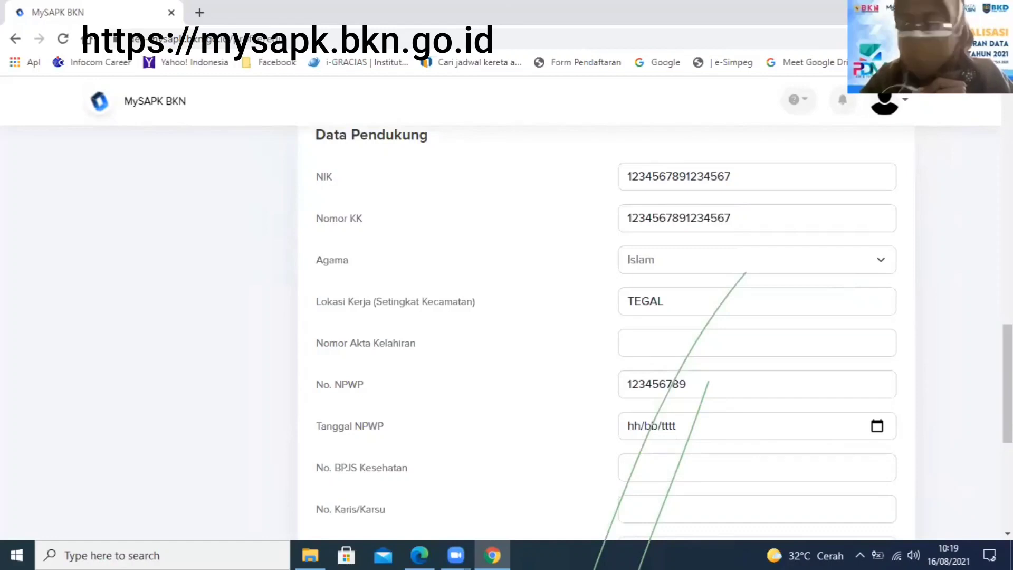
{"action": "left_click", "coordinate": [633, 426]}
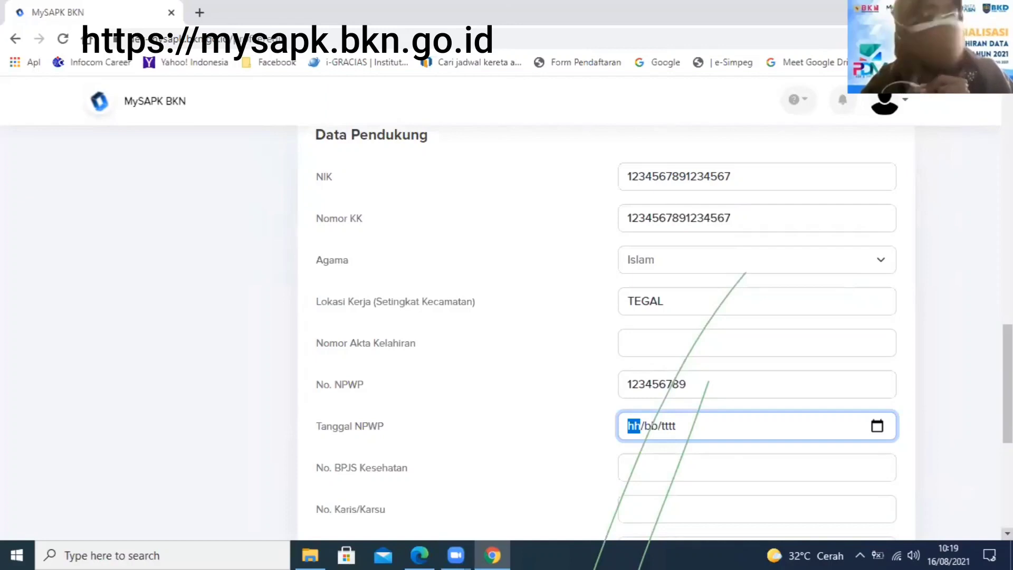
{"action": "scroll", "coordinate": [985, 514], "scroll_direction": "down", "scroll_amount": 3}
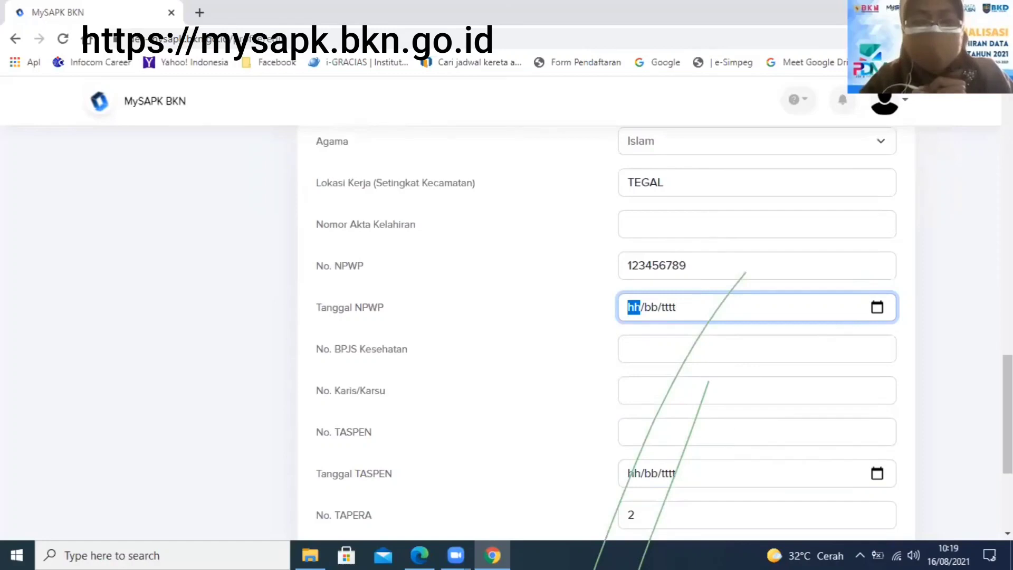
{"action": "scroll", "coordinate": [950, 419], "scroll_direction": "down", "scroll_amount": 2}
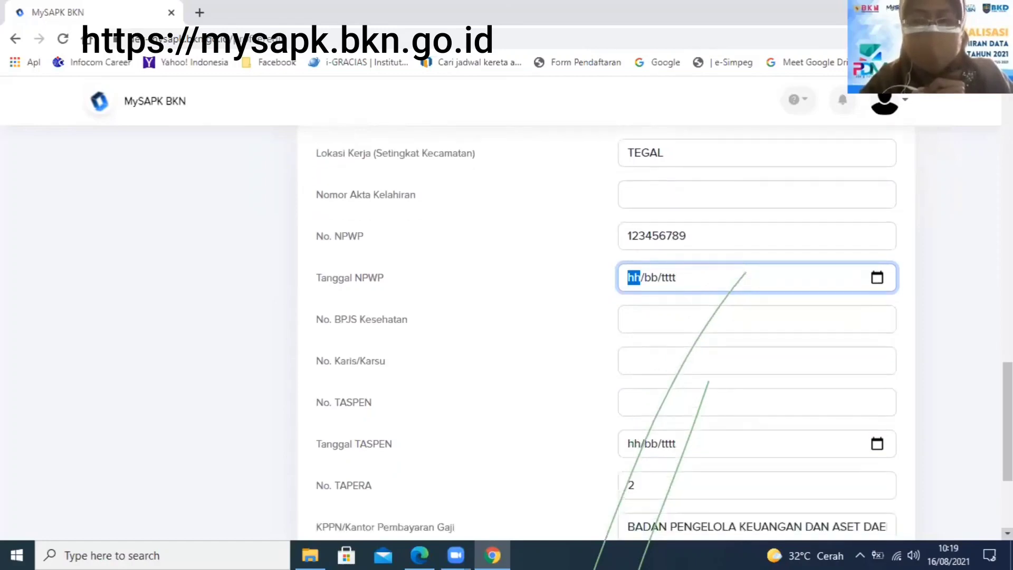
{"action": "scroll", "coordinate": [951, 419], "scroll_direction": "down", "scroll_amount": 1}
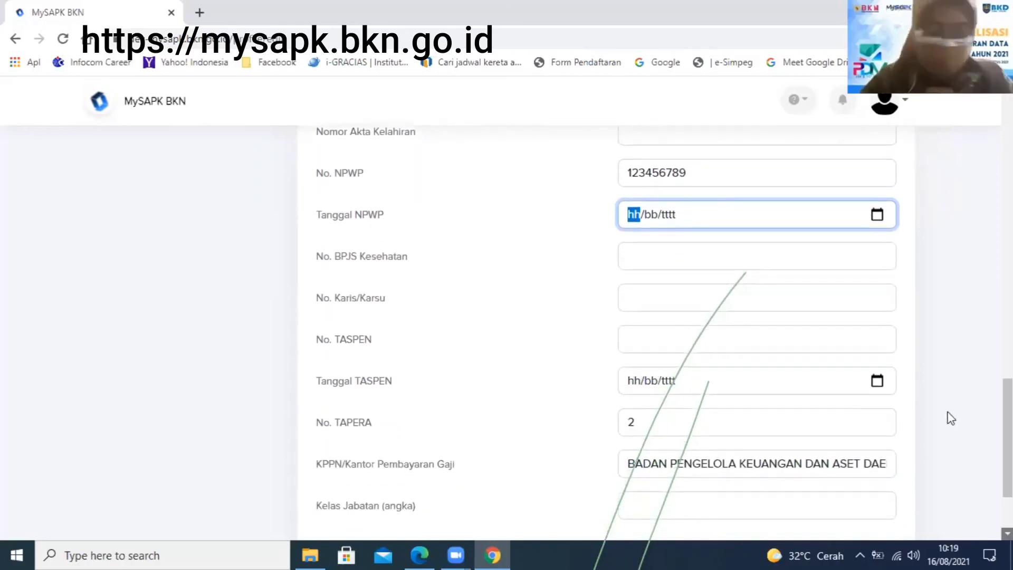
{"action": "scroll", "coordinate": [951, 418], "scroll_direction": "down", "scroll_amount": 1}
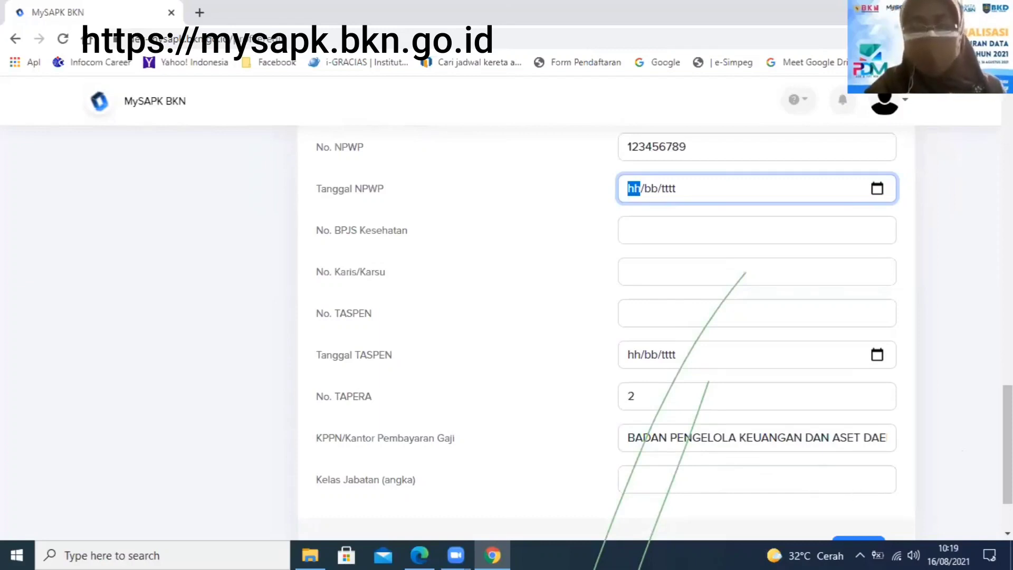
{"action": "scroll", "coordinate": [664, 325], "scroll_direction": "up", "scroll_amount": 2}
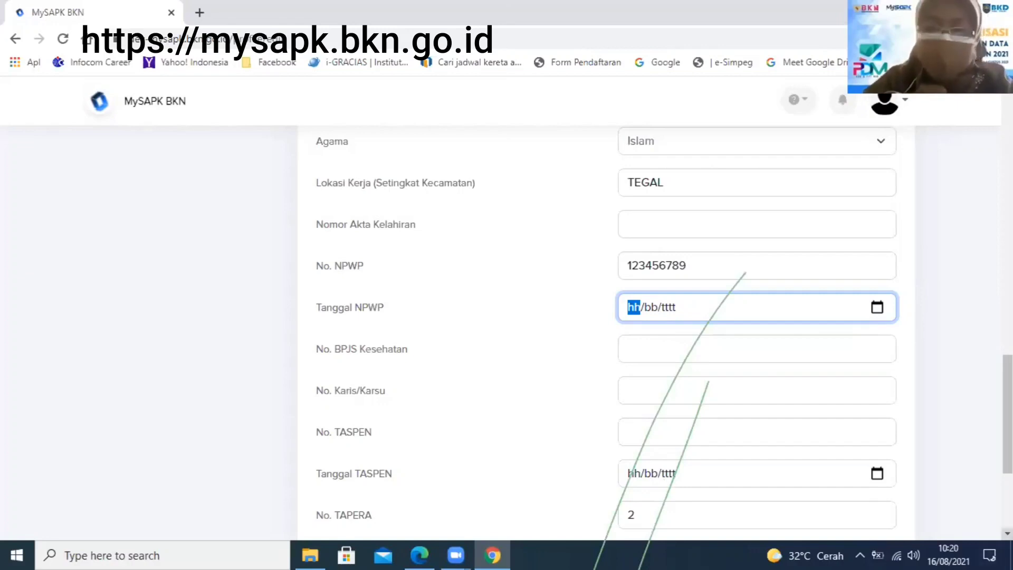
{"action": "scroll", "coordinate": [664, 332], "scroll_direction": "down", "scroll_amount": 3}
{"action": "scroll", "coordinate": [865, 485], "scroll_direction": "down", "scroll_amount": 1}
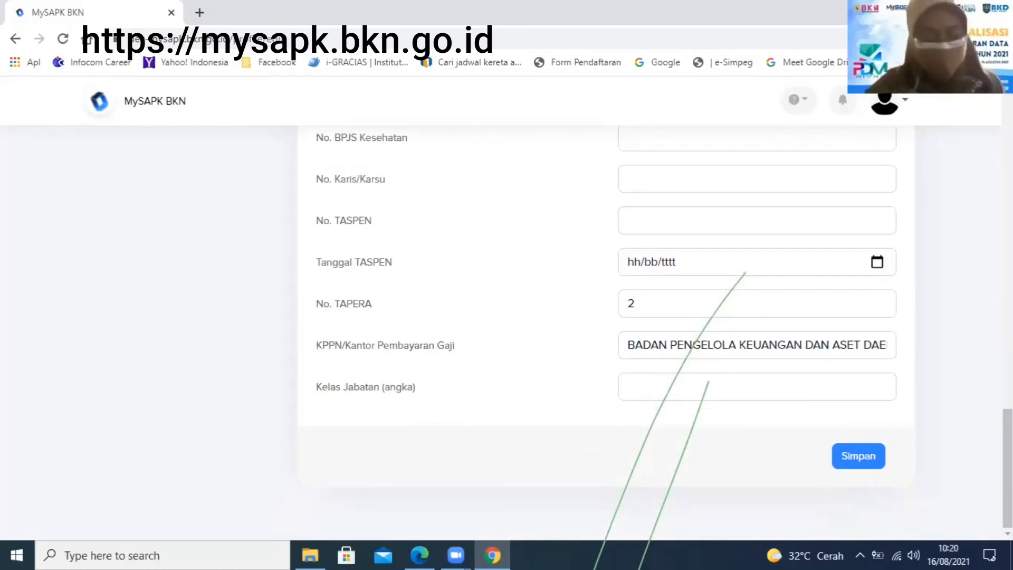
Leave the profile form and return to the Pemutakhiran Data Mandiri category overview
{"action": "left_click", "coordinate": [1007, 82]}
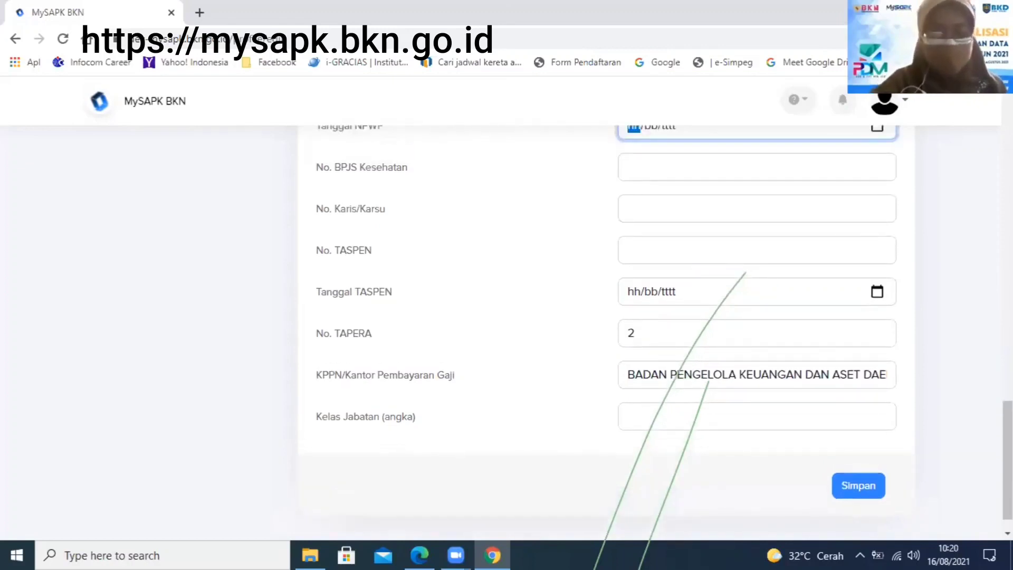
{"action": "scroll", "coordinate": [607, 332], "scroll_direction": "up", "scroll_amount": 1}
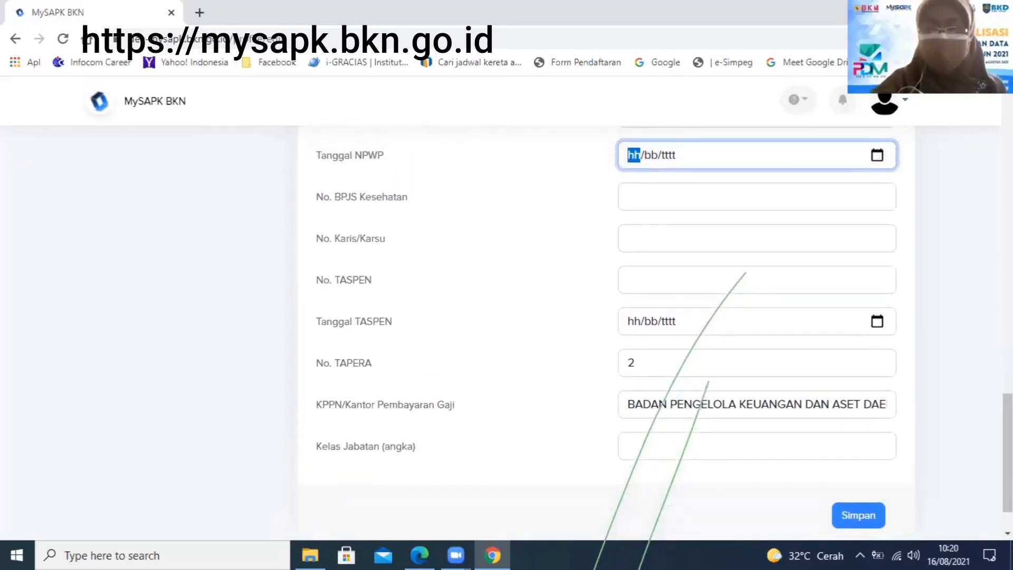
{"action": "scroll", "coordinate": [607, 333], "scroll_direction": "up", "scroll_amount": 4}
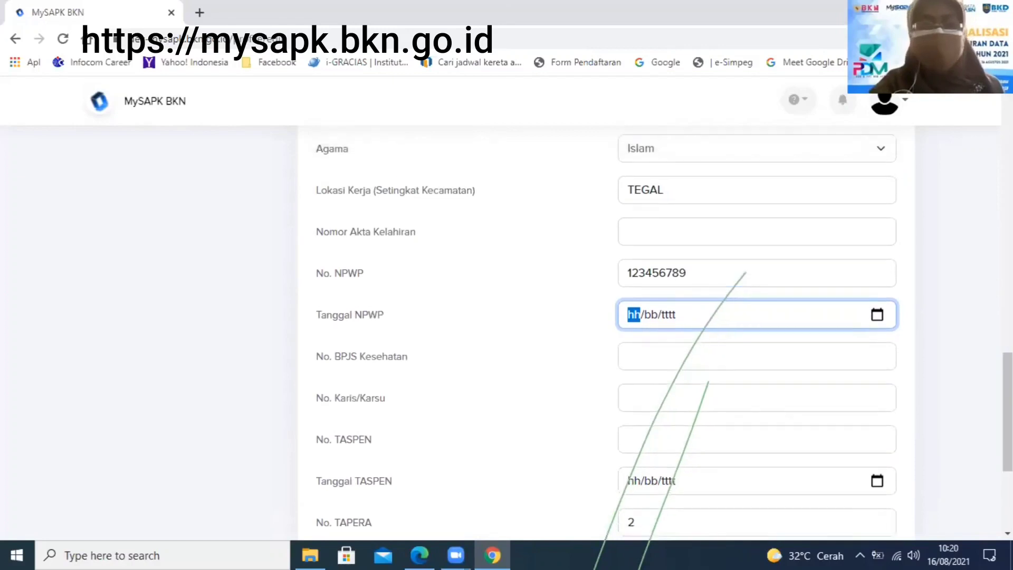
{"action": "scroll", "coordinate": [606, 332], "scroll_direction": "up", "scroll_amount": 3}
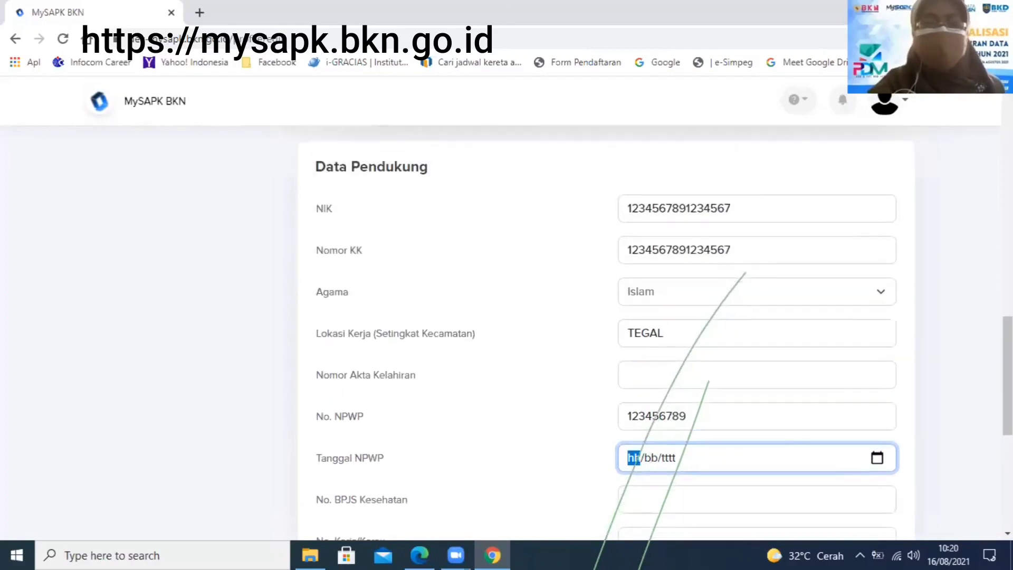
{"action": "scroll", "coordinate": [197, 459], "scroll_direction": "up", "scroll_amount": 7}
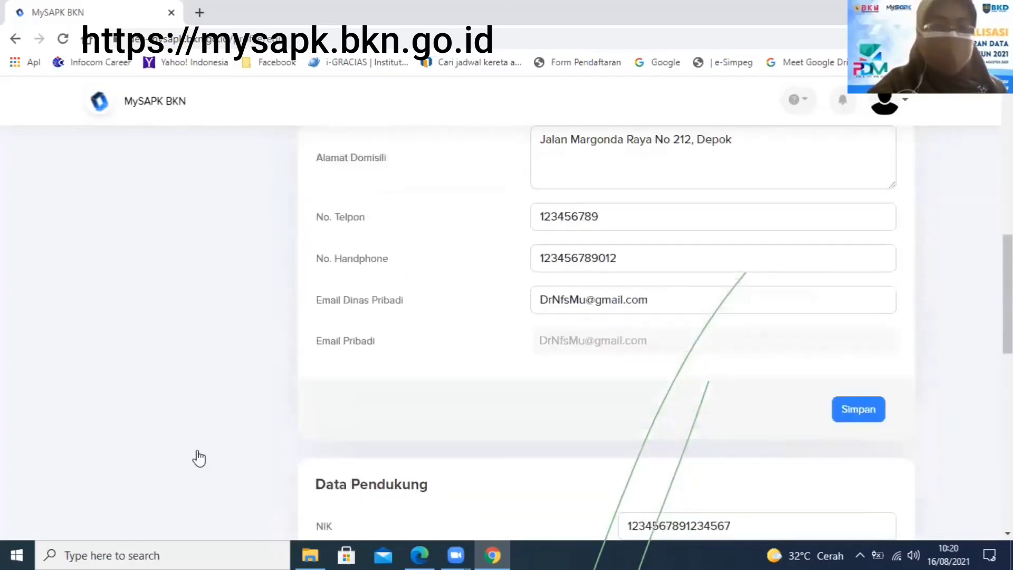
{"action": "scroll", "coordinate": [342, 418], "scroll_direction": "up", "scroll_amount": 9}
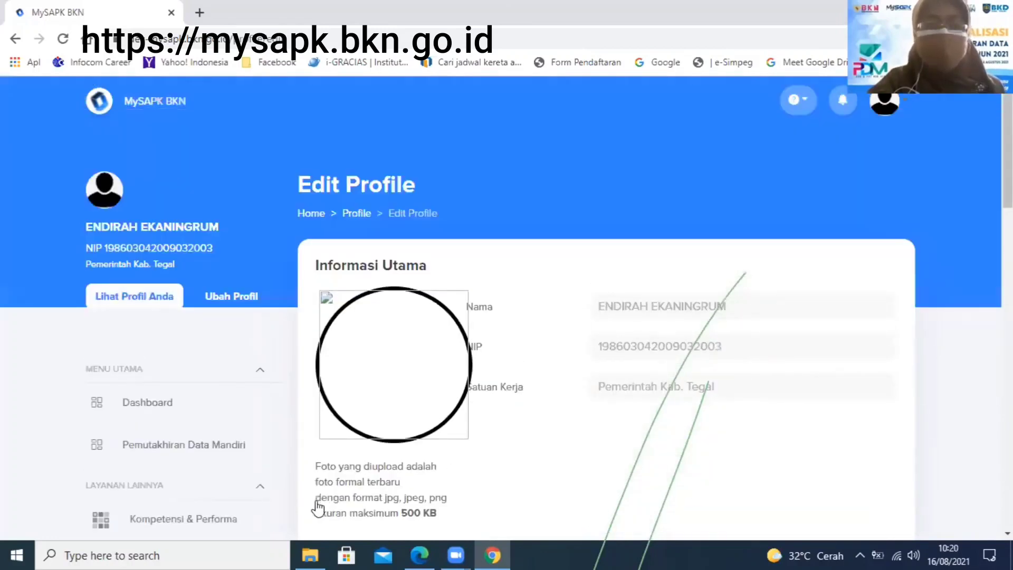
{"action": "left_click", "coordinate": [183, 431]}
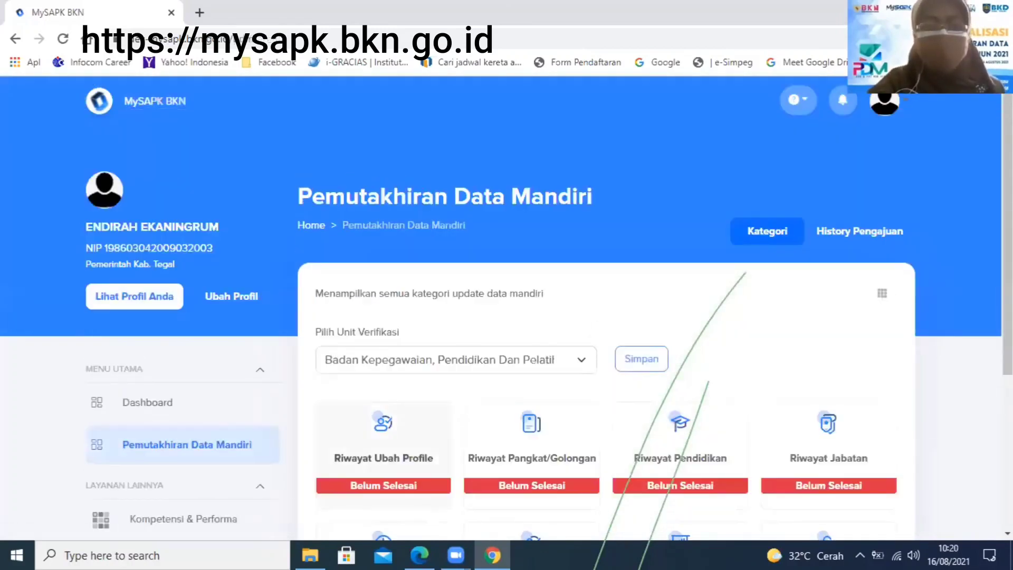
Open the Riwayat Pangkat/Golongan category and look over its list of rank records
{"action": "left_click", "coordinate": [1007, 533]}
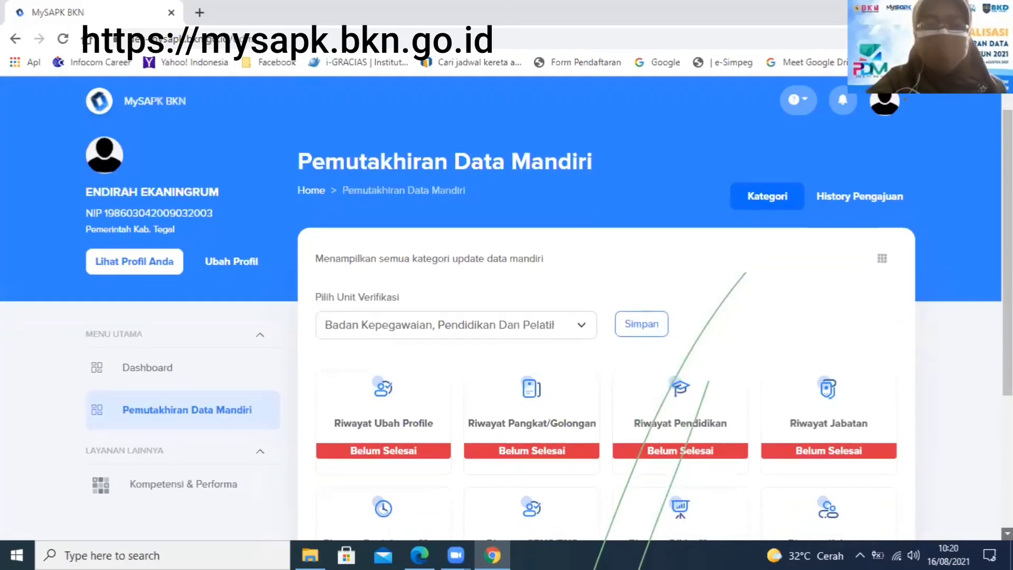
{"action": "scroll", "coordinate": [580, 354], "scroll_direction": "down", "scroll_amount": 2}
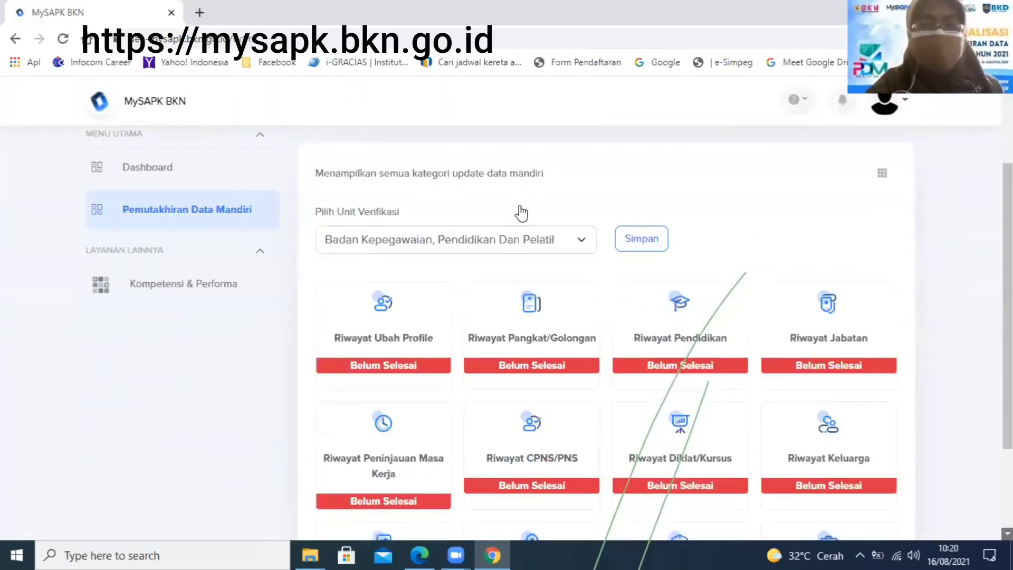
{"action": "scroll", "coordinate": [520, 217], "scroll_direction": "down", "scroll_amount": 2}
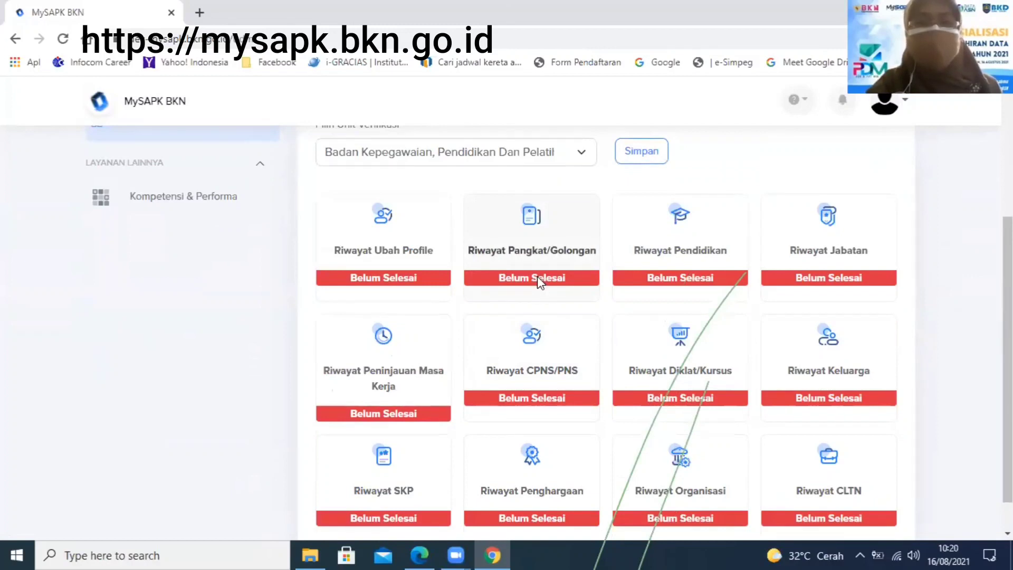
{"action": "left_click", "coordinate": [537, 277]}
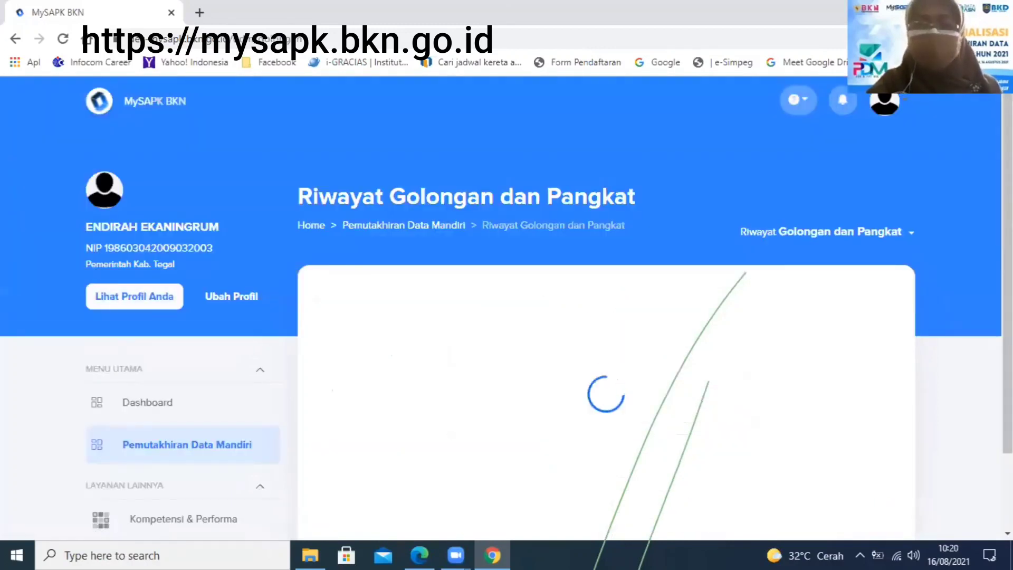
{"action": "scroll", "coordinate": [606, 348], "scroll_direction": "down", "scroll_amount": 1}
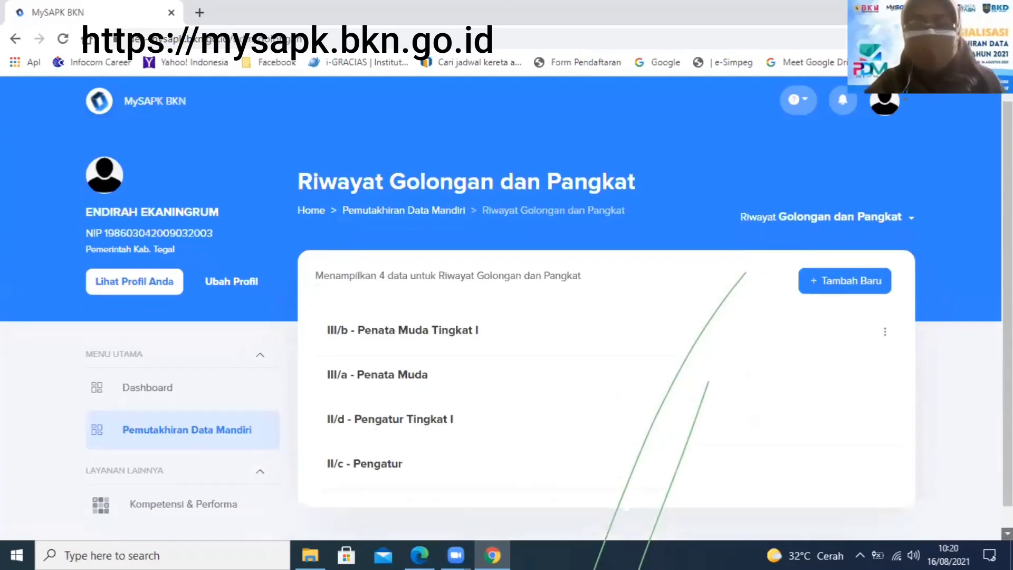
{"action": "scroll", "coordinate": [606, 348], "scroll_direction": "up", "scroll_amount": 1}
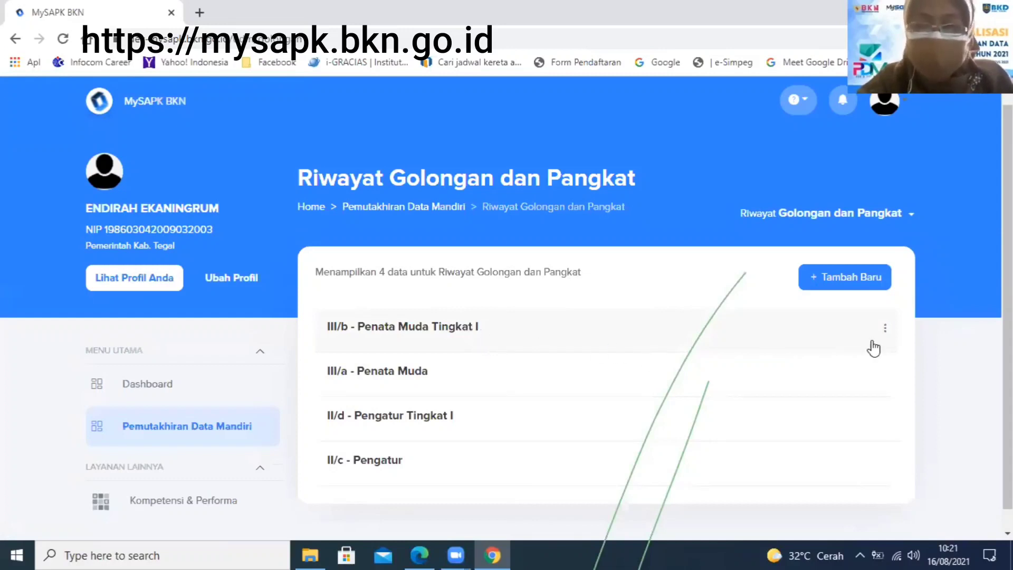
Open the III/b - Penata Muda Tingkat I record for changing its data
{"action": "left_click", "coordinate": [884, 328]}
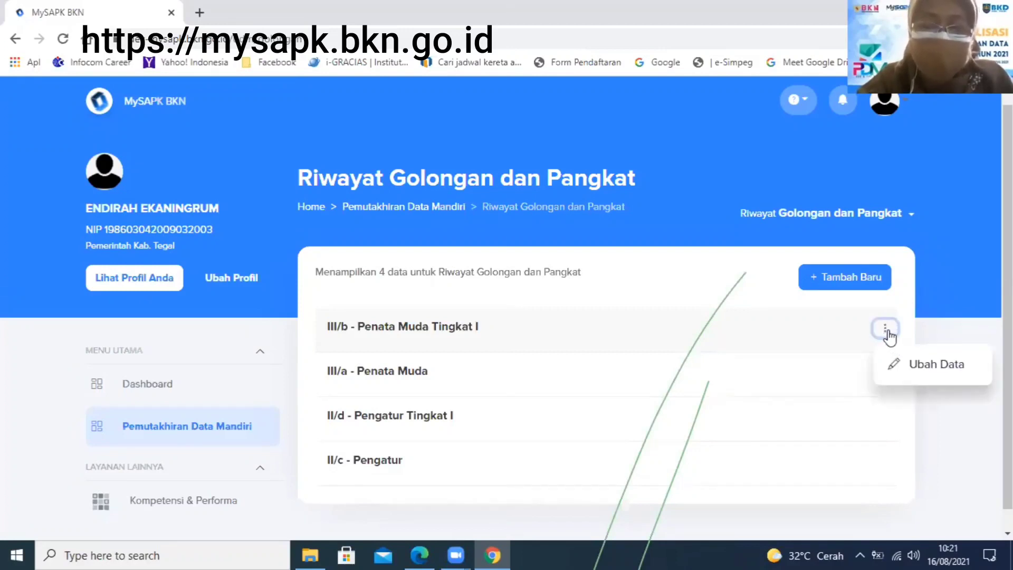
{"action": "left_click", "coordinate": [931, 369]}
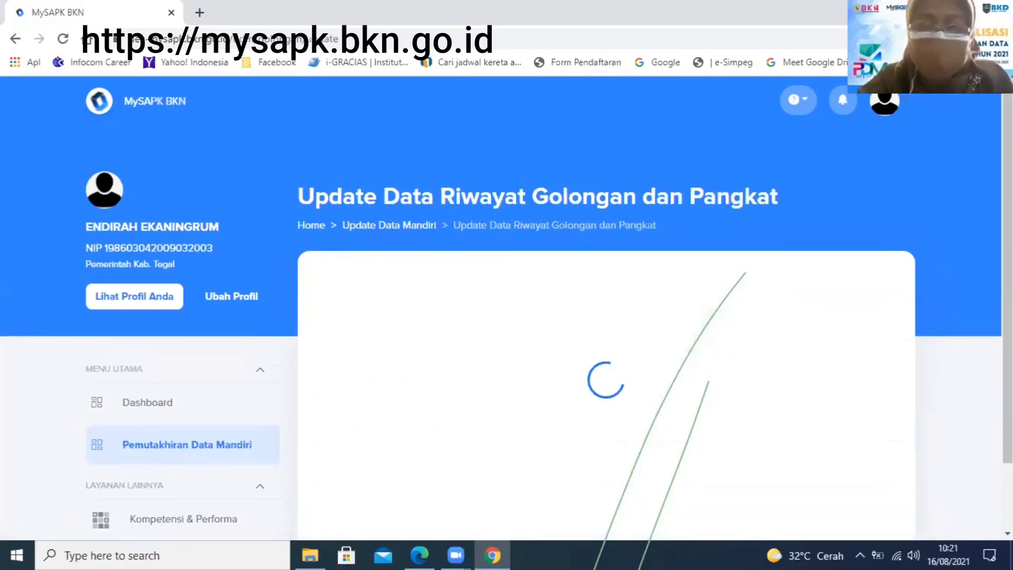
{"action": "scroll", "coordinate": [789, 264], "scroll_direction": "down", "scroll_amount": 3}
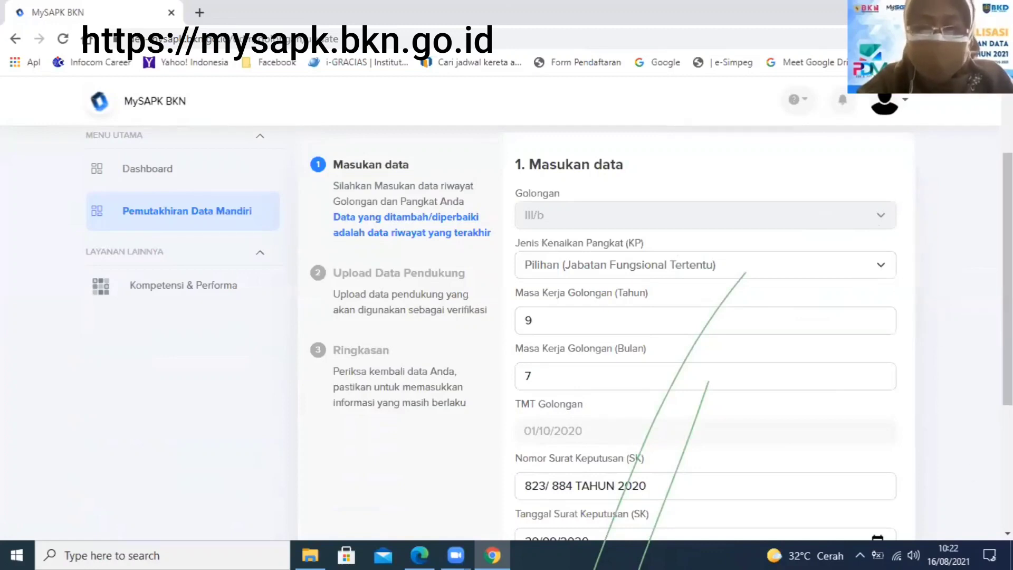
Choose Pilihan (Jabatan Fungsional Tertentu) as the Jenis Kenaikan Pangkat and review the remaining fields from Masa Kerja Golongan to Tanggal Pertek BKN
{"action": "left_click", "coordinate": [880, 270]}
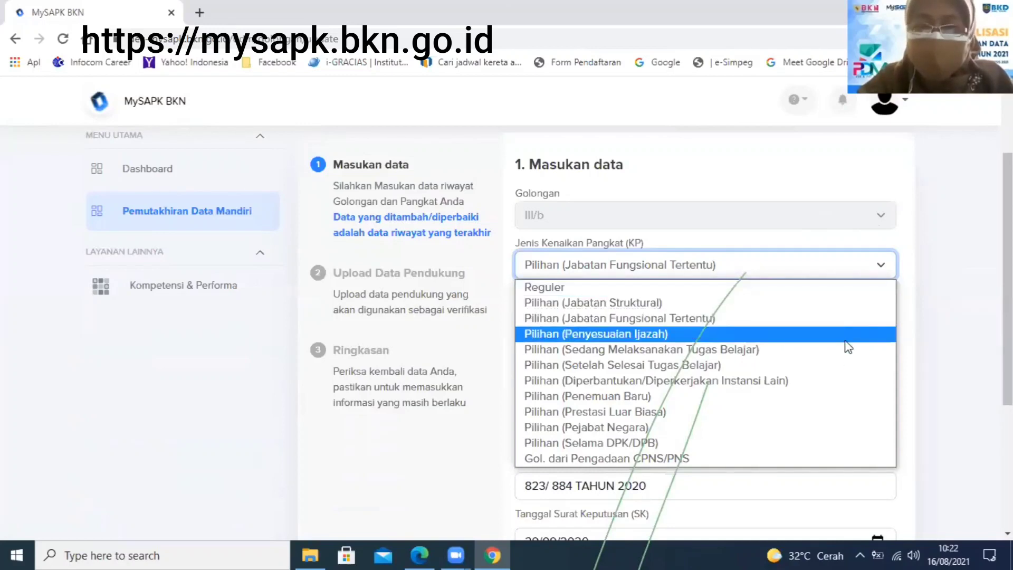
{"action": "left_click", "coordinate": [828, 318]}
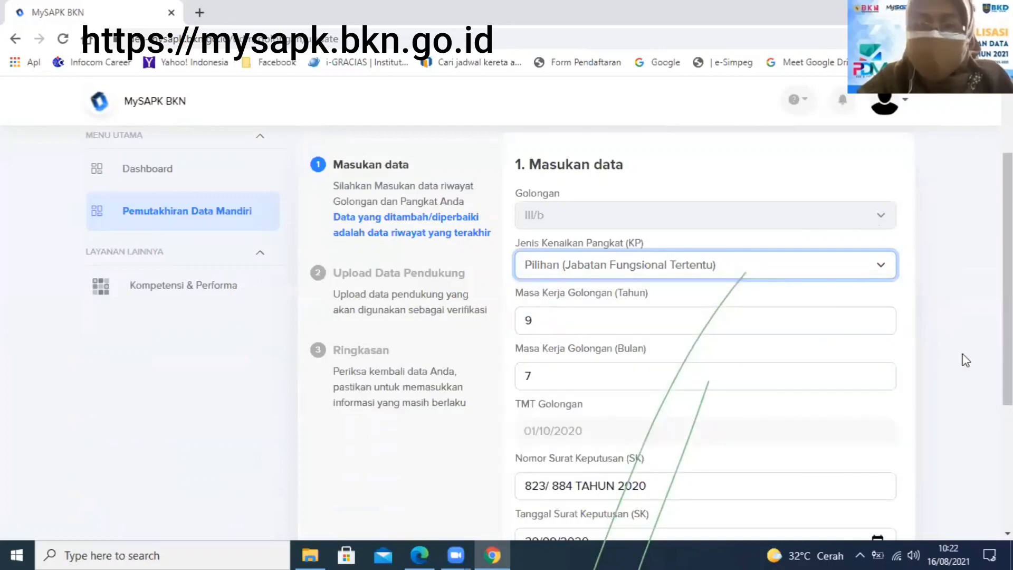
{"action": "left_click", "coordinate": [1007, 534]}
{"action": "scroll", "coordinate": [678, 305], "scroll_direction": "down", "scroll_amount": 2}
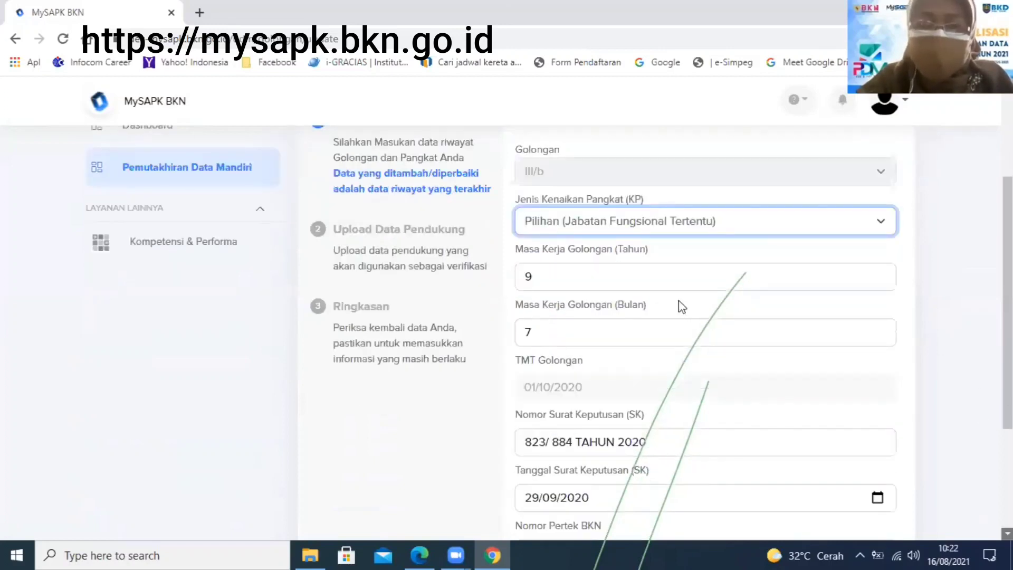
{"action": "left_click", "coordinate": [683, 259]}
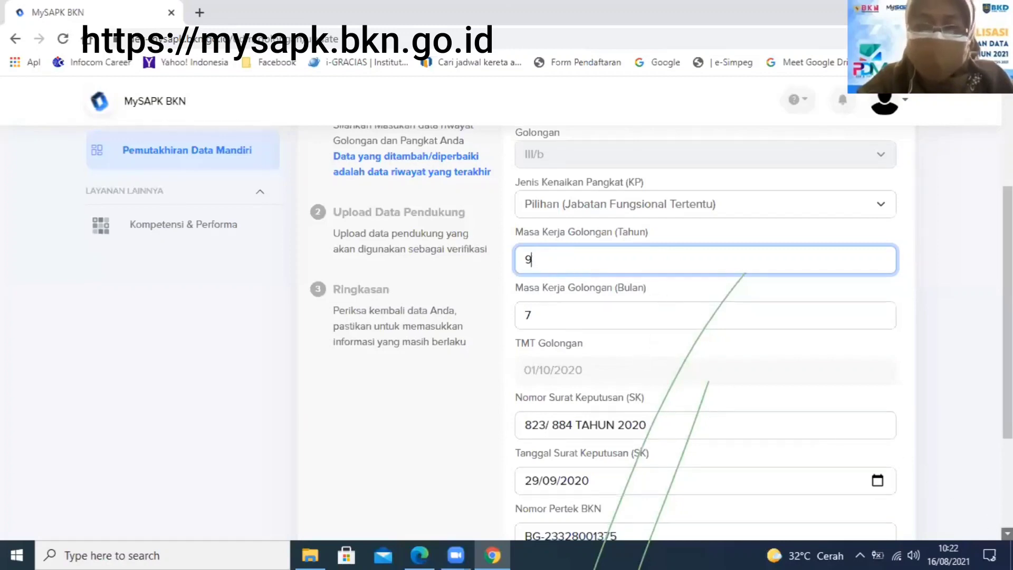
{"action": "scroll", "coordinate": [549, 333], "scroll_direction": "down", "scroll_amount": 3}
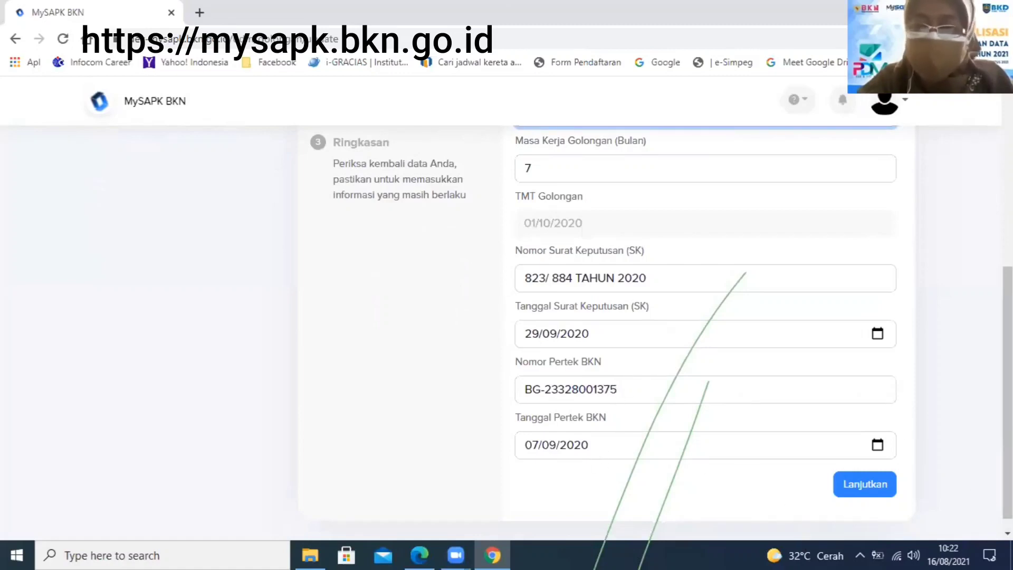
{"action": "scroll", "coordinate": [1002, 530], "scroll_direction": "down", "scroll_amount": 1}
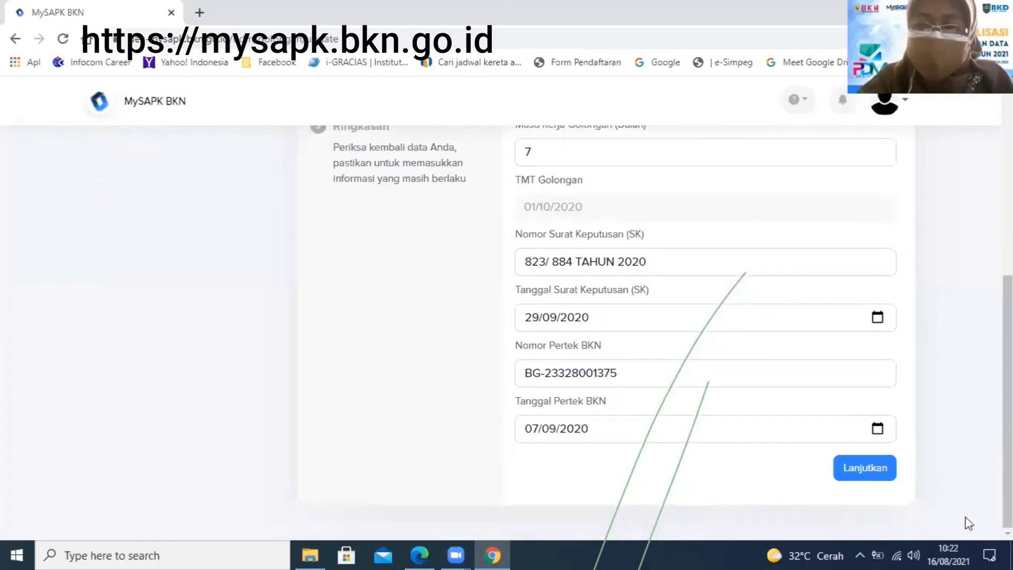
Proceed to the supporting-document stage of the Golongan dan Pangkat update and try continuing without a Dok SK KP file
{"action": "left_click", "coordinate": [869, 474]}
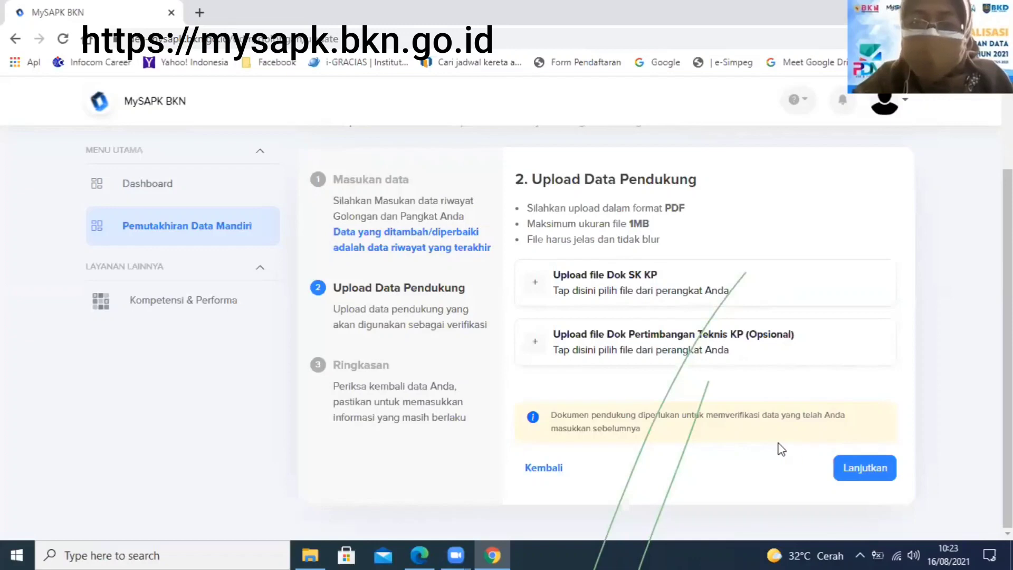
{"action": "left_click", "coordinate": [850, 467]}
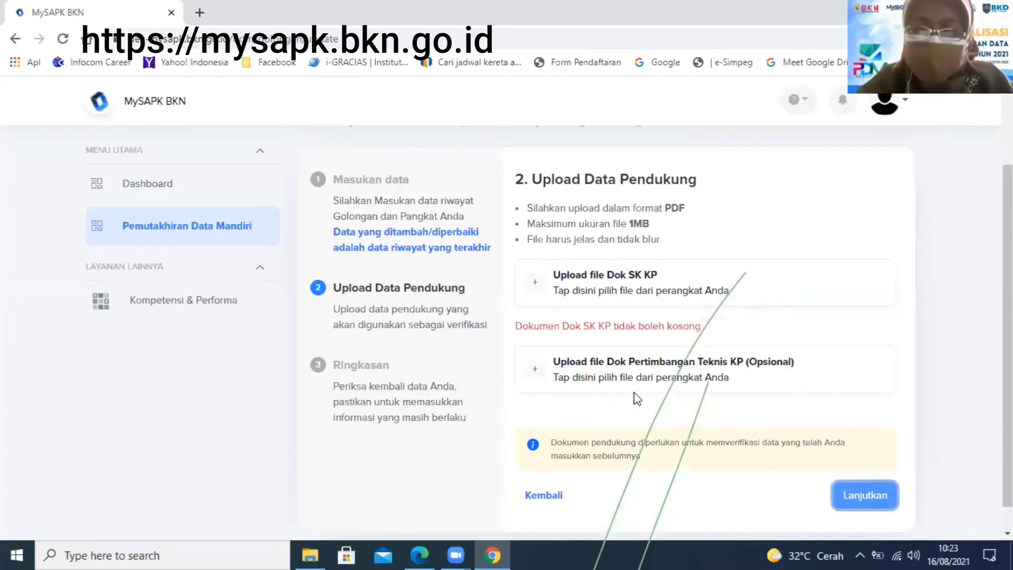
Try to upload the SK 3b PDF as the Dok SK KP document
{"action": "left_click", "coordinate": [612, 275]}
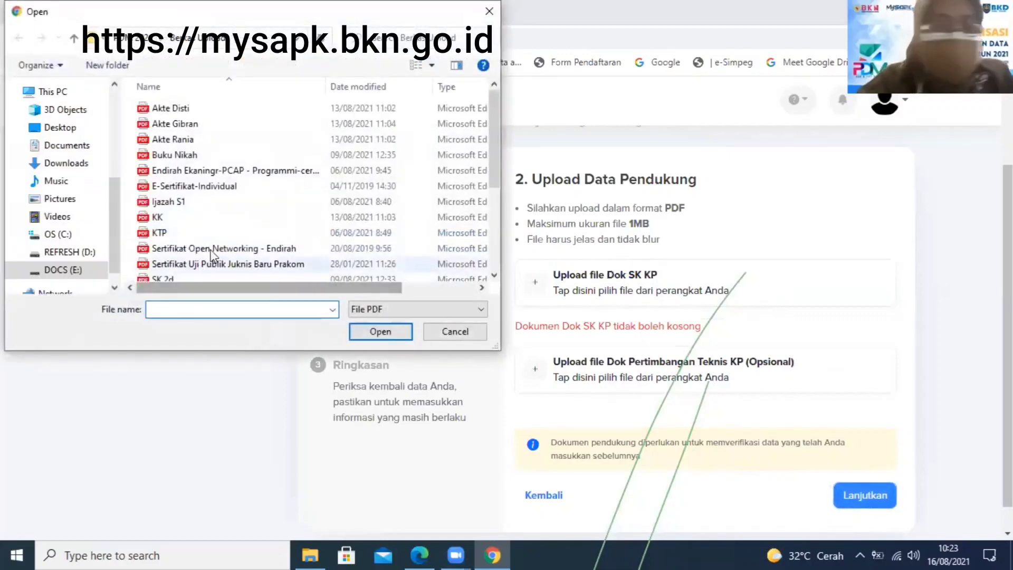
{"action": "left_click", "coordinate": [494, 275]}
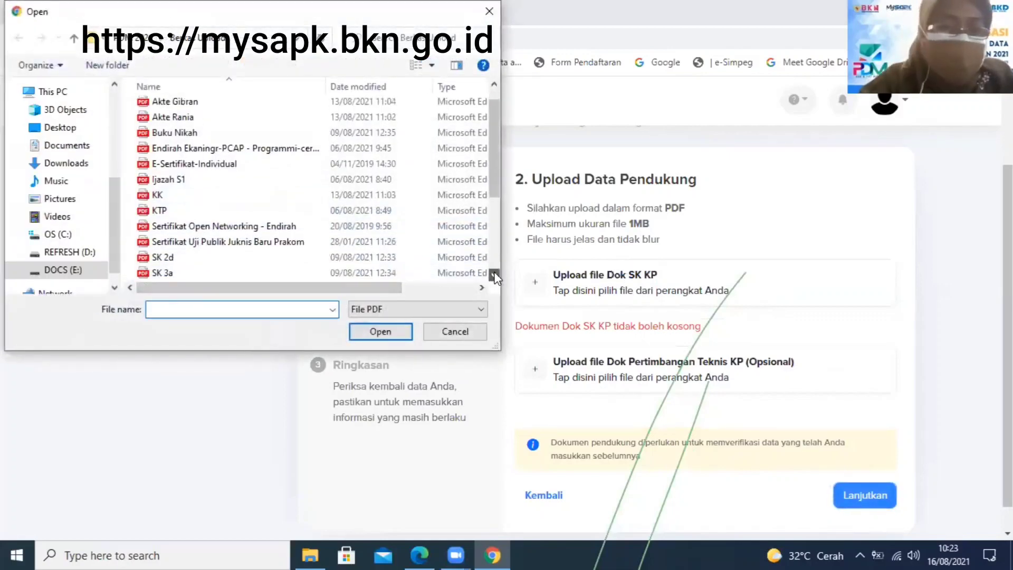
{"action": "left_click", "coordinate": [494, 275]}
{"action": "left_click", "coordinate": [493, 275]}
{"action": "left_click", "coordinate": [215, 257]}
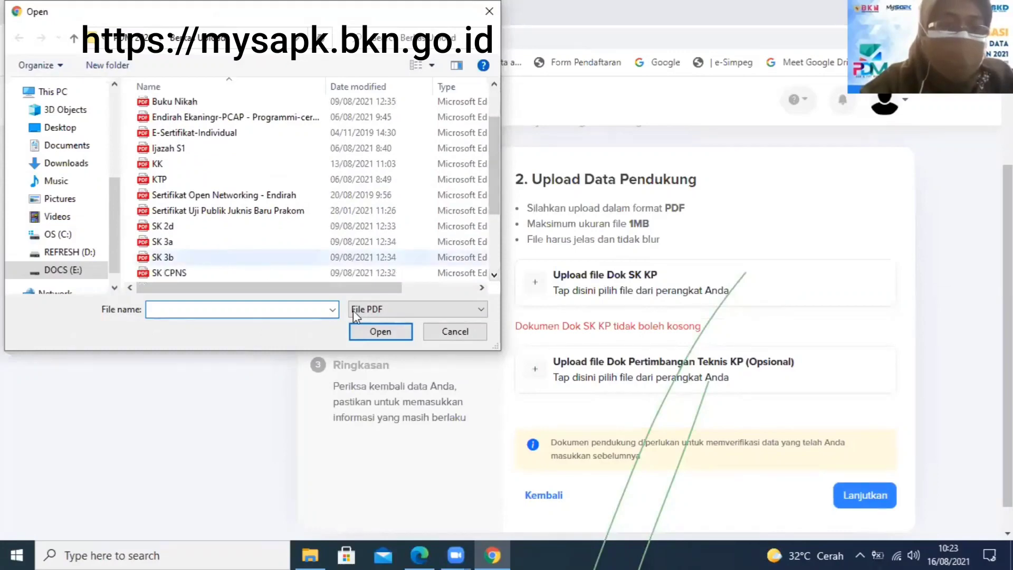
{"action": "left_click", "coordinate": [393, 338]}
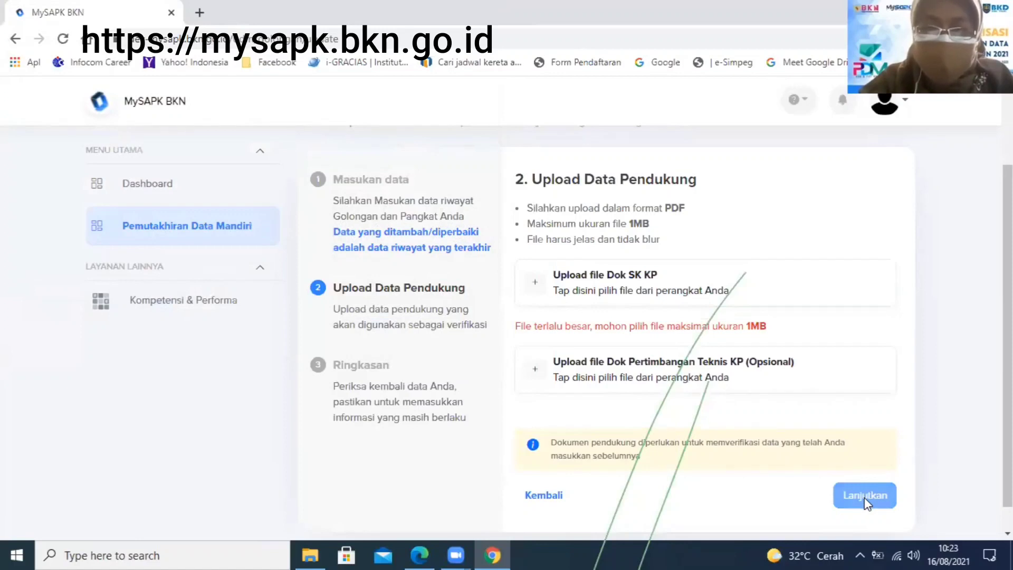
Compare the PDF file sizes and upload the PCAP programming certificate PDF as the Dok SK KP document
{"action": "left_click", "coordinate": [649, 285]}
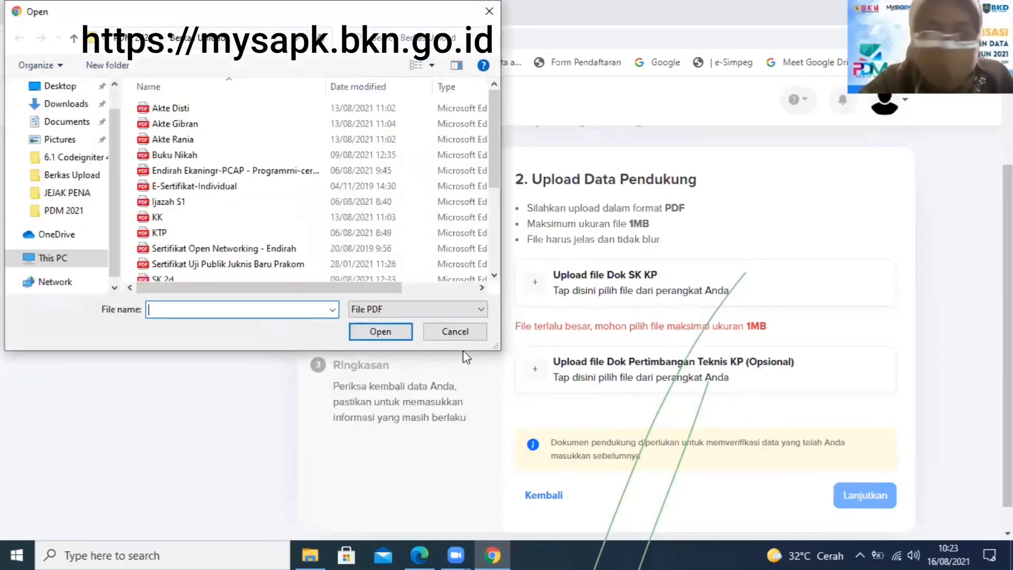
{"action": "left_click", "coordinate": [481, 287]}
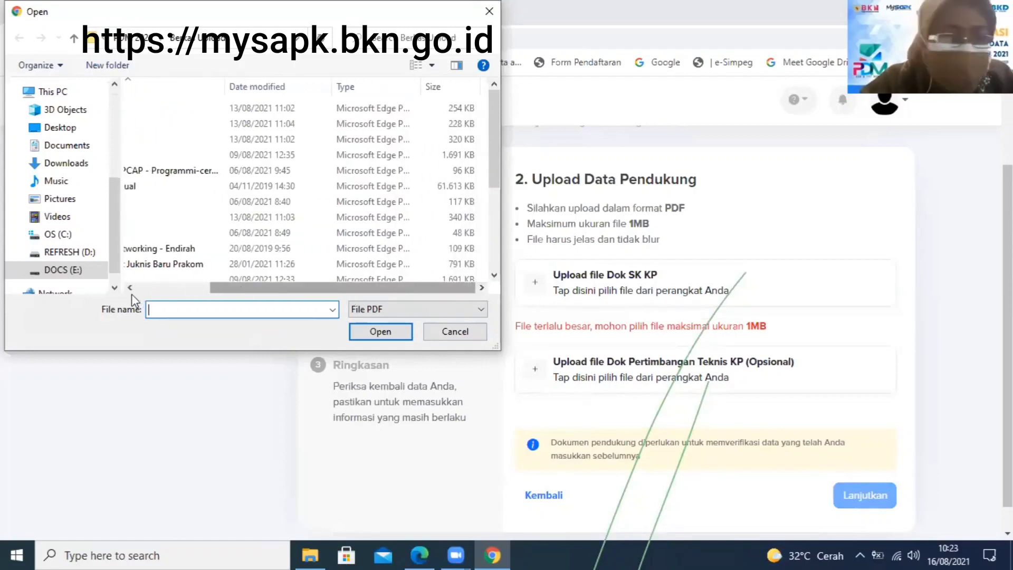
{"action": "left_click", "coordinate": [288, 172]}
{"action": "left_click", "coordinate": [363, 324]}
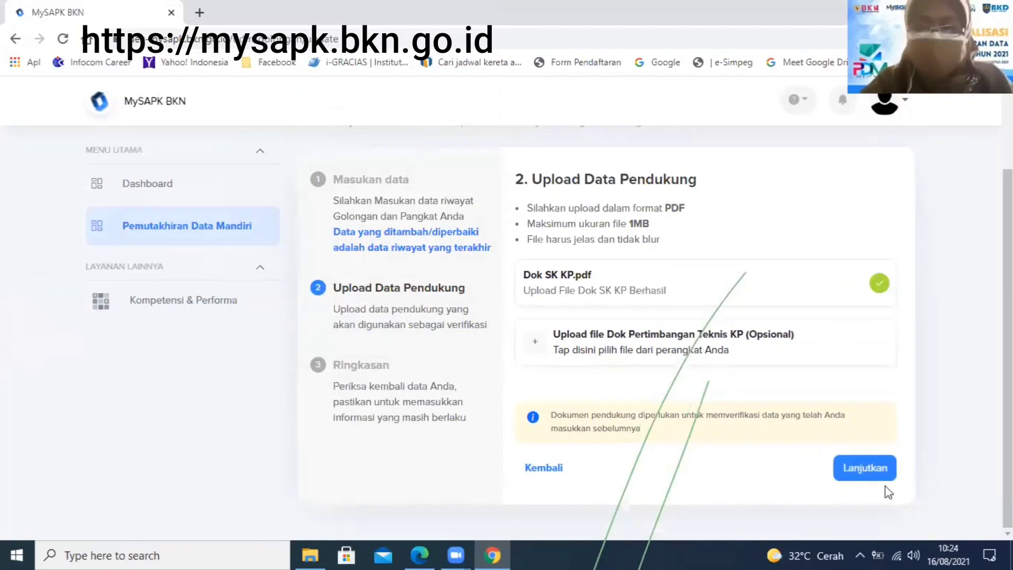
Review the Ringkasan, declare that the entered data is correct, and submit the Golongan dan Pangkat update
{"action": "left_click", "coordinate": [864, 469]}
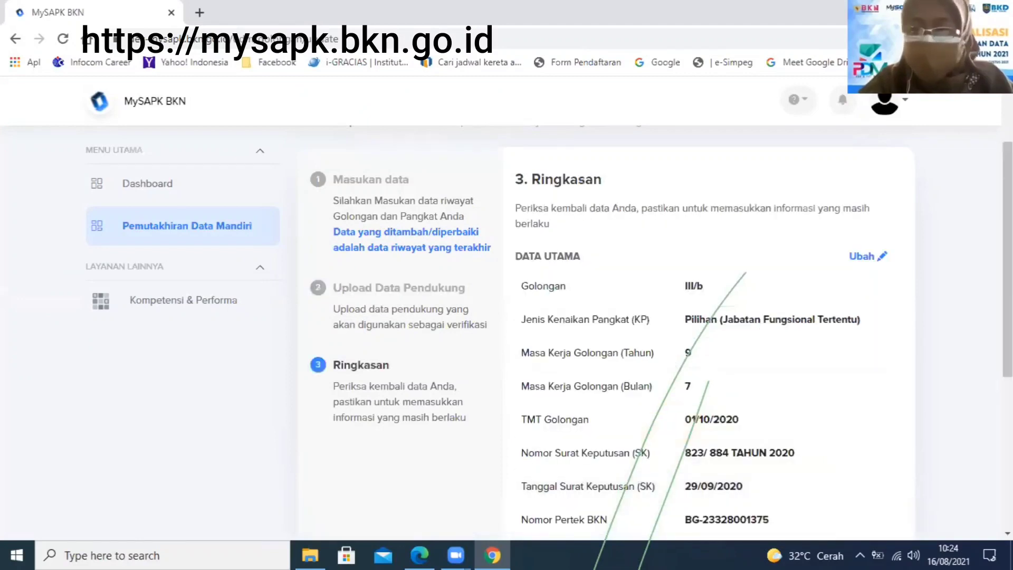
{"action": "scroll", "coordinate": [781, 192], "scroll_direction": "down", "scroll_amount": 2}
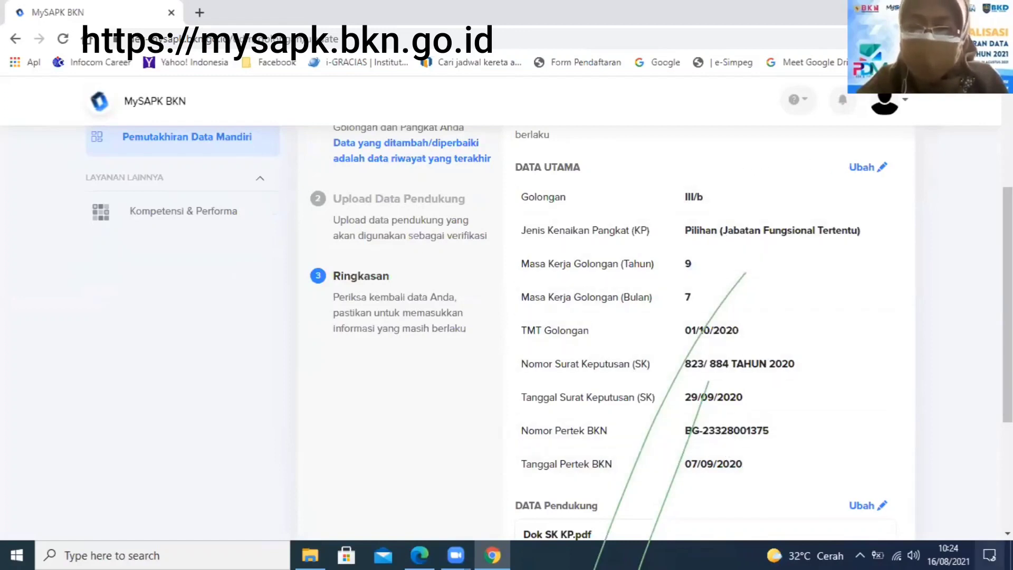
{"action": "scroll", "coordinate": [549, 333], "scroll_direction": "down", "scroll_amount": 3}
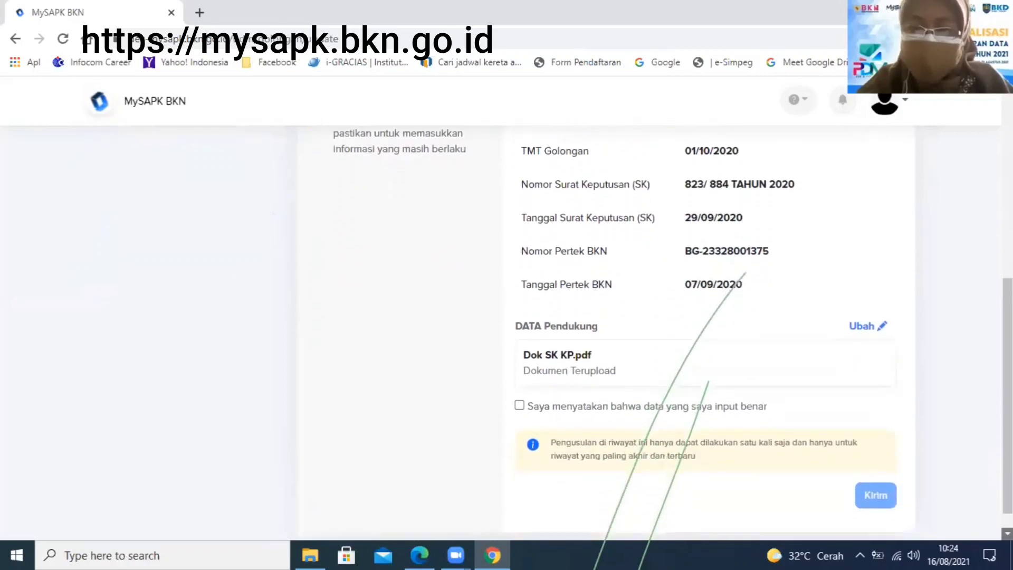
{"action": "scroll", "coordinate": [754, 384], "scroll_direction": "down", "scroll_amount": 1}
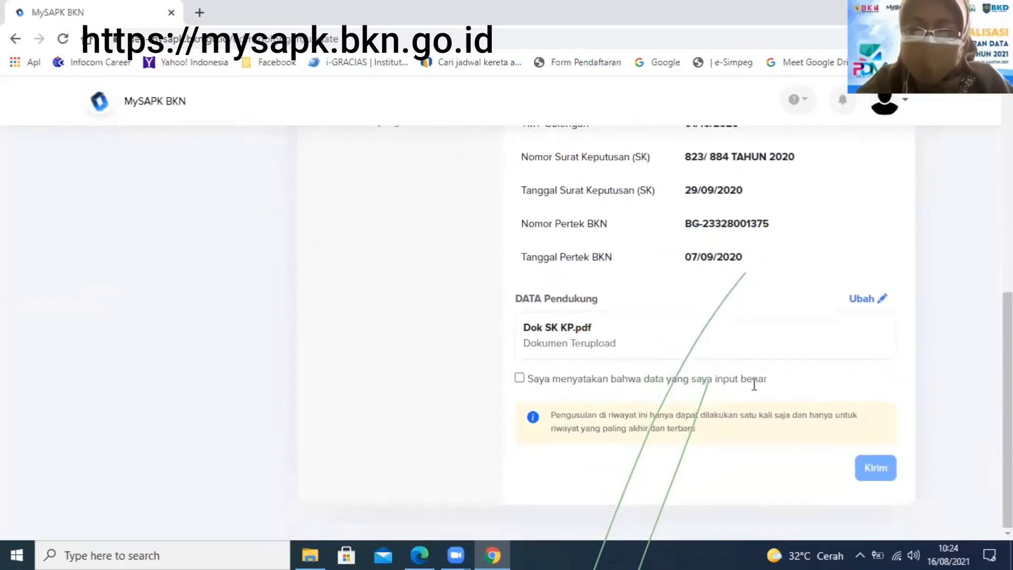
{"action": "left_click", "coordinate": [519, 379]}
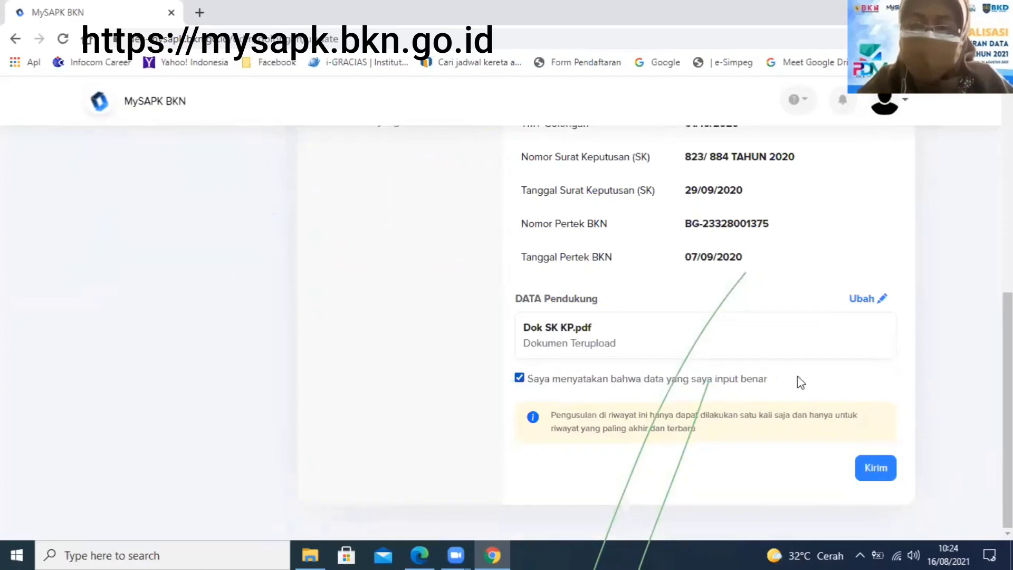
{"action": "left_click", "coordinate": [872, 468]}
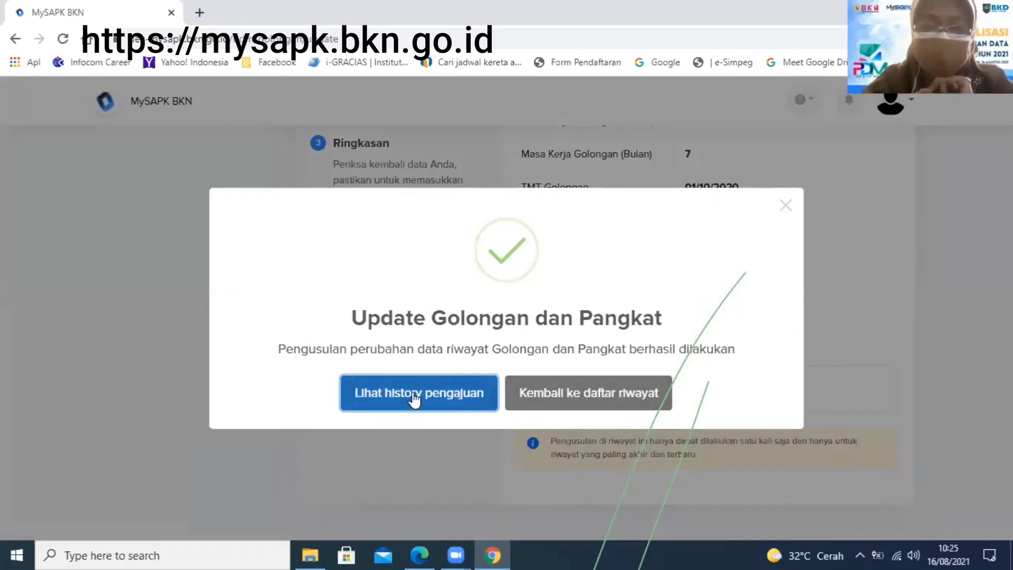
Return to the Pemutakhiran Data Mandiri category overview and open Riwayat Pendidikan to look over its records
{"action": "left_click", "coordinate": [580, 393]}
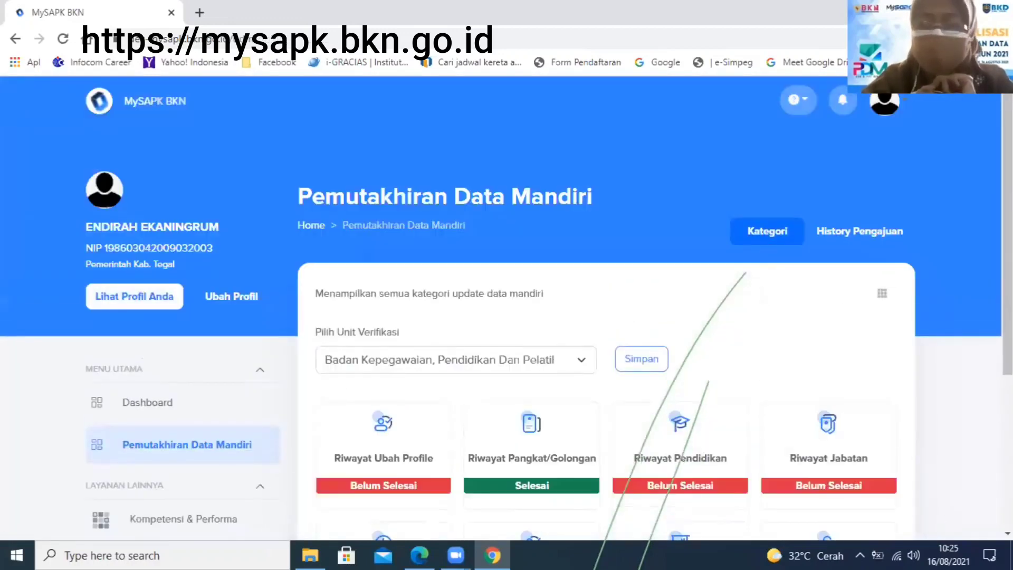
{"action": "scroll", "coordinate": [667, 364], "scroll_direction": "down", "scroll_amount": 3}
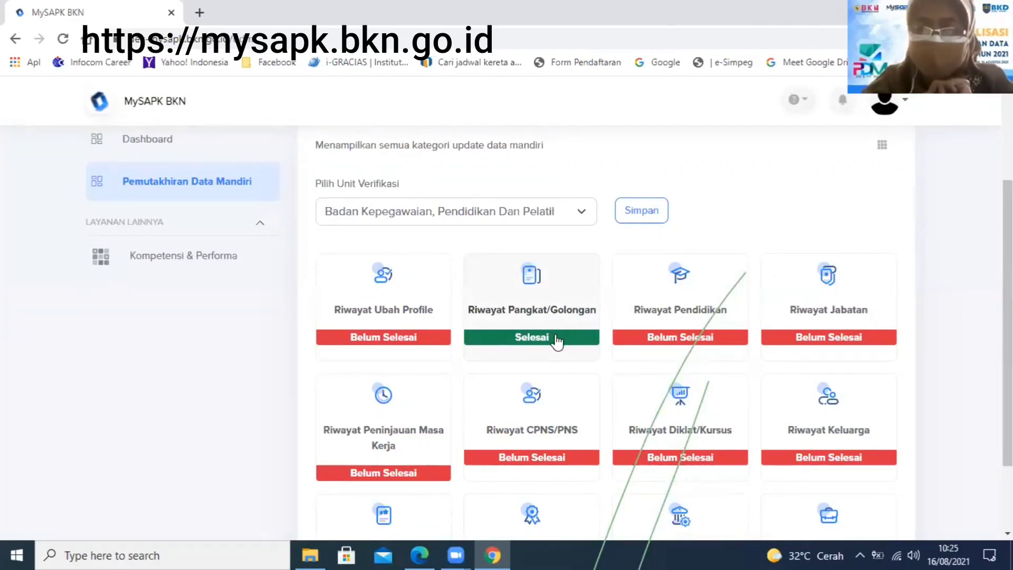
{"action": "left_click", "coordinate": [675, 299]}
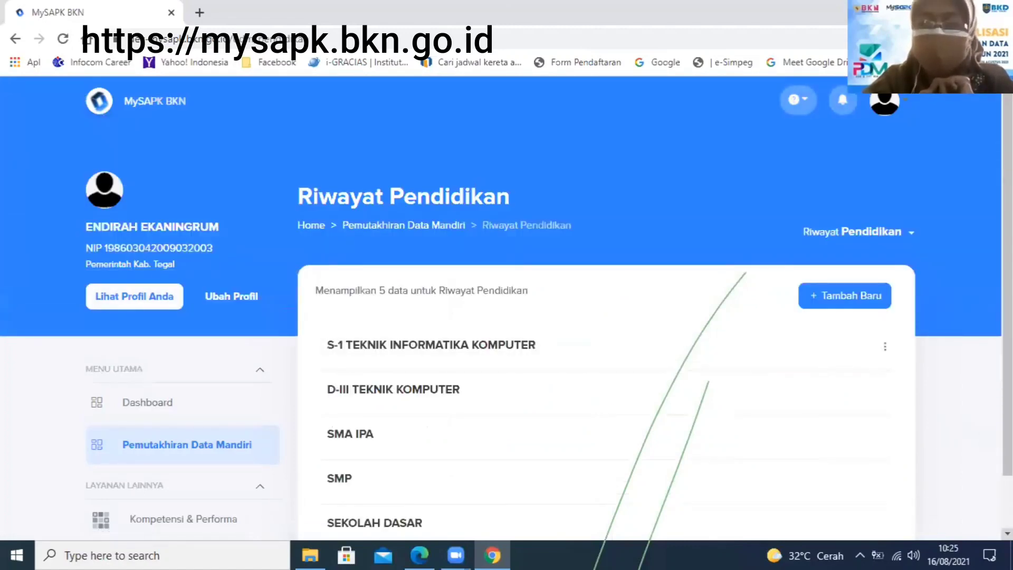
{"action": "scroll", "coordinate": [606, 401], "scroll_direction": "down", "scroll_amount": 1}
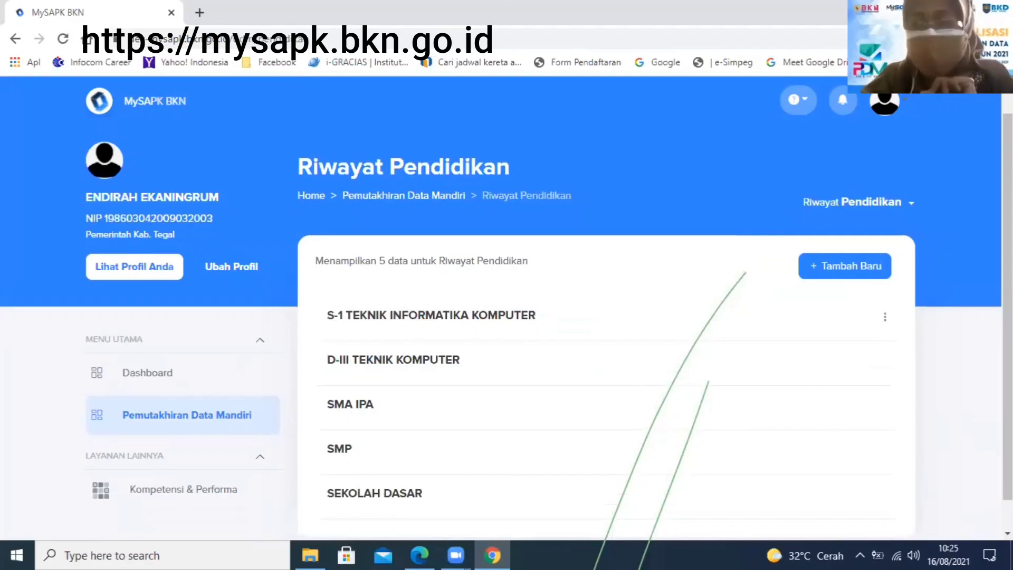
{"action": "scroll", "coordinate": [1007, 533], "scroll_direction": "down", "scroll_amount": 1}
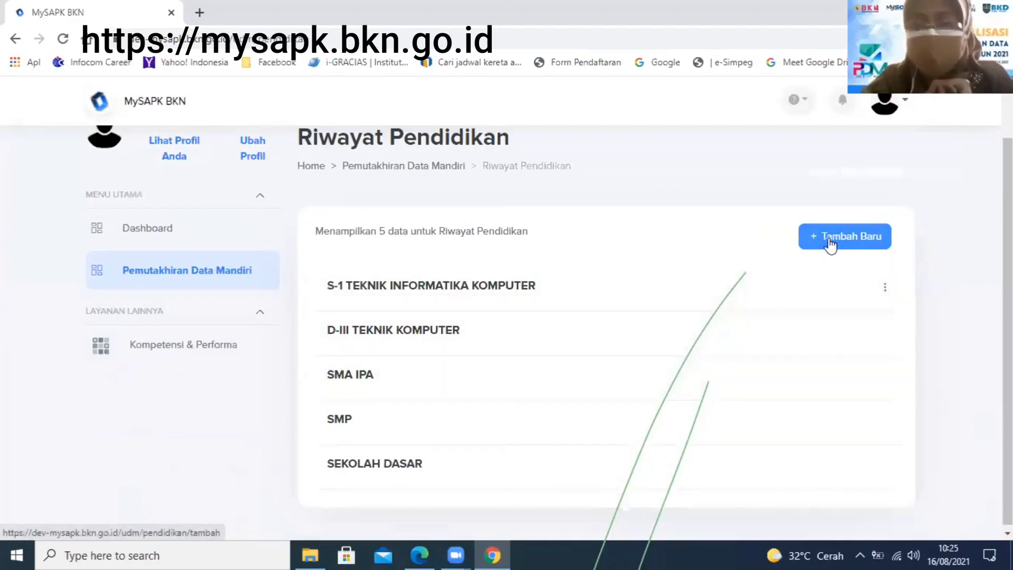
Open the form for adding a new Riwayat Pendidikan record and review its fields from Tingkat Pendidikan to Pendidikan Pertama
{"action": "left_click", "coordinate": [830, 242]}
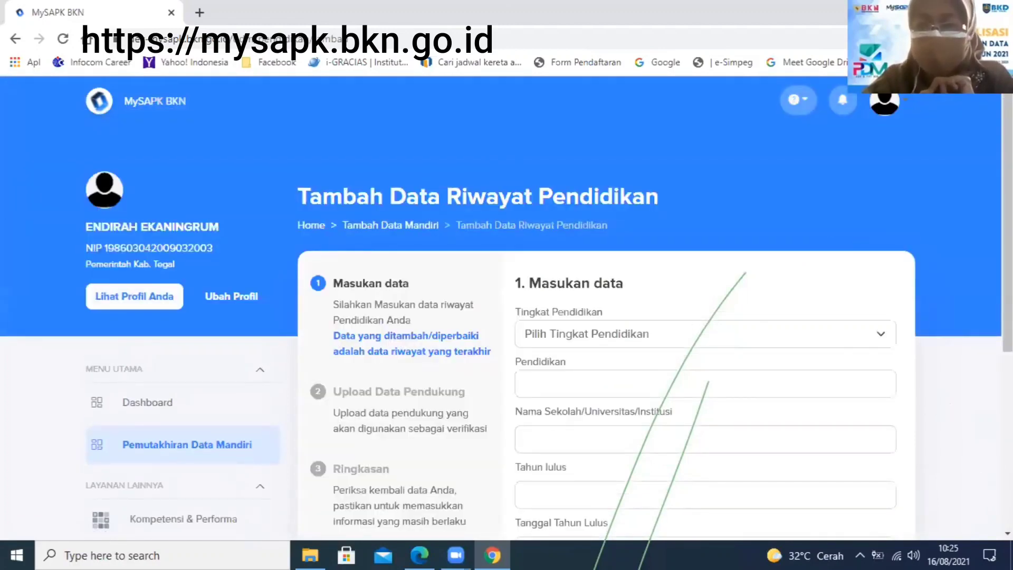
{"action": "scroll", "coordinate": [654, 211], "scroll_direction": "down", "scroll_amount": 3}
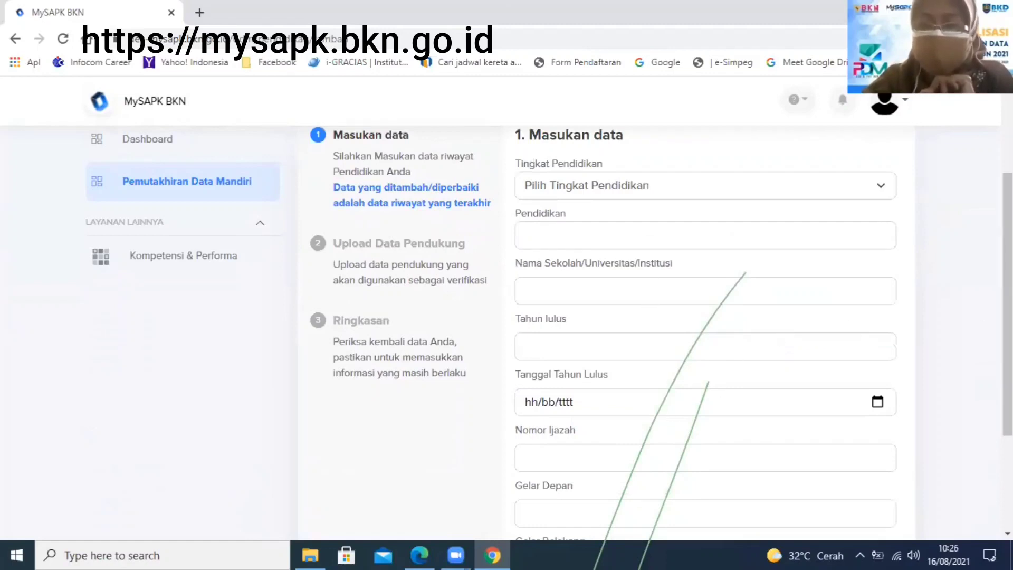
{"action": "scroll", "coordinate": [522, 420], "scroll_direction": "down", "scroll_amount": 3}
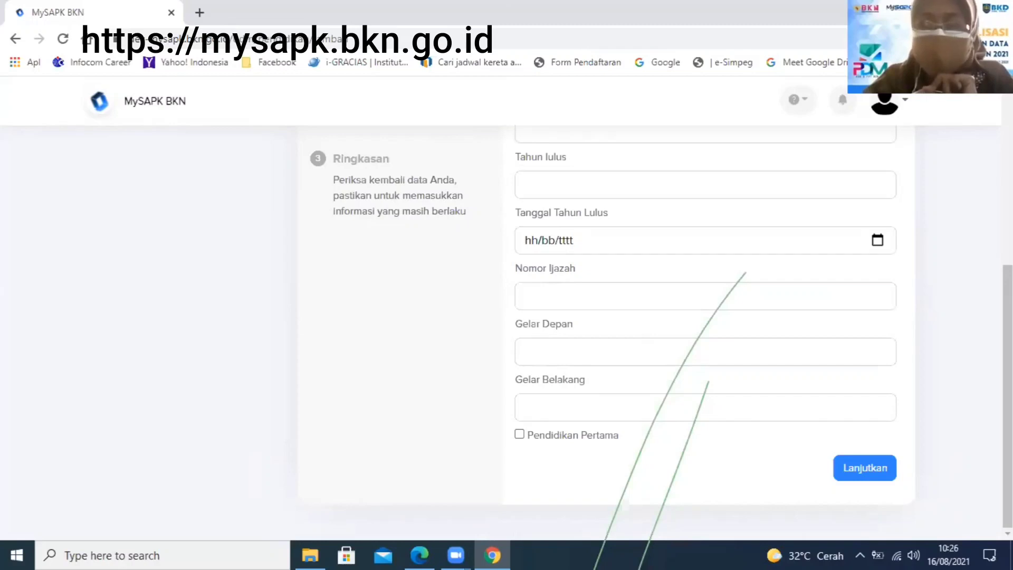
{"action": "scroll", "coordinate": [549, 332], "scroll_direction": "up", "scroll_amount": 4}
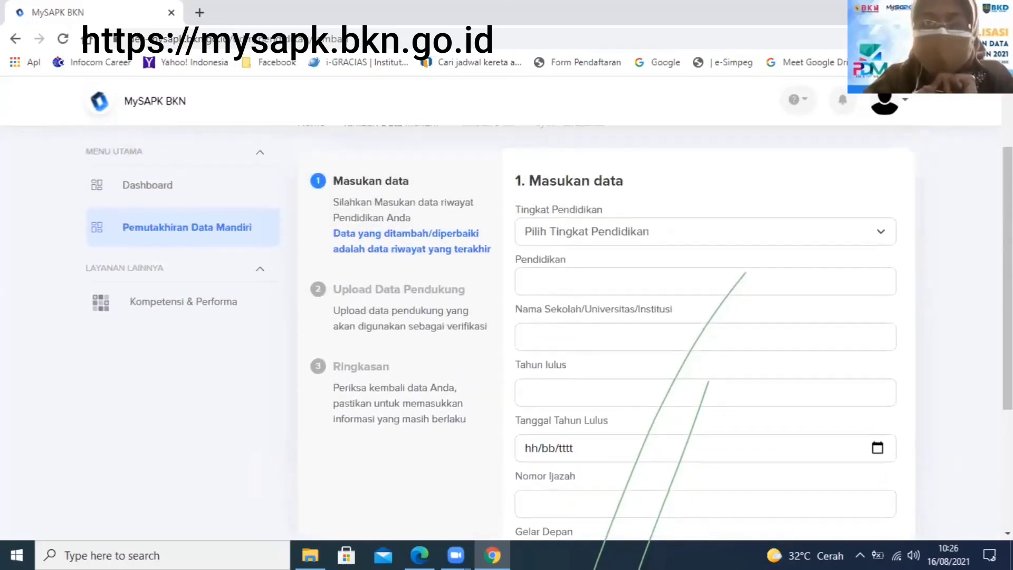
Try to choose S-2 as the Tingkat Pendidikan and enter "s" in Pendidikan, waiting for the page to respond
{"action": "left_click", "coordinate": [883, 228]}
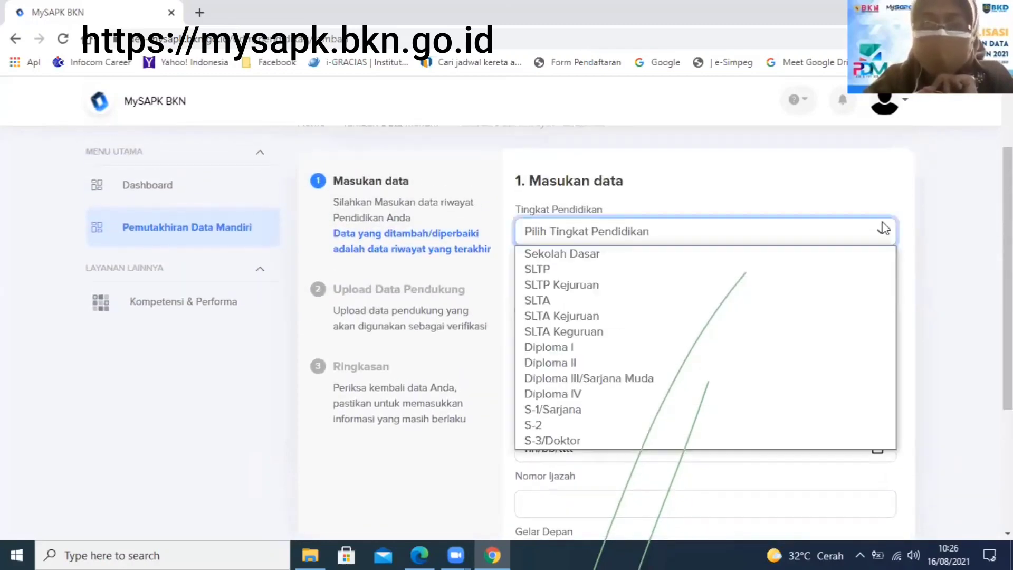
{"action": "left_click", "coordinate": [693, 423]}
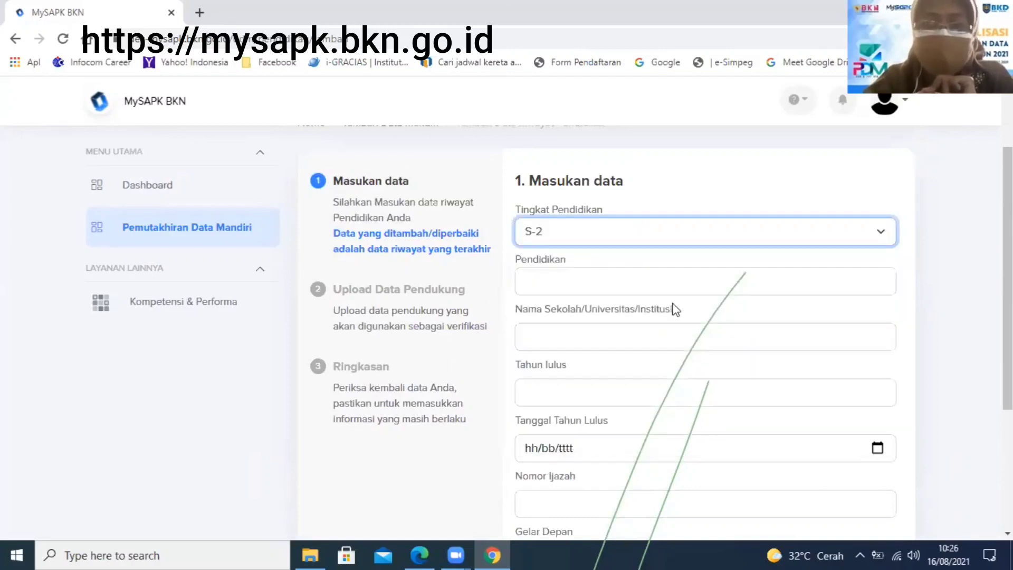
{"action": "left_click", "coordinate": [678, 281]}
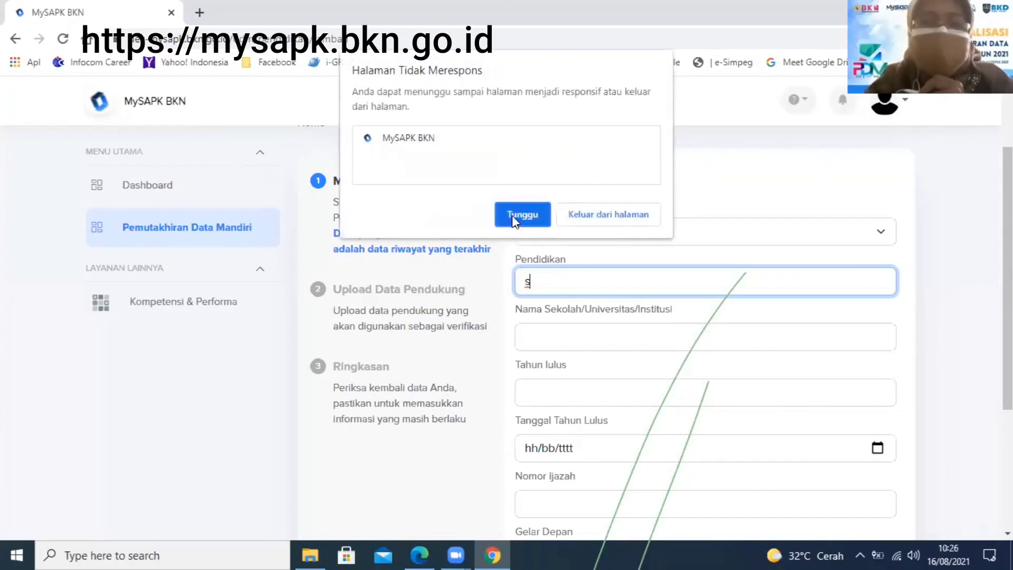
{"action": "left_click", "coordinate": [515, 216]}
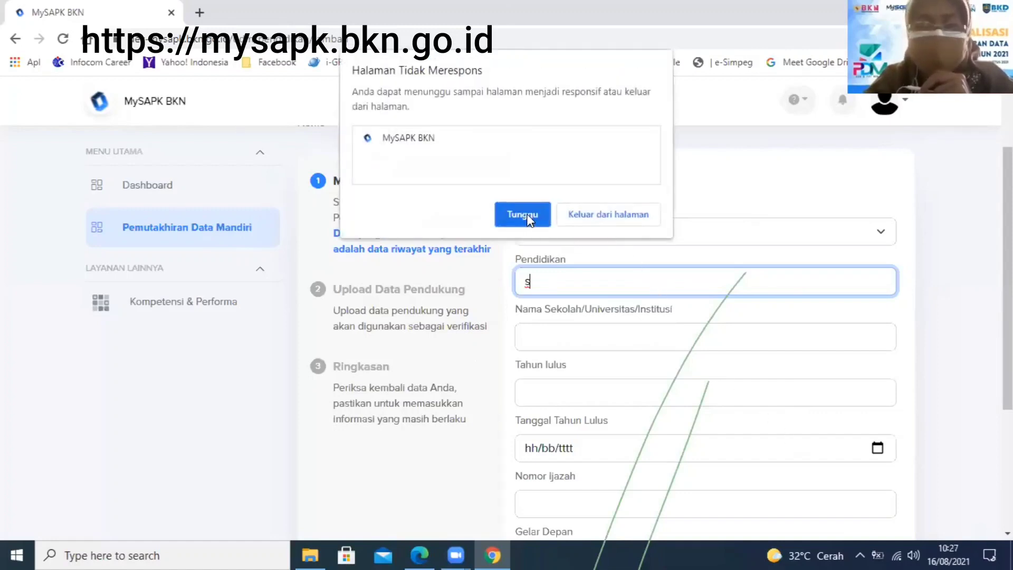
{"action": "left_click", "coordinate": [528, 214]}
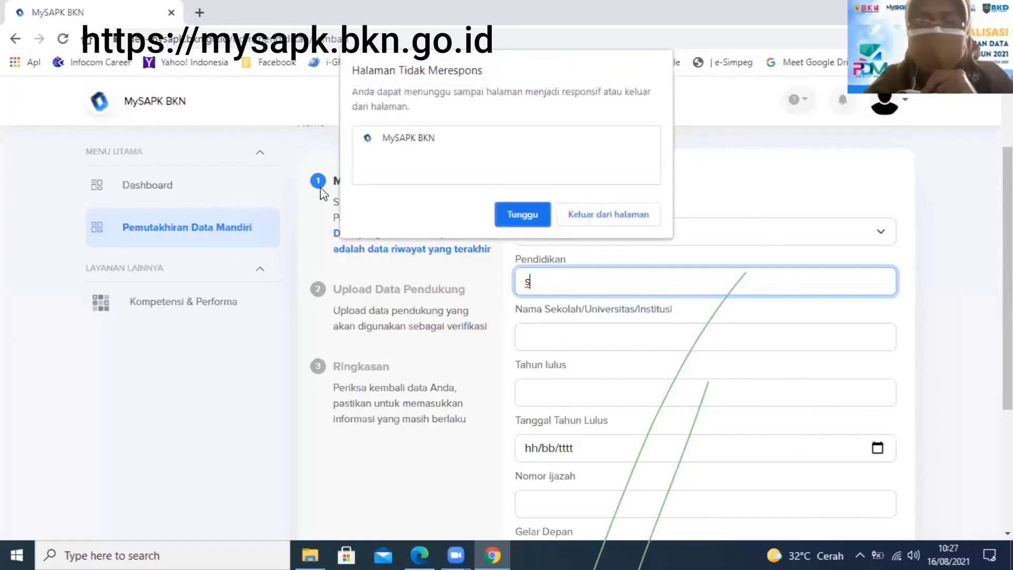
{"action": "left_click", "coordinate": [520, 216]}
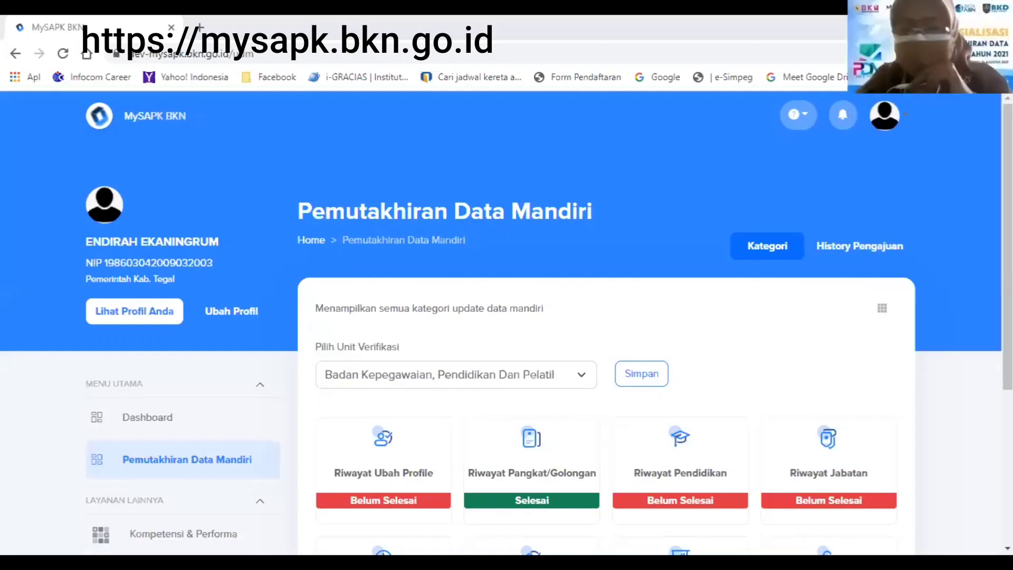
Reopen the Riwayat Pendidikan category from the overview and look over its education records
{"action": "scroll", "coordinate": [606, 343], "scroll_direction": "down", "scroll_amount": 3}
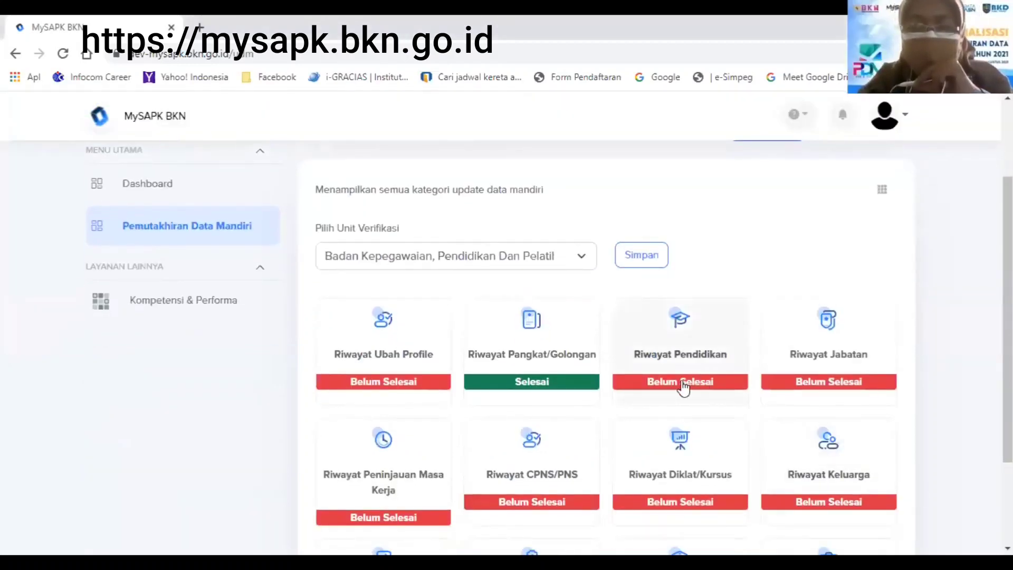
{"action": "left_click", "coordinate": [681, 350]}
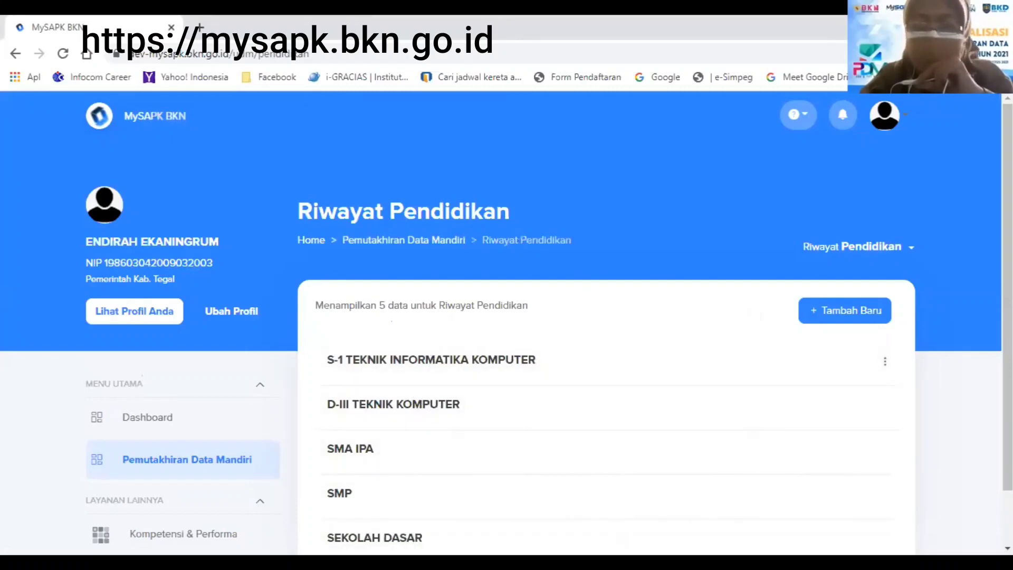
{"action": "scroll", "coordinate": [507, 358], "scroll_direction": "down", "scroll_amount": 1}
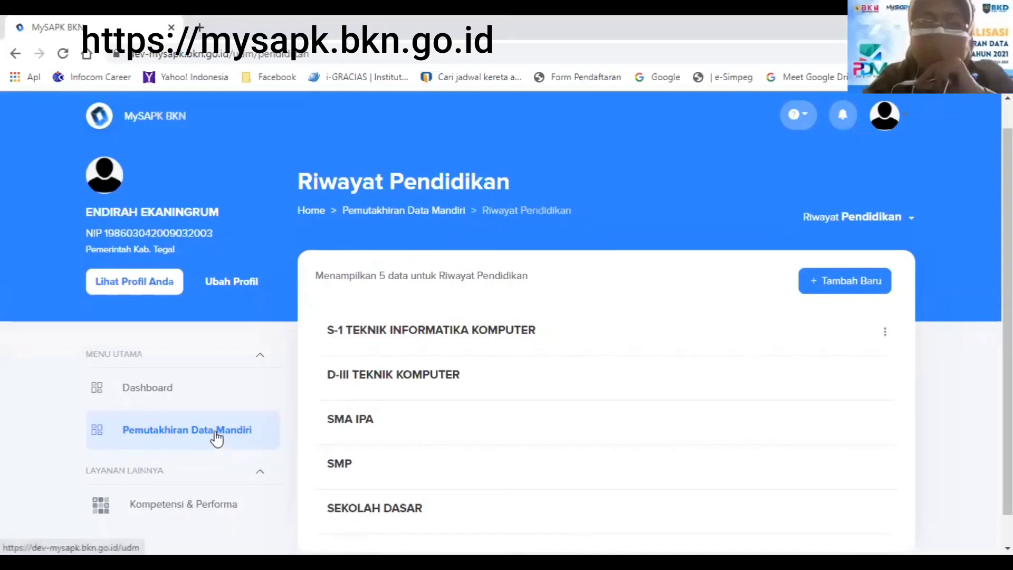
Go back to the Pemutakhiran Data Mandiri categories and open Riwayat Jabatan
{"action": "left_click", "coordinate": [217, 438]}
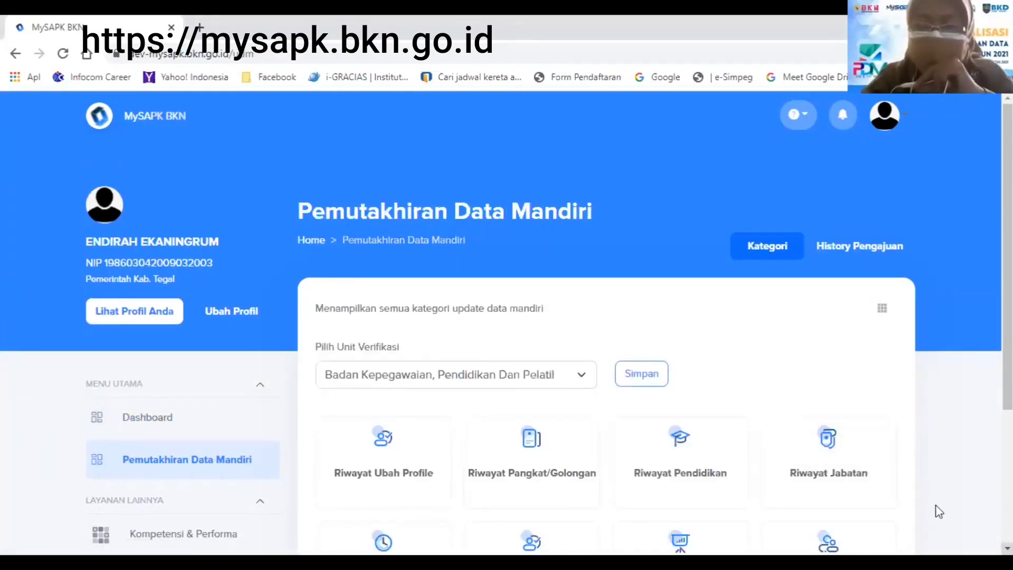
{"action": "left_click", "coordinate": [832, 455]}
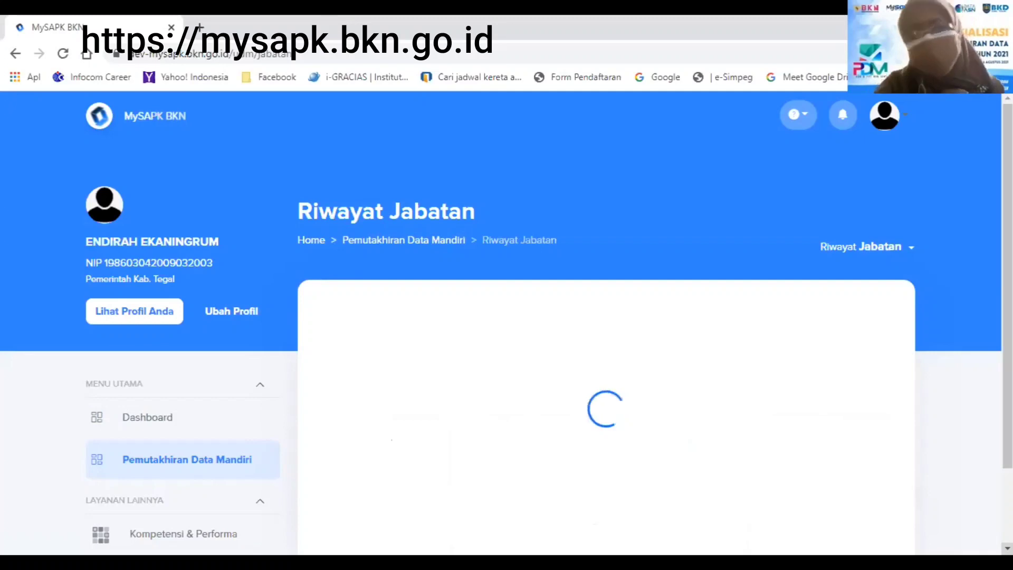
Review the details of the Pranata Komputer Pertama / Ahli Pertama record in Riwayat Jabatan and close them
{"action": "scroll", "coordinate": [506, 355], "scroll_direction": "down", "scroll_amount": 1}
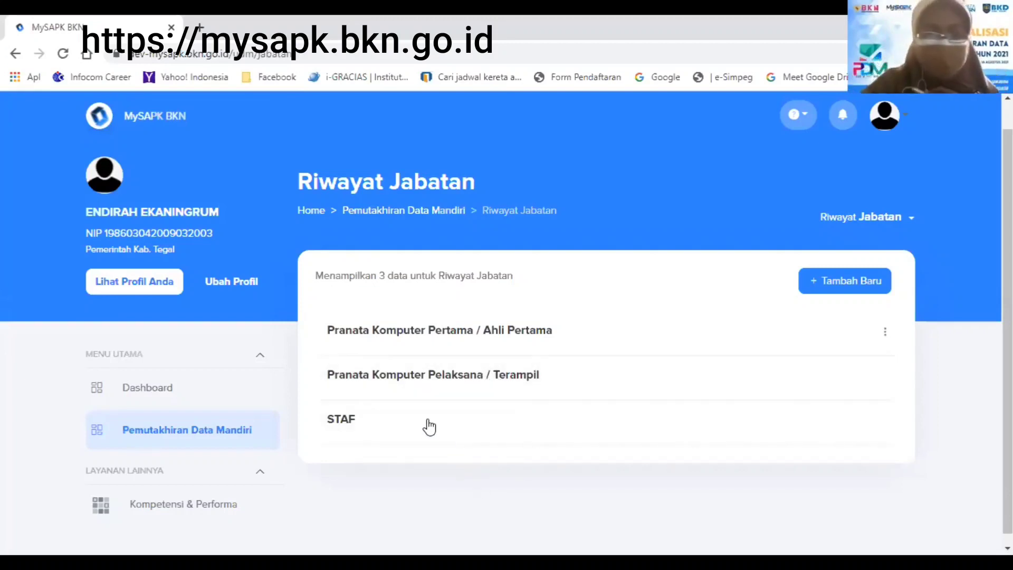
{"action": "left_click", "coordinate": [426, 337]}
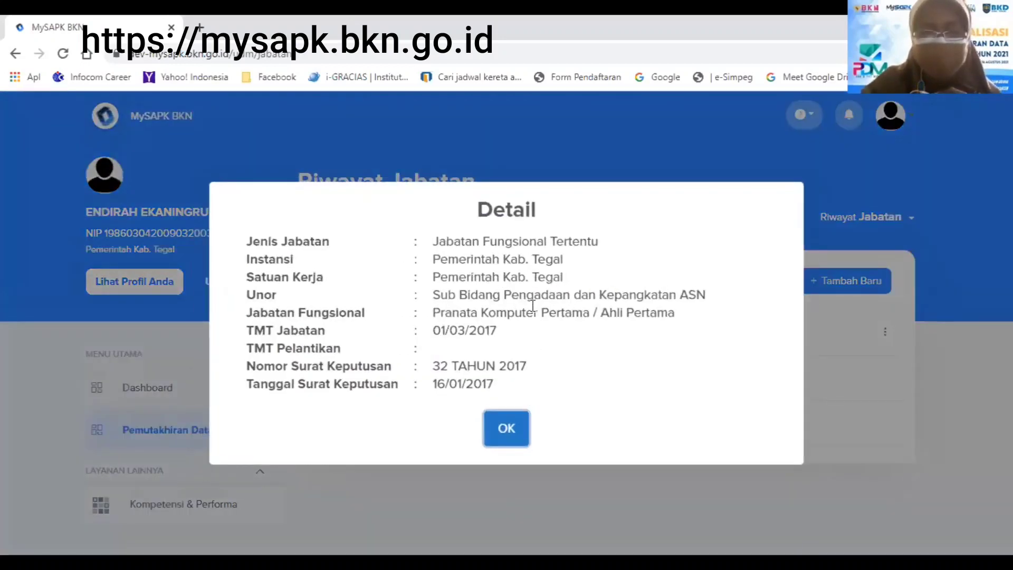
{"action": "left_click", "coordinate": [516, 441]}
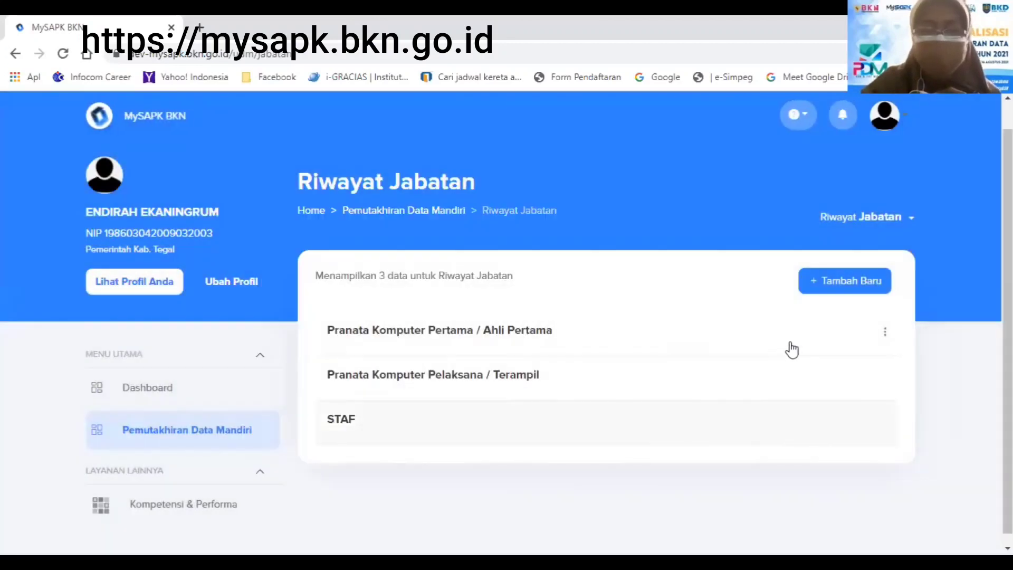
Open the Pranata Komputer Pertama / Ahli Pertama record for updating, check its fields and continue to the supporting-document stage
{"action": "left_click", "coordinate": [885, 334]}
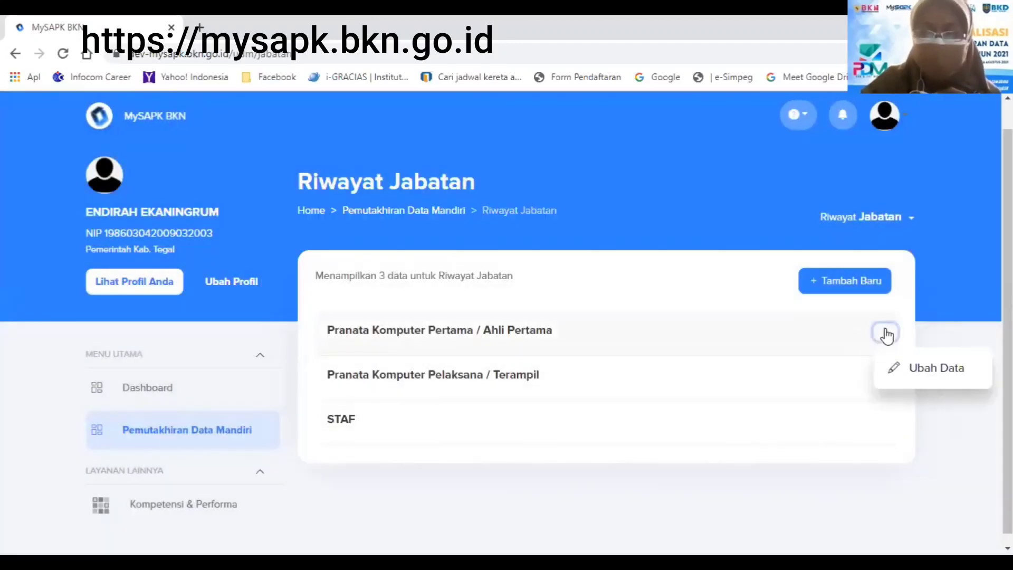
{"action": "left_click", "coordinate": [917, 369]}
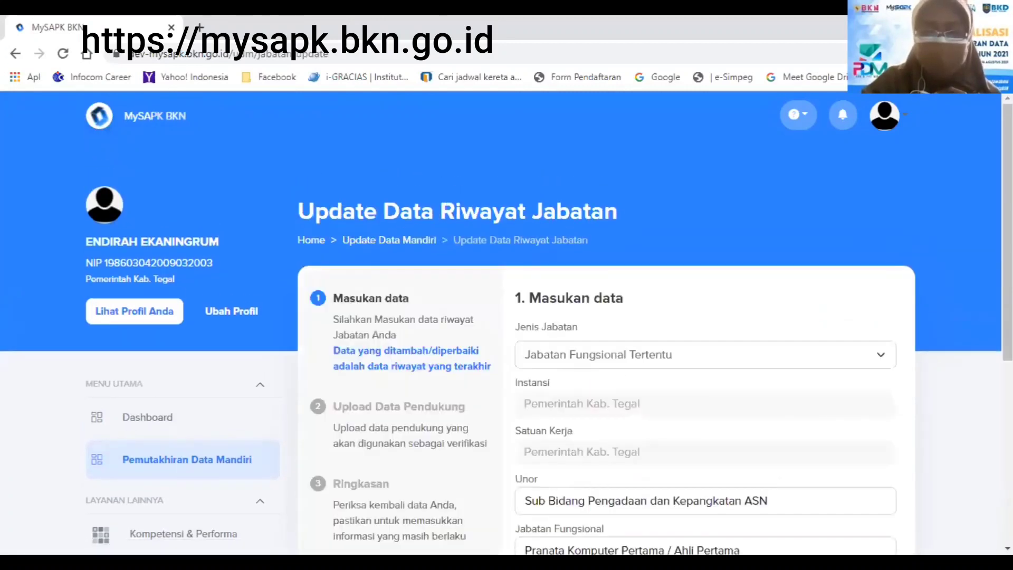
{"action": "scroll", "coordinate": [506, 327], "scroll_direction": "down", "scroll_amount": 2}
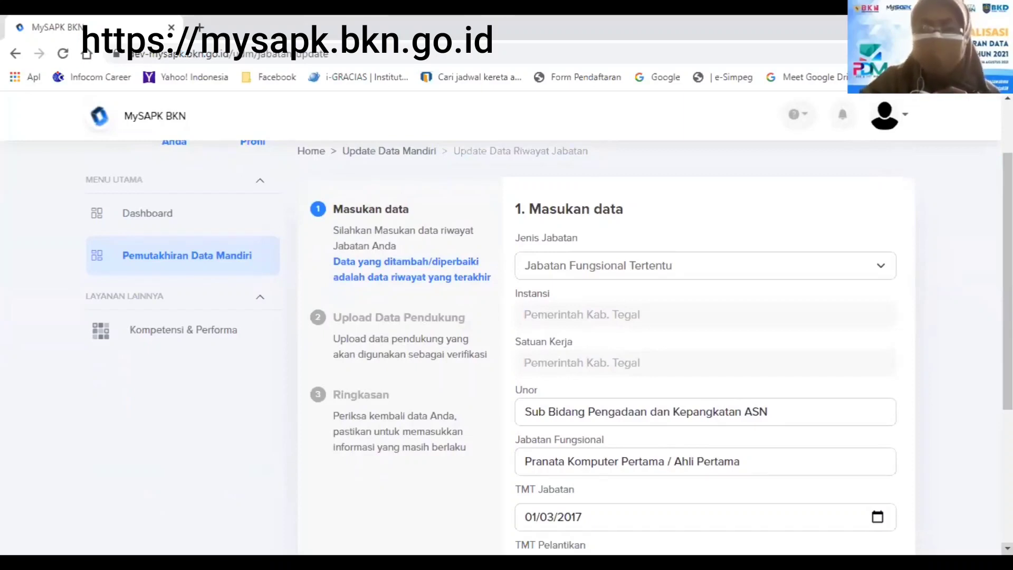
{"action": "scroll", "coordinate": [1007, 549], "scroll_direction": "down", "scroll_amount": 3}
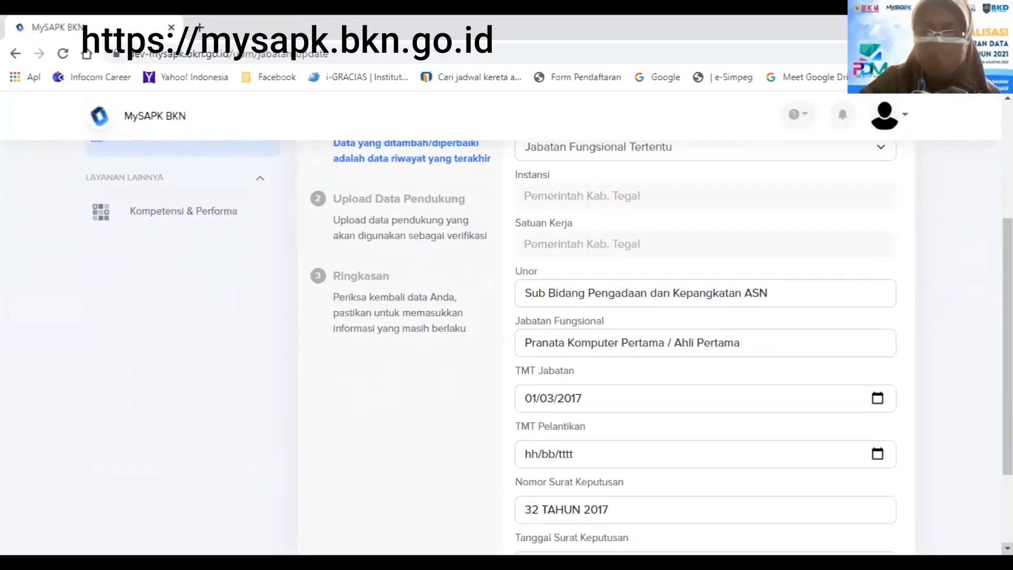
{"action": "scroll", "coordinate": [1008, 548], "scroll_direction": "down", "scroll_amount": 3}
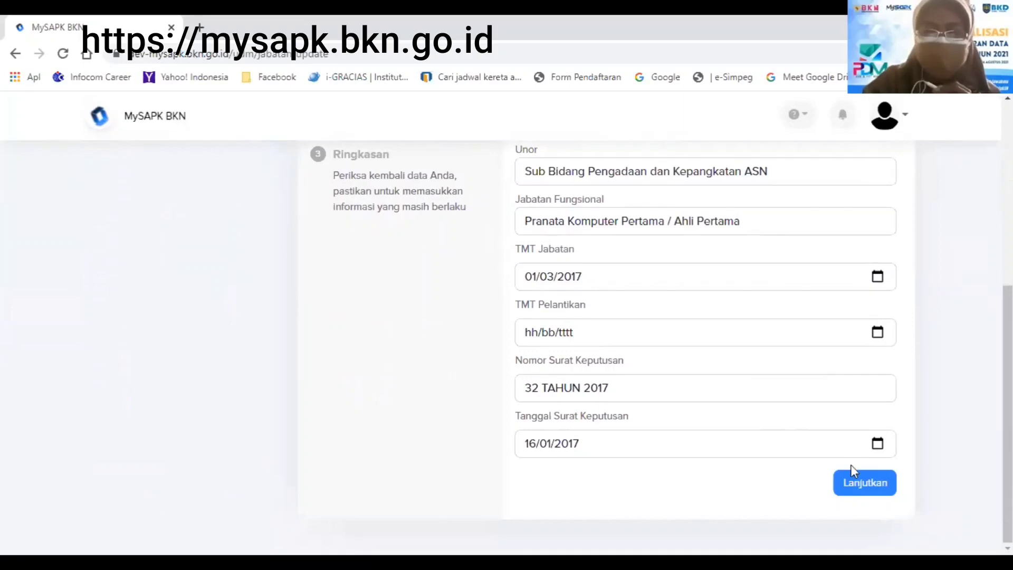
{"action": "left_click", "coordinate": [849, 488]}
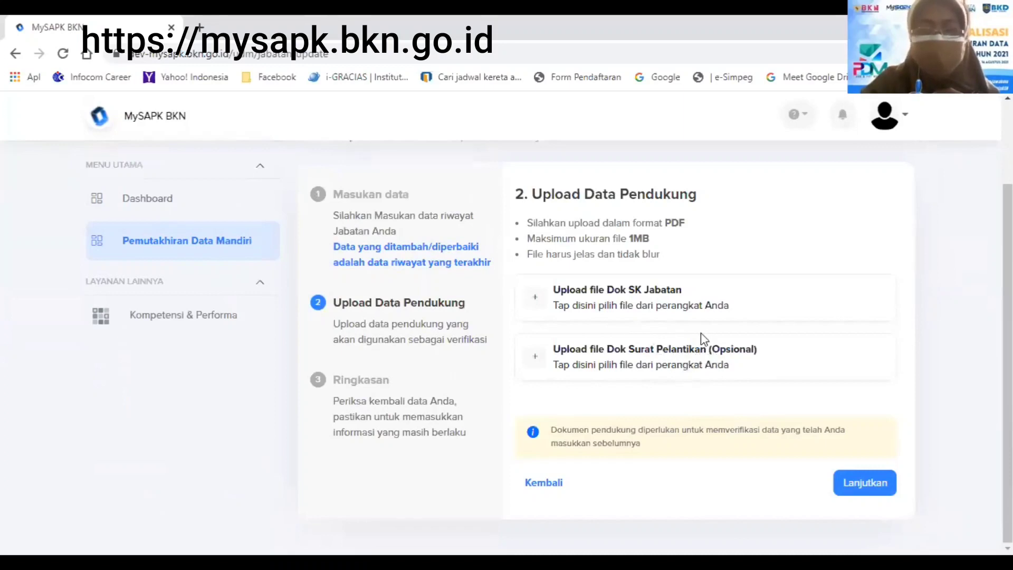
Try to upload the SK Jafung Pertama PDF as the Dok SK Jabatan
{"action": "left_click", "coordinate": [662, 311]}
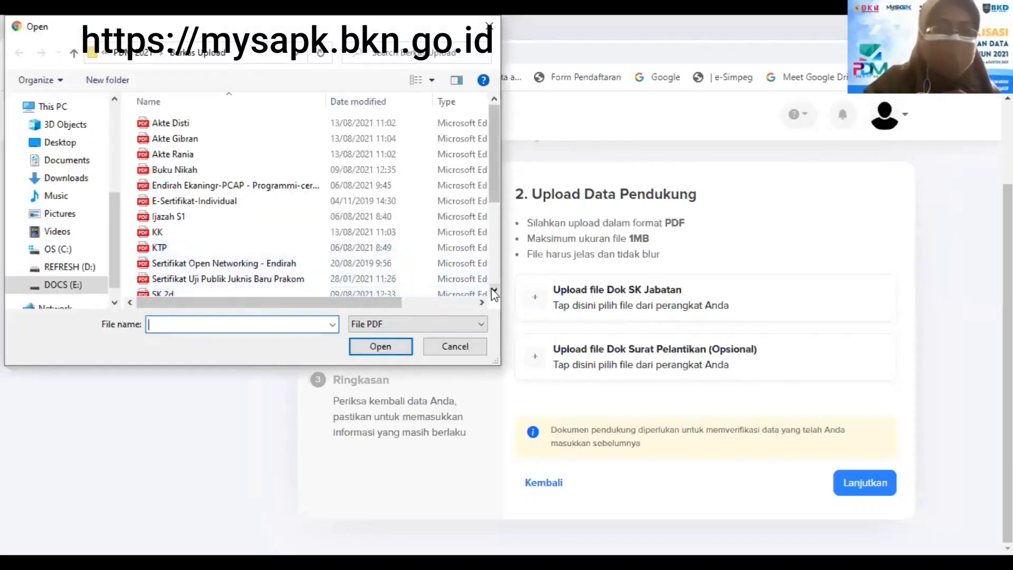
{"action": "scroll", "coordinate": [263, 264], "scroll_direction": "down", "scroll_amount": 2}
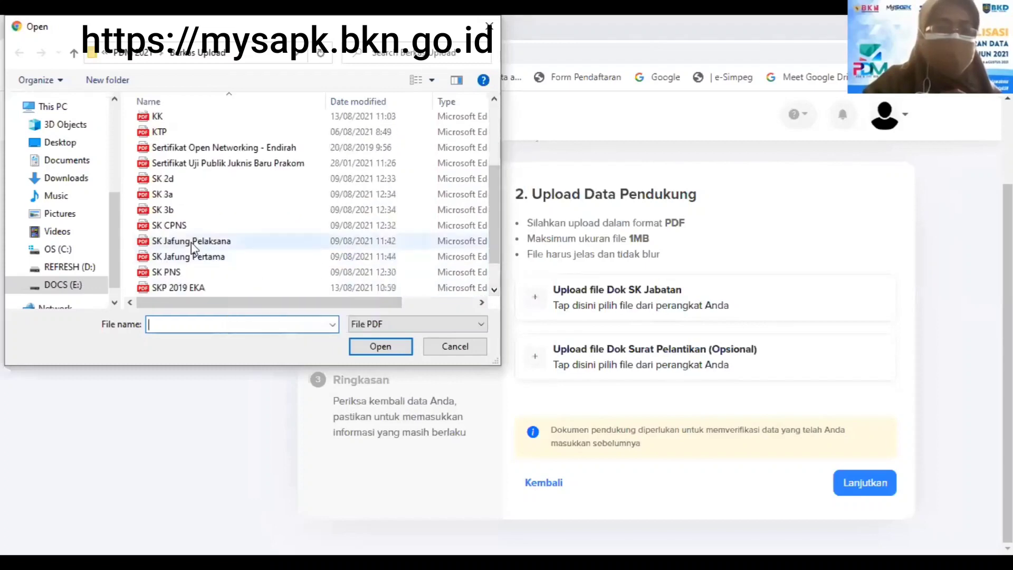
{"action": "left_click", "coordinate": [195, 258]}
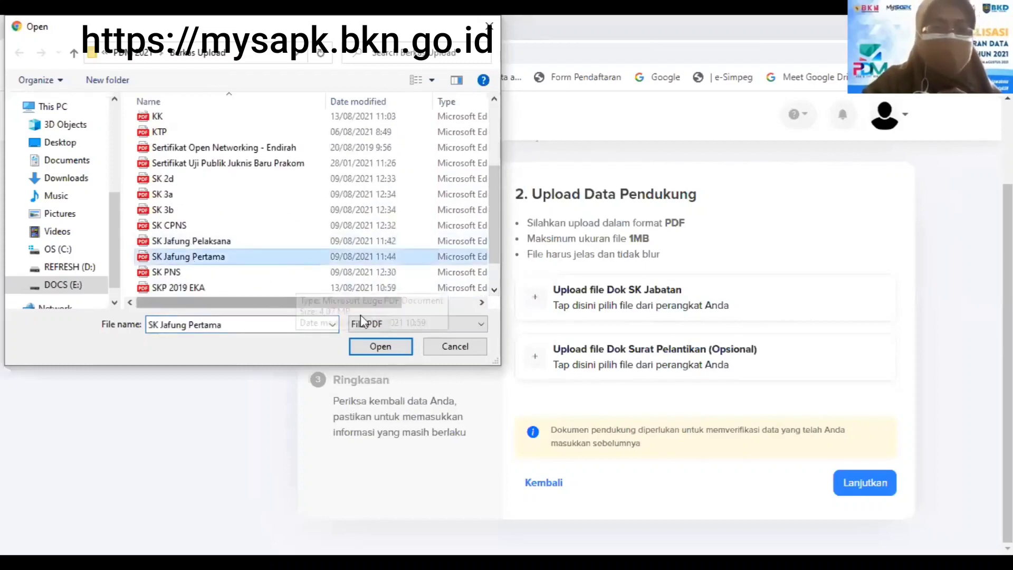
{"action": "left_click", "coordinate": [366, 347]}
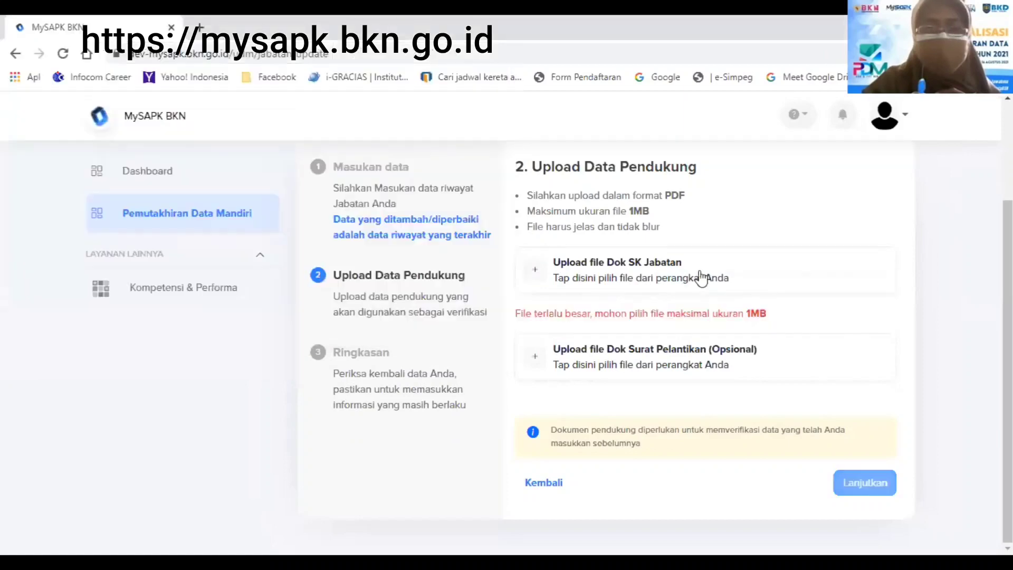
Upload the KTP PDF as the Dok SK Jabatan, choosing it by its file size under 1 MB
{"action": "left_click", "coordinate": [704, 274]}
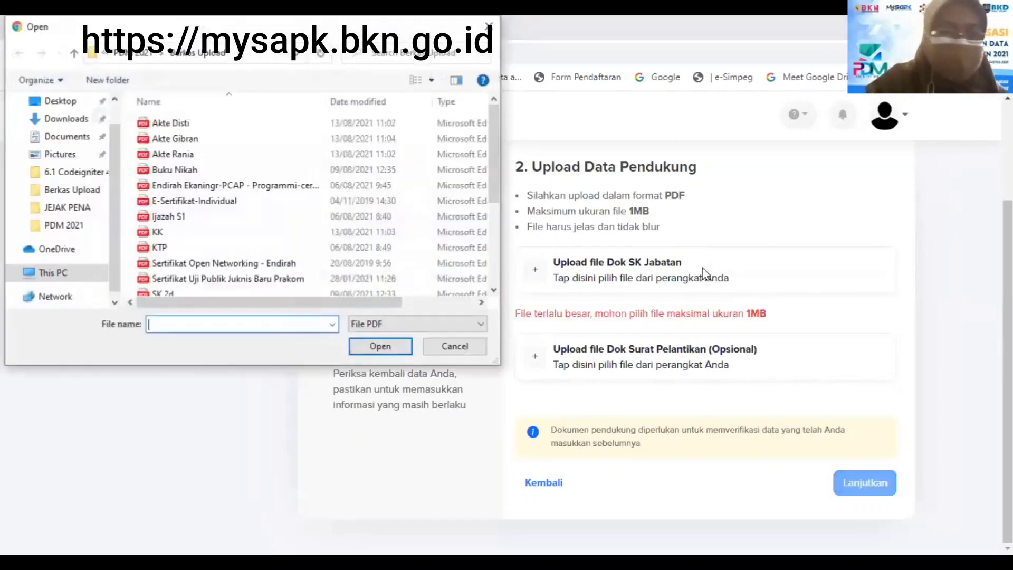
{"action": "left_click", "coordinate": [481, 303]}
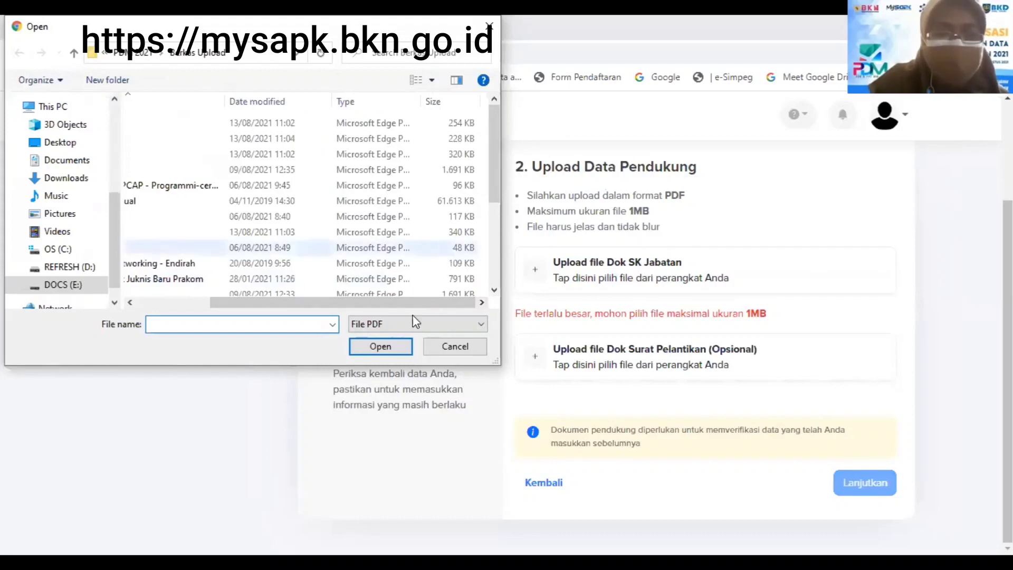
{"action": "left_click", "coordinate": [447, 249]}
{"action": "left_click", "coordinate": [380, 347]}
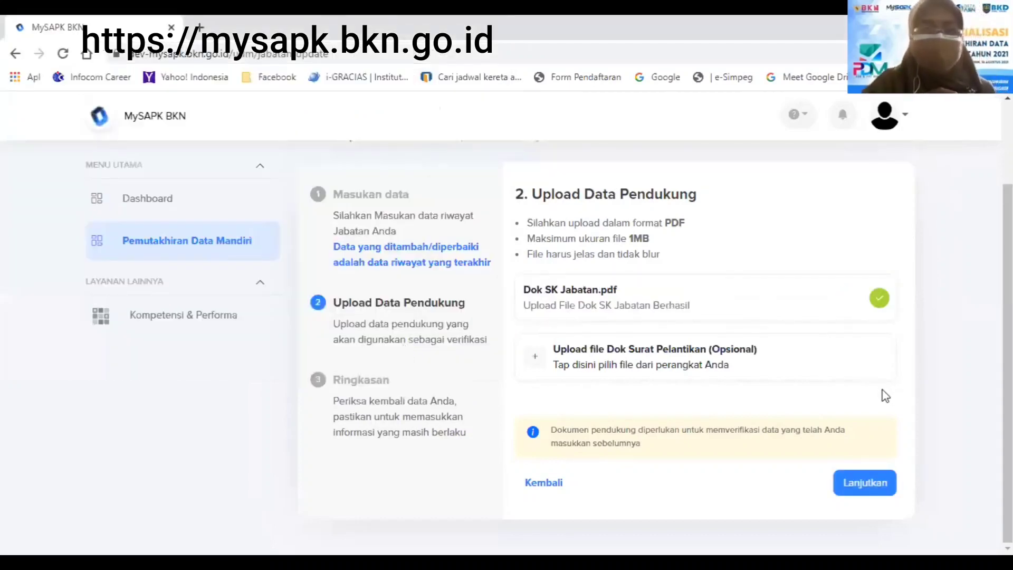
Review the Riwayat Jabatan summary, declare the entered data correct, submit the update and return to the category overview
{"action": "left_click", "coordinate": [870, 481]}
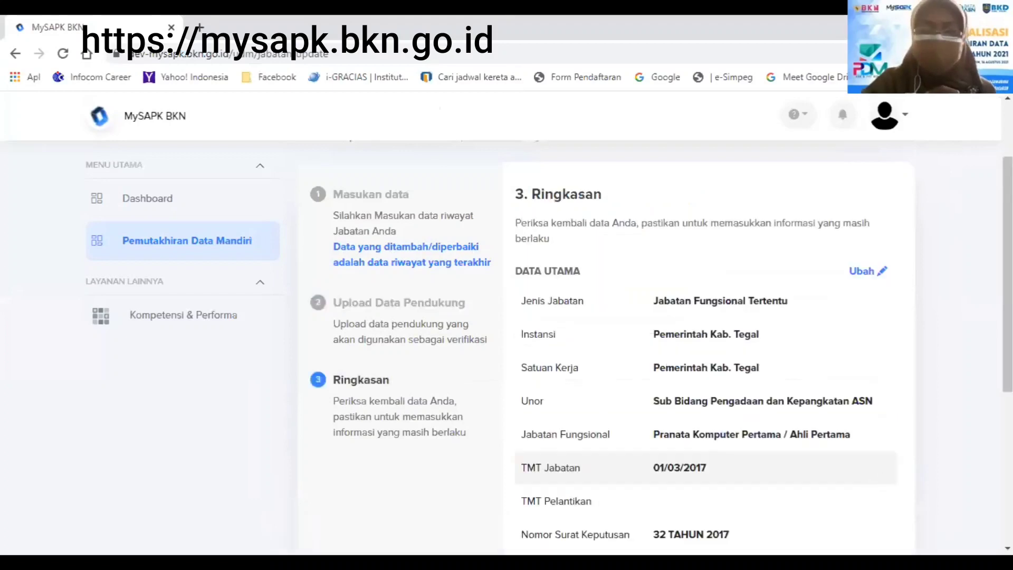
{"action": "scroll", "coordinate": [548, 347], "scroll_direction": "down", "scroll_amount": 1}
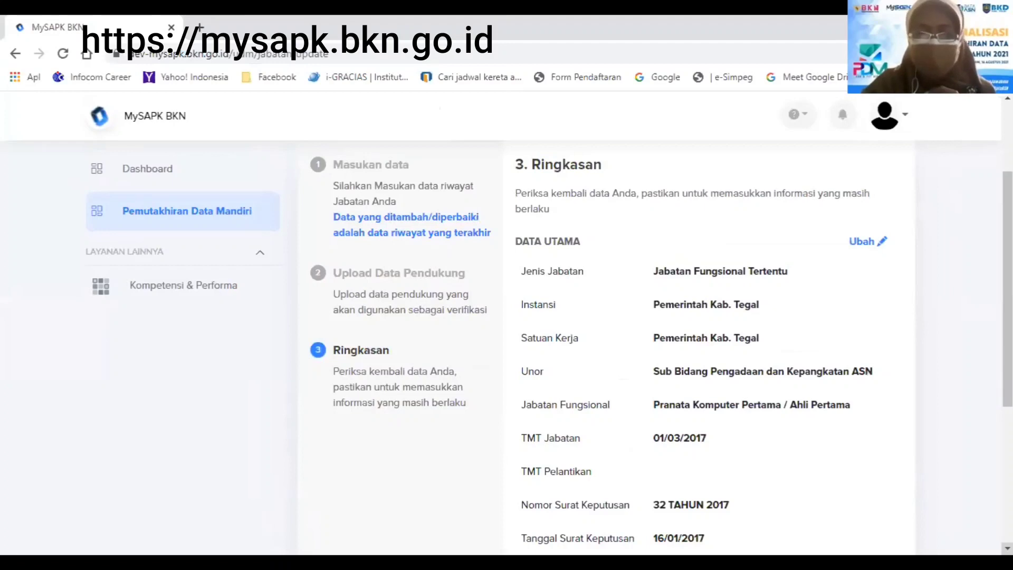
{"action": "scroll", "coordinate": [549, 347], "scroll_direction": "down", "scroll_amount": 2}
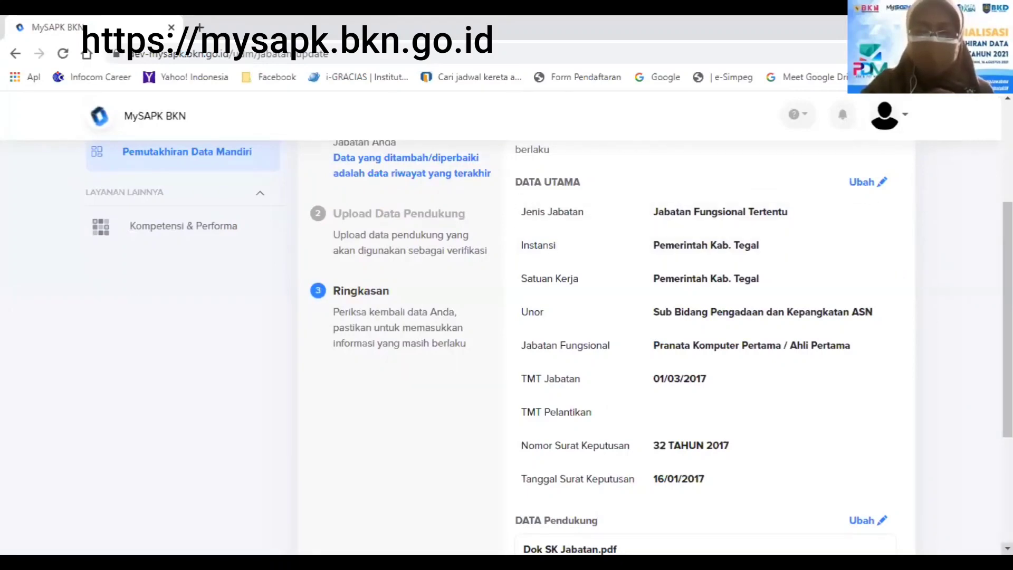
{"action": "scroll", "coordinate": [548, 348], "scroll_direction": "down", "scroll_amount": 3}
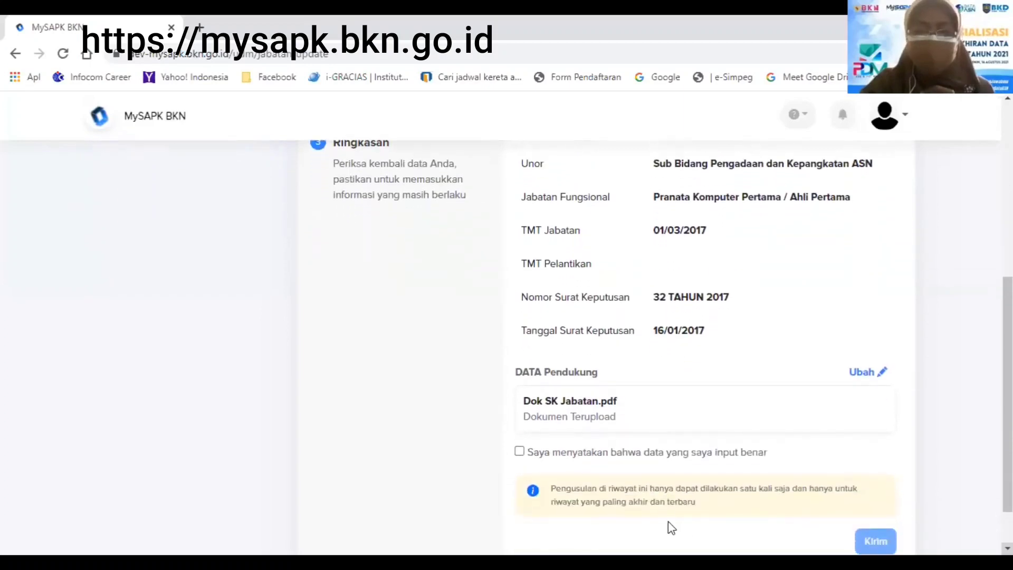
{"action": "left_click", "coordinate": [519, 453]}
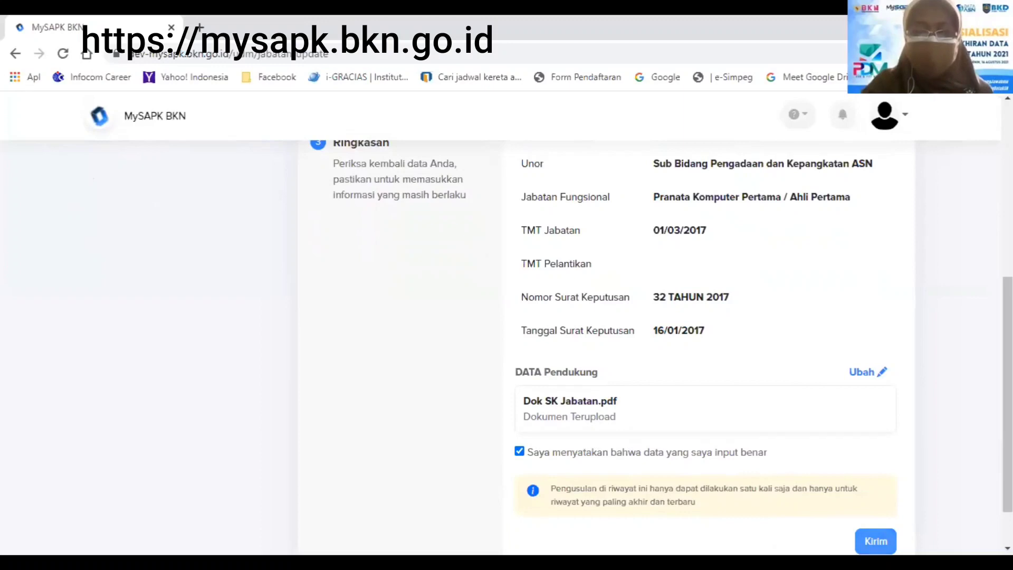
{"action": "left_click", "coordinate": [875, 541]}
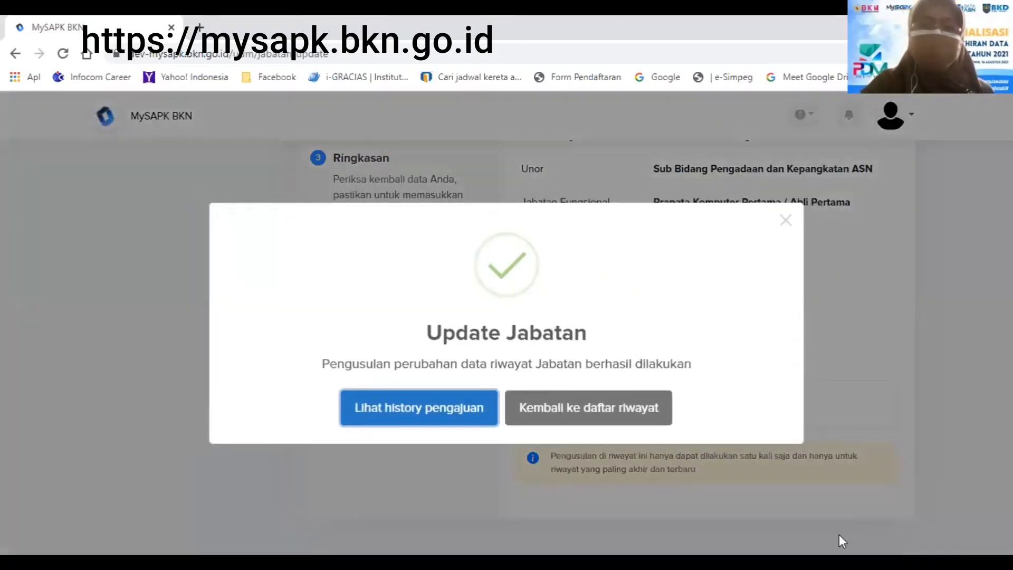
{"action": "left_click", "coordinate": [595, 414]}
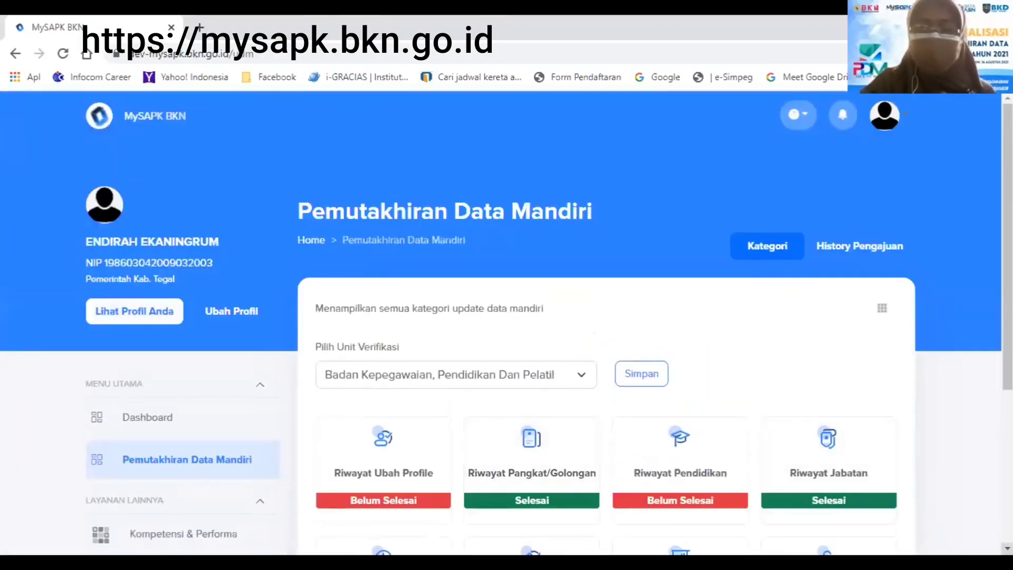
Look over the Pemutakhiran Data Mandiri categories and open Riwayat Peninjauan Masa Kerja
{"action": "scroll", "coordinate": [915, 426], "scroll_direction": "down", "scroll_amount": 2}
{"action": "scroll", "coordinate": [873, 363], "scroll_direction": "down", "scroll_amount": 1}
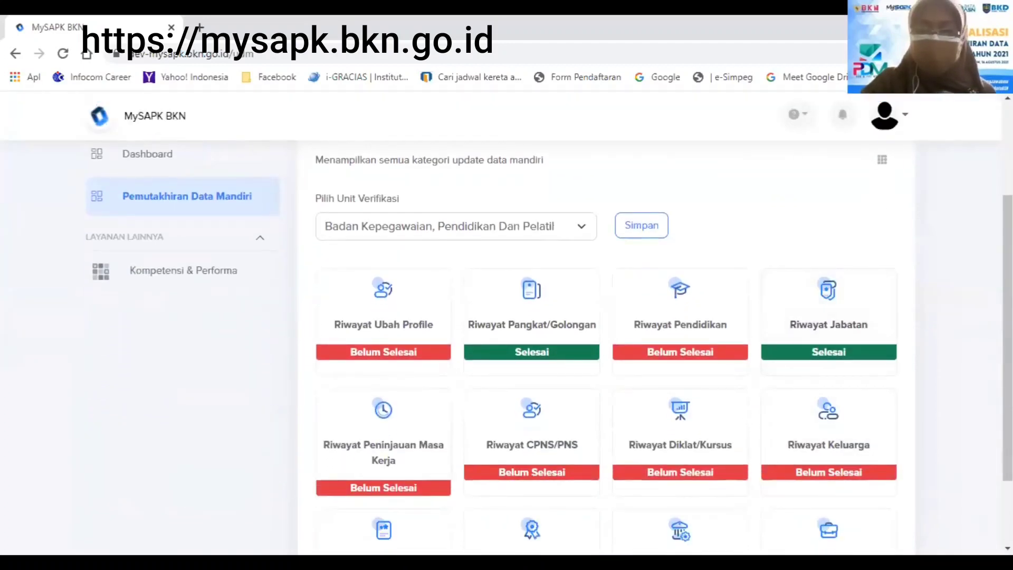
{"action": "scroll", "coordinate": [459, 400], "scroll_direction": "down", "scroll_amount": 2}
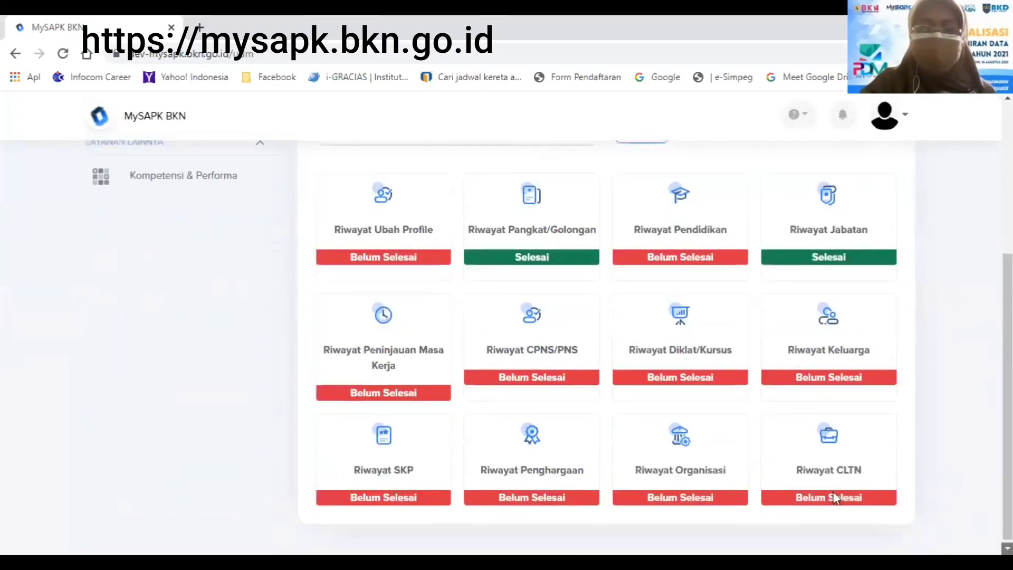
{"action": "left_click", "coordinate": [398, 362]}
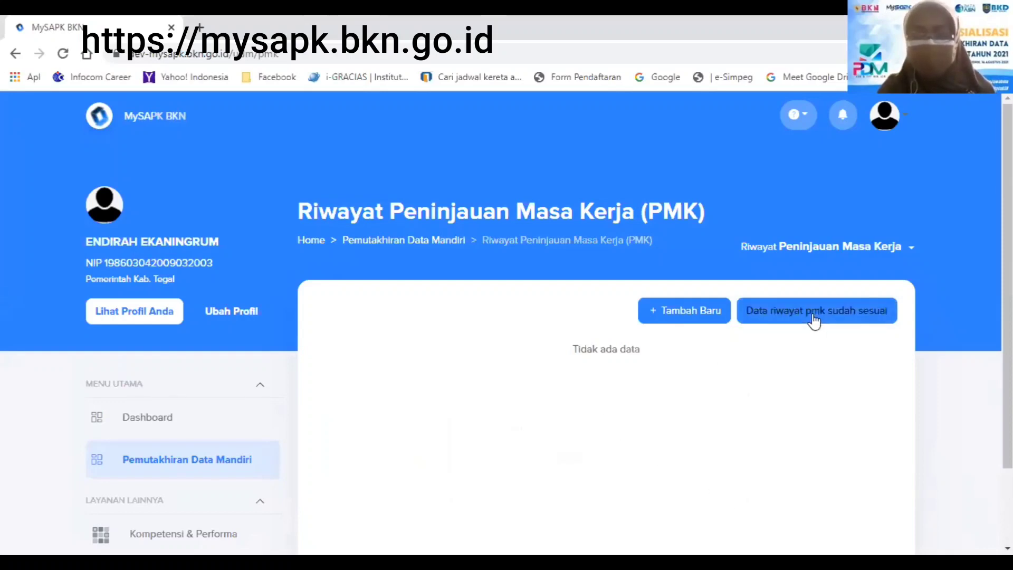
Open the form for adding a Peninjauan Masa Kerja record and review its fields down to Masa Kerja (Bulan)
{"action": "left_click", "coordinate": [693, 318]}
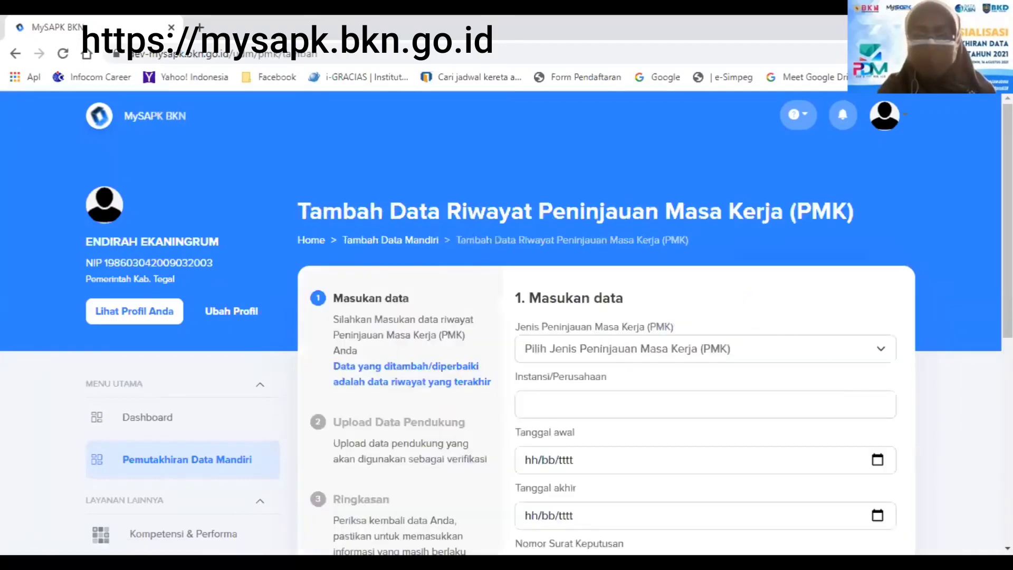
{"action": "scroll", "coordinate": [507, 327], "scroll_direction": "down", "scroll_amount": 3}
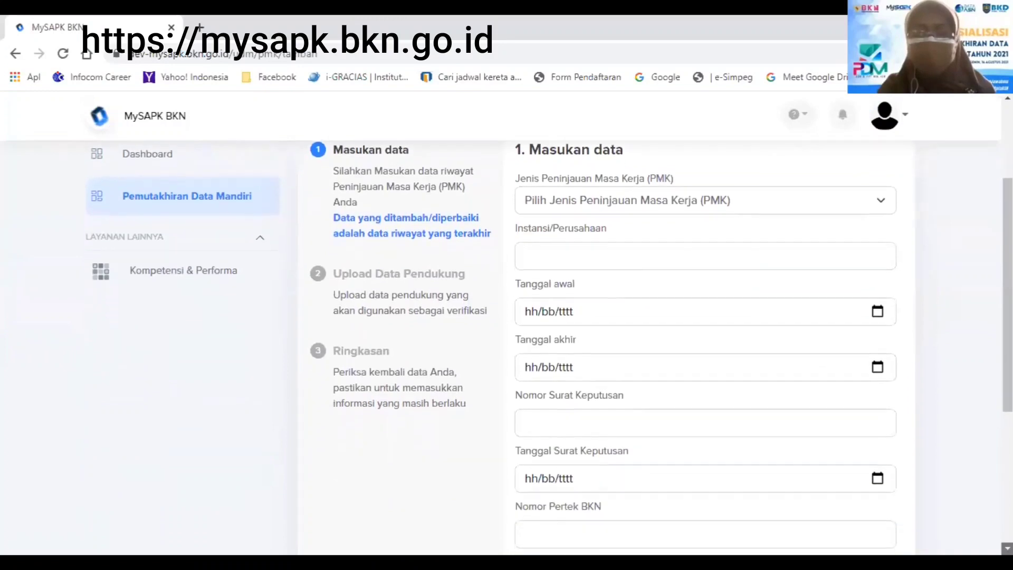
{"action": "scroll", "coordinate": [691, 333], "scroll_direction": "down", "scroll_amount": 3}
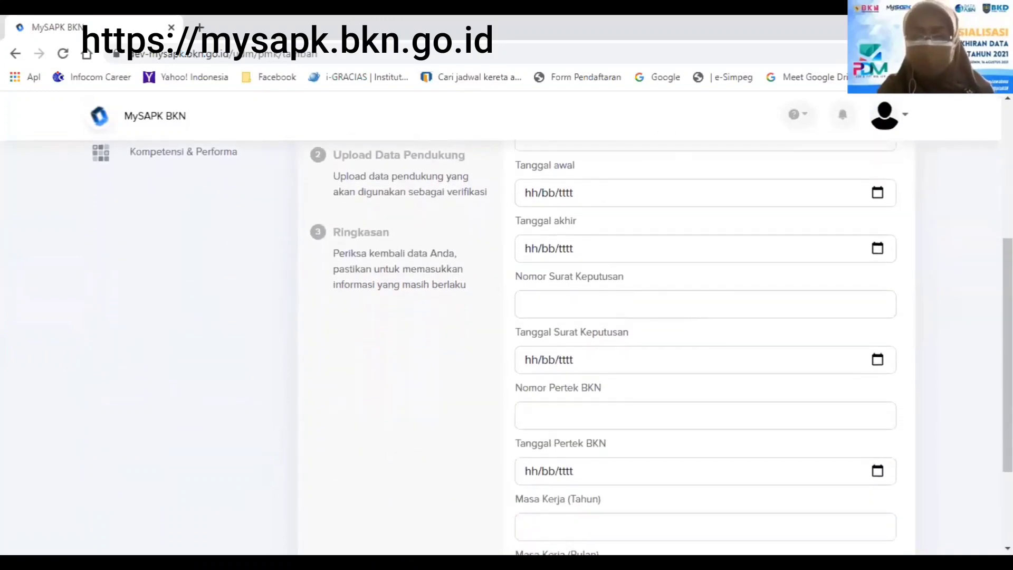
{"action": "scroll", "coordinate": [982, 358], "scroll_direction": "down", "scroll_amount": 3}
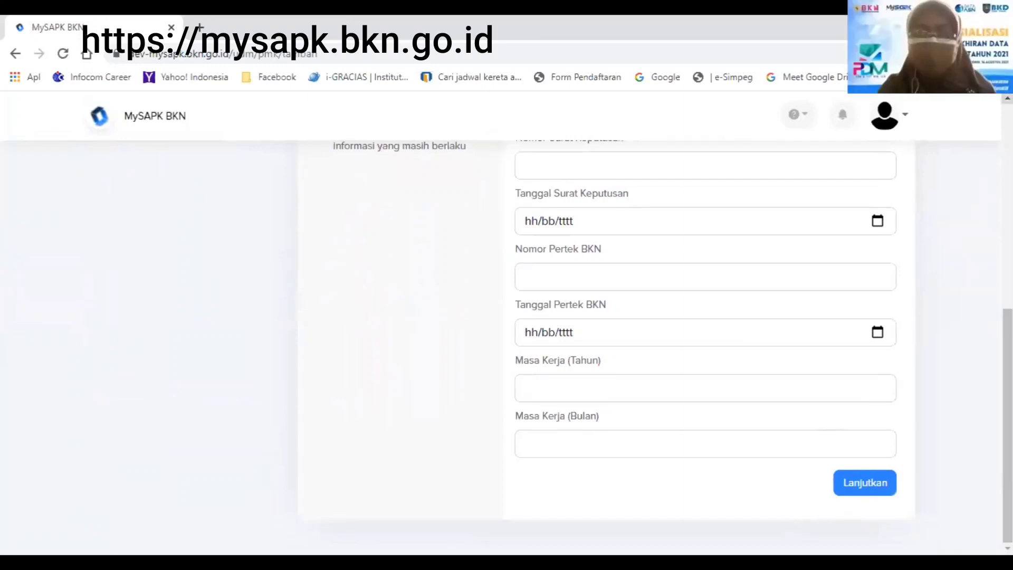
{"action": "scroll", "coordinate": [654, 348], "scroll_direction": "up", "scroll_amount": 9}
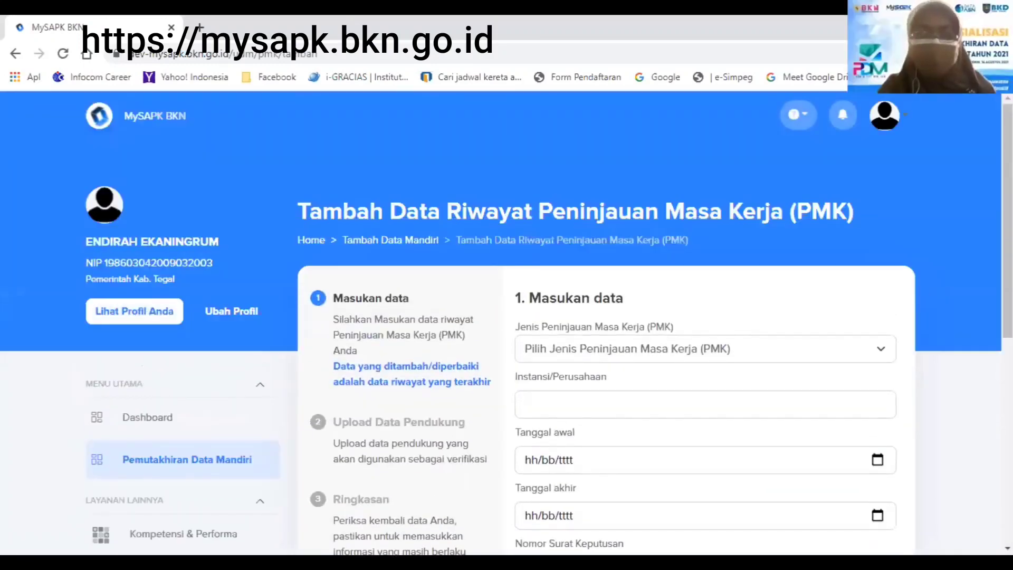
Leave the new-record form, reopen Riwayat Peninjauan Masa Kerja and declare its data correct, confirming there is no data for this history
{"action": "left_click", "coordinate": [226, 472]}
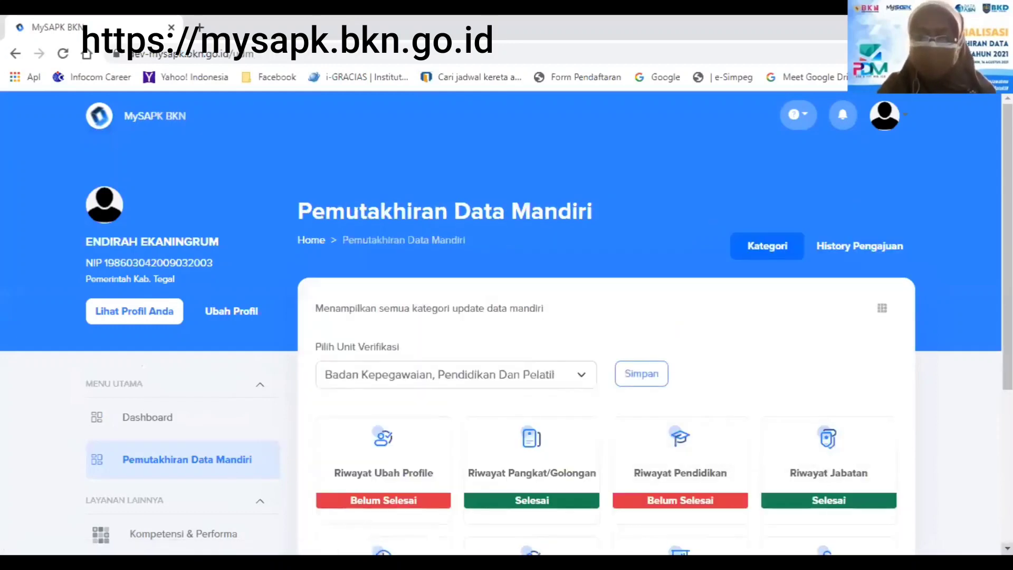
{"action": "scroll", "coordinate": [466, 497], "scroll_direction": "down", "scroll_amount": 4}
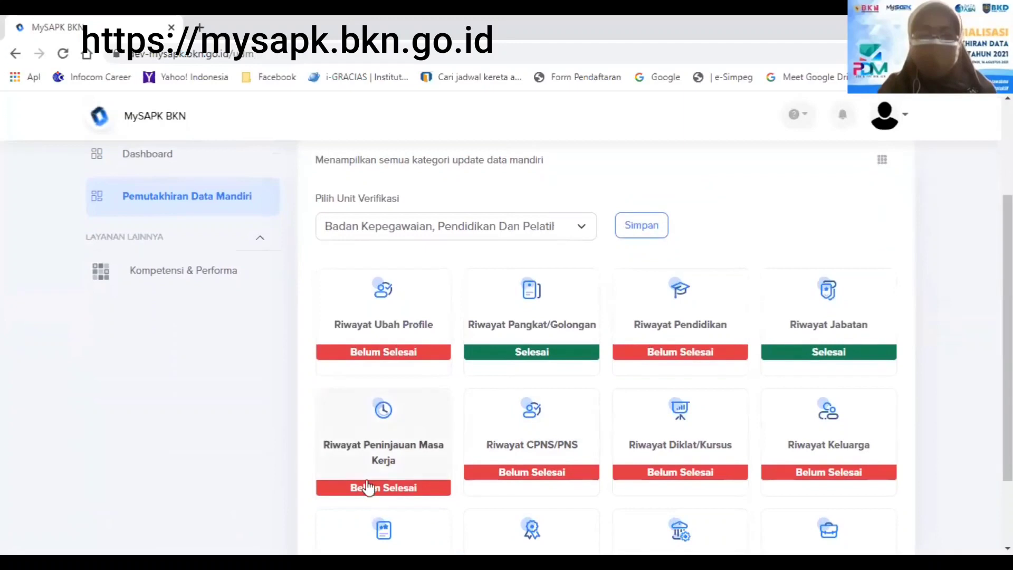
{"action": "left_click", "coordinate": [367, 480]}
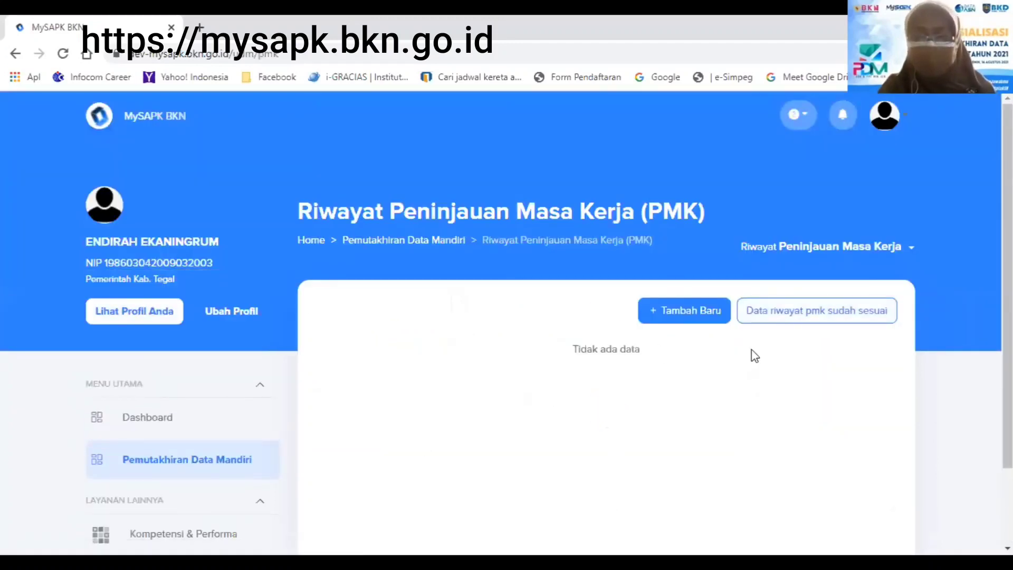
{"action": "left_click", "coordinate": [779, 317]}
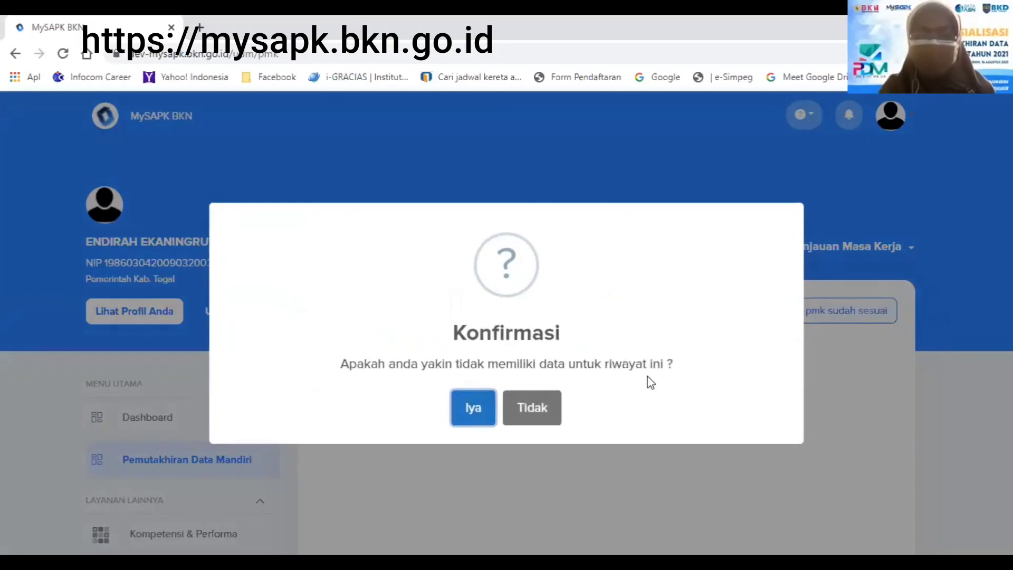
{"action": "left_click", "coordinate": [484, 404]}
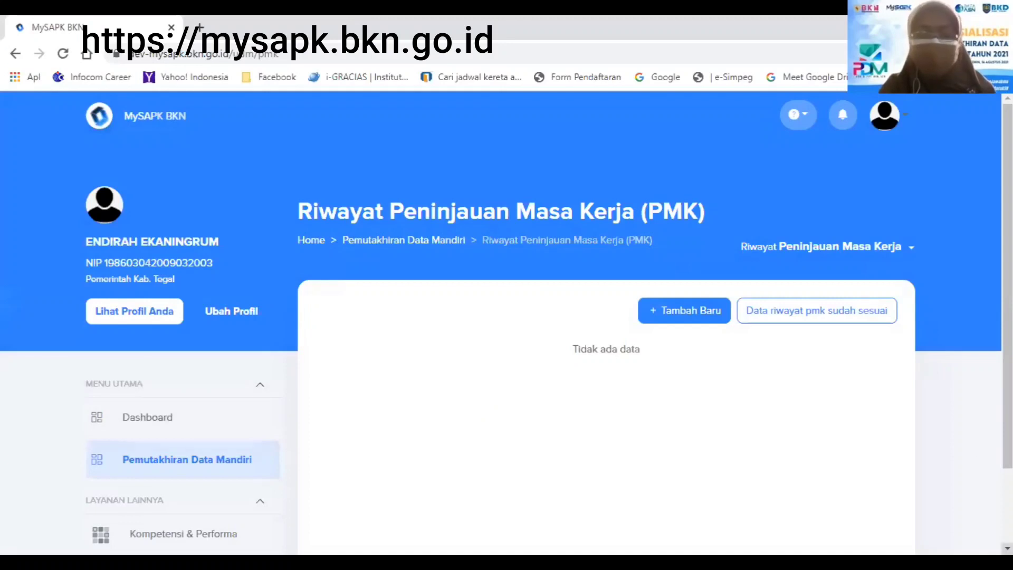
Return to the Pemutakhiran Data Mandiri categories and open the existing Riwayat CPNS/PNS record for editing
{"action": "scroll", "coordinate": [217, 357], "scroll_direction": "down", "scroll_amount": 4}
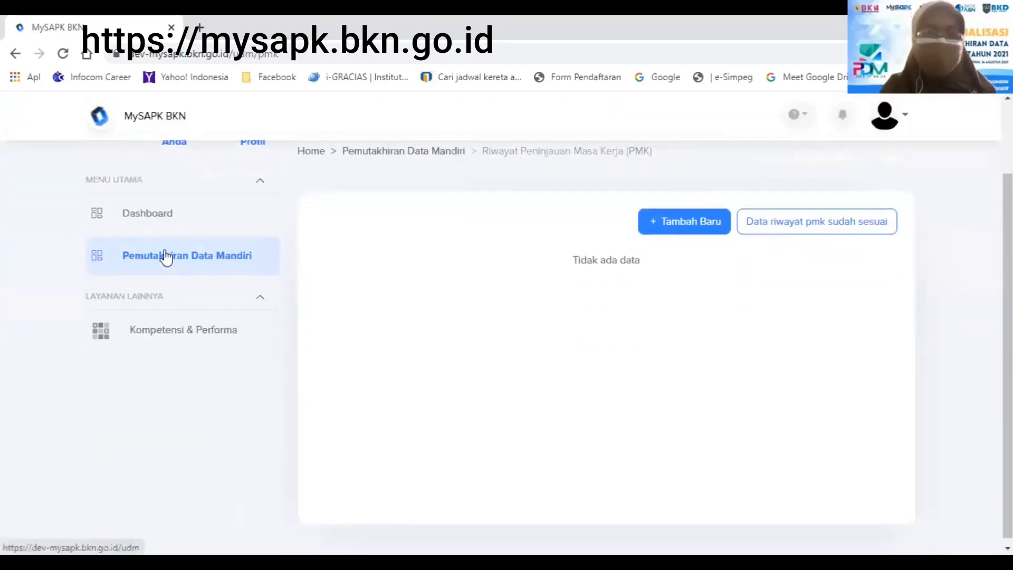
{"action": "left_click", "coordinate": [164, 257]}
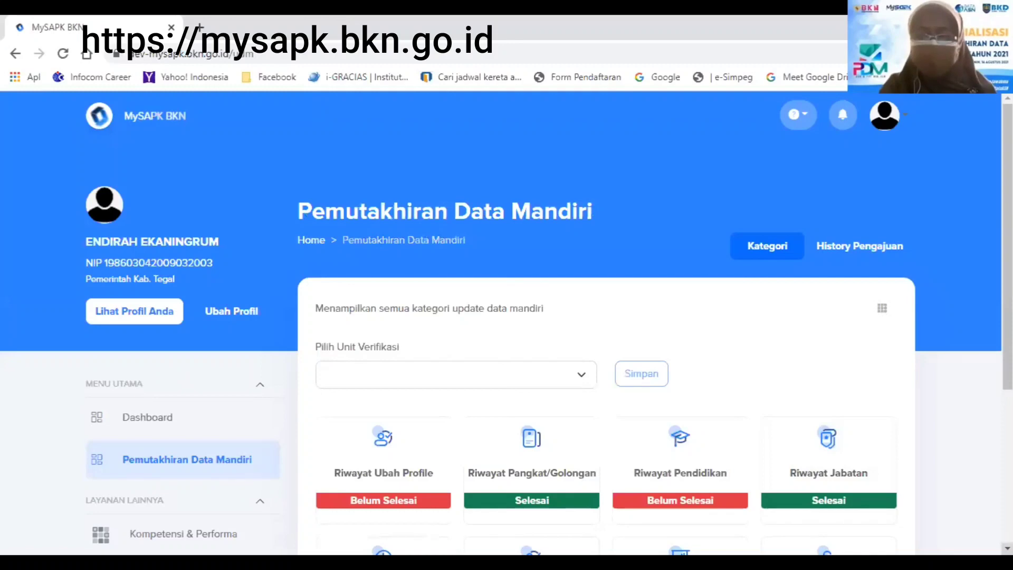
{"action": "scroll", "coordinate": [506, 322], "scroll_direction": "down", "scroll_amount": 5}
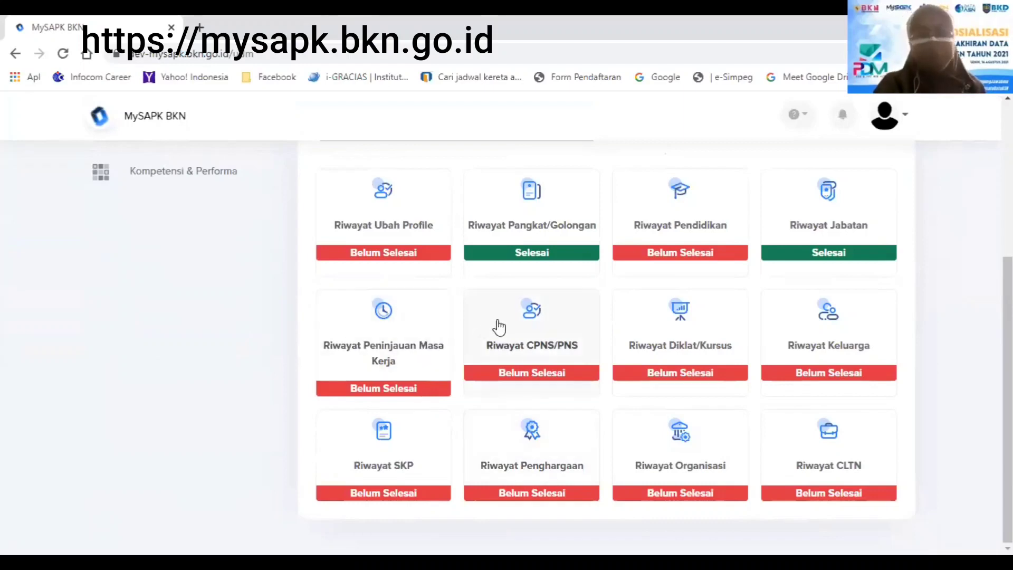
{"action": "left_click", "coordinate": [520, 347]}
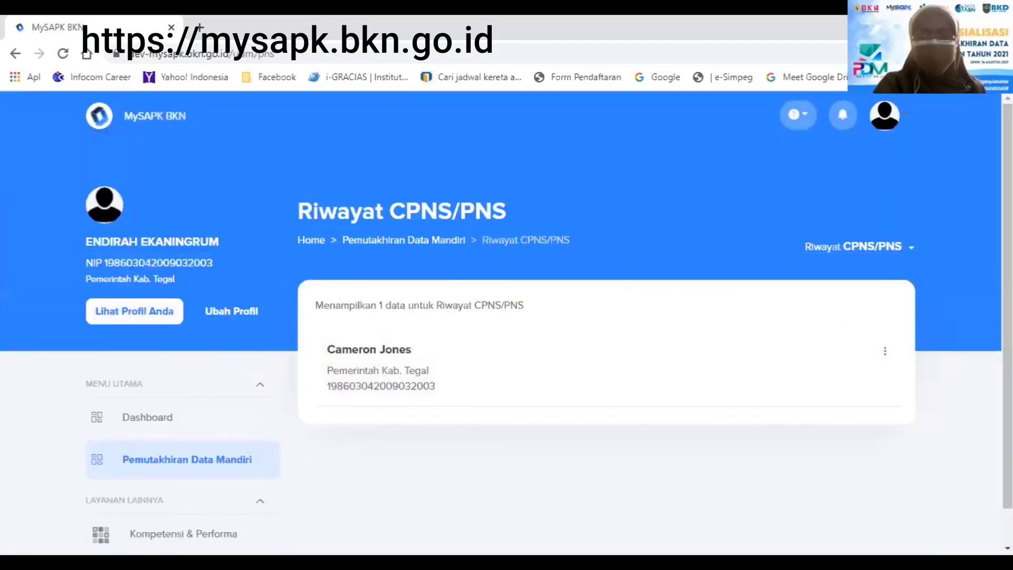
{"action": "scroll", "coordinate": [506, 327], "scroll_direction": "up", "scroll_amount": 1}
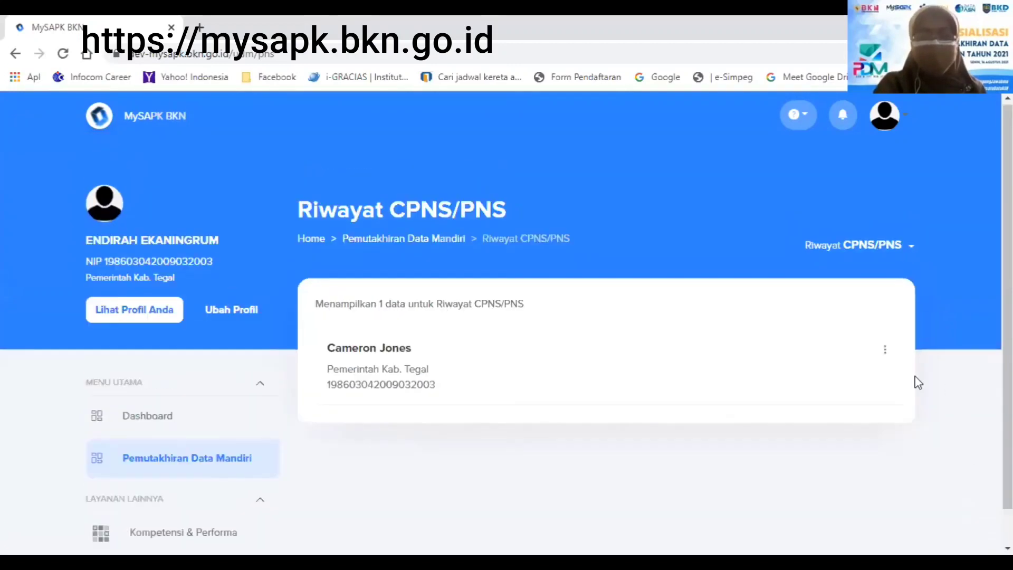
{"action": "left_click", "coordinate": [889, 358]}
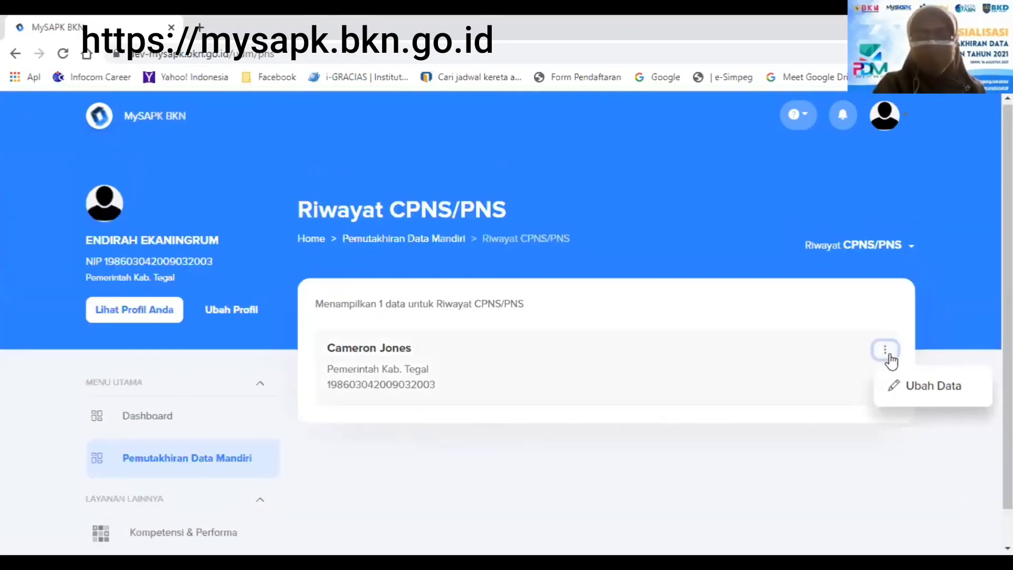
{"action": "left_click", "coordinate": [913, 385]}
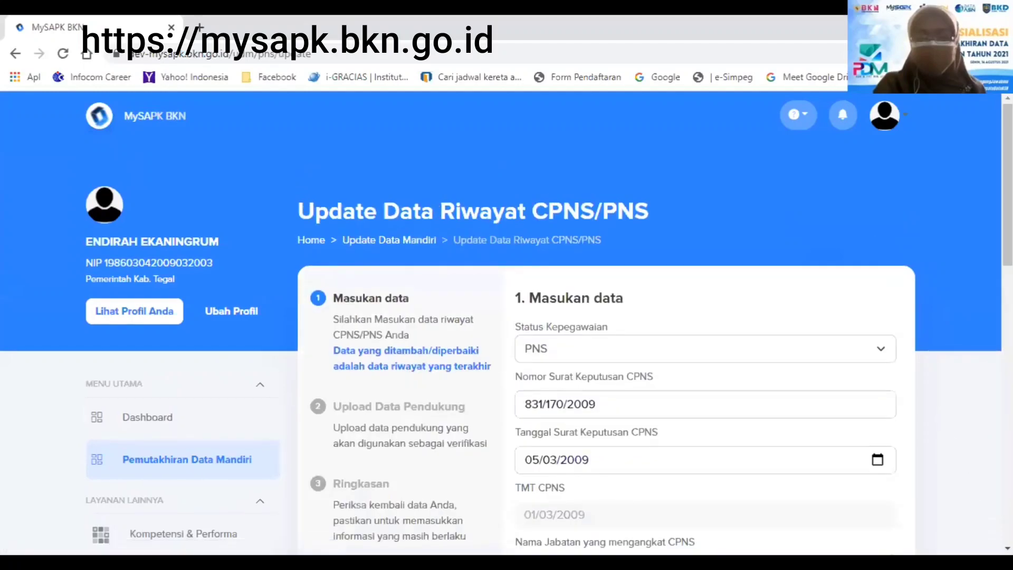
Enter Bupati as the Nama Jabatan yang mengangkat CPNS and 666 as the Nomor Surat Keputusan PNS
{"action": "scroll", "coordinate": [723, 257], "scroll_direction": "down", "scroll_amount": 2}
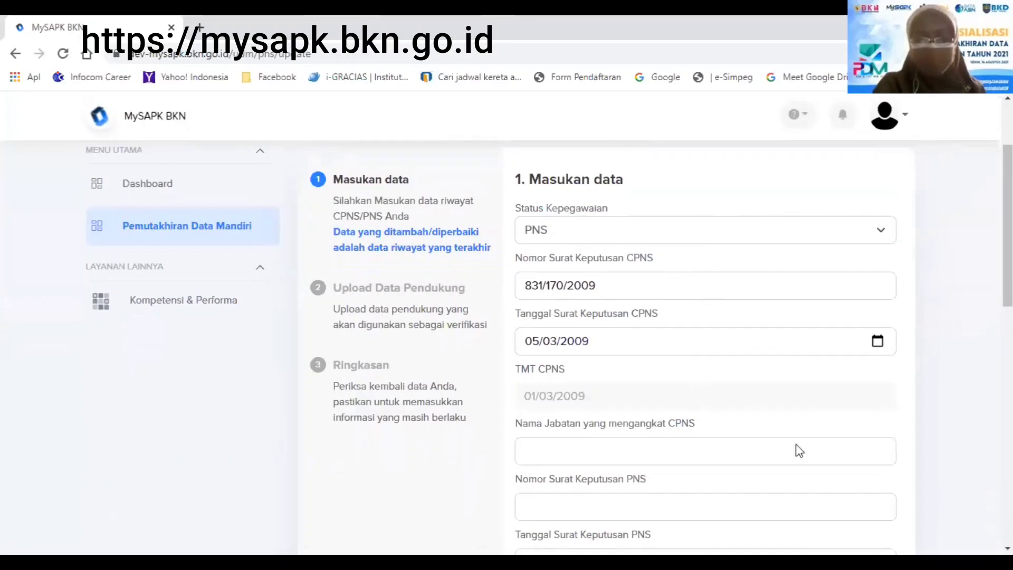
{"action": "scroll", "coordinate": [859, 445], "scroll_direction": "down", "scroll_amount": 2}
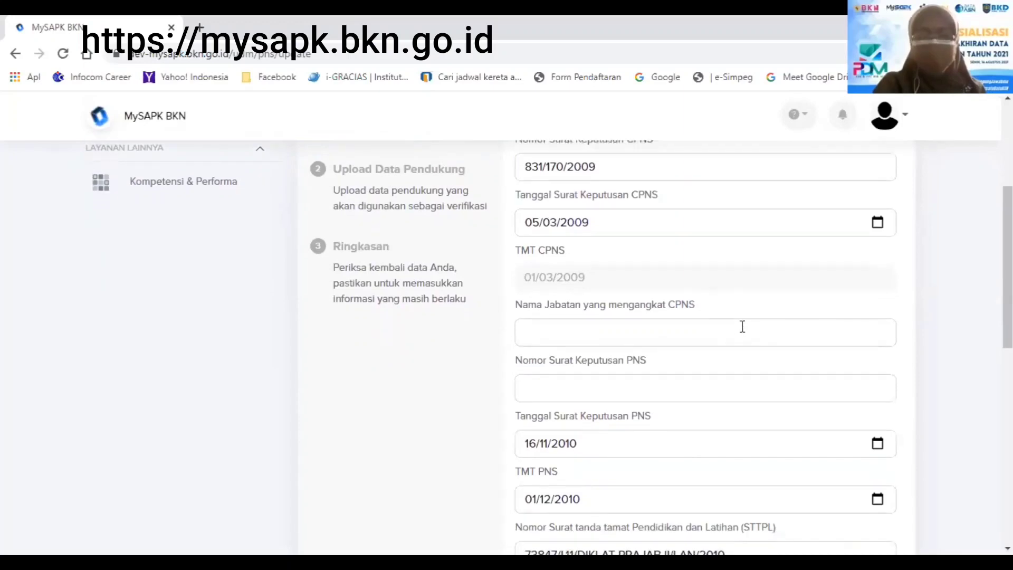
{"action": "left_click", "coordinate": [742, 326]}
{"action": "type", "text": "Bupati"}
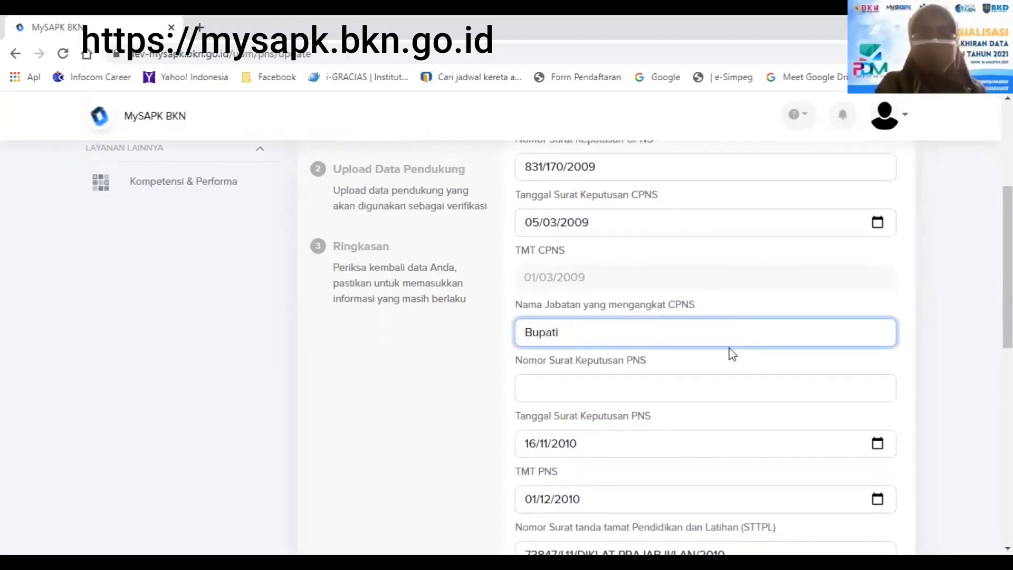
{"action": "left_click", "coordinate": [711, 398]}
{"action": "type", "text": "666"}
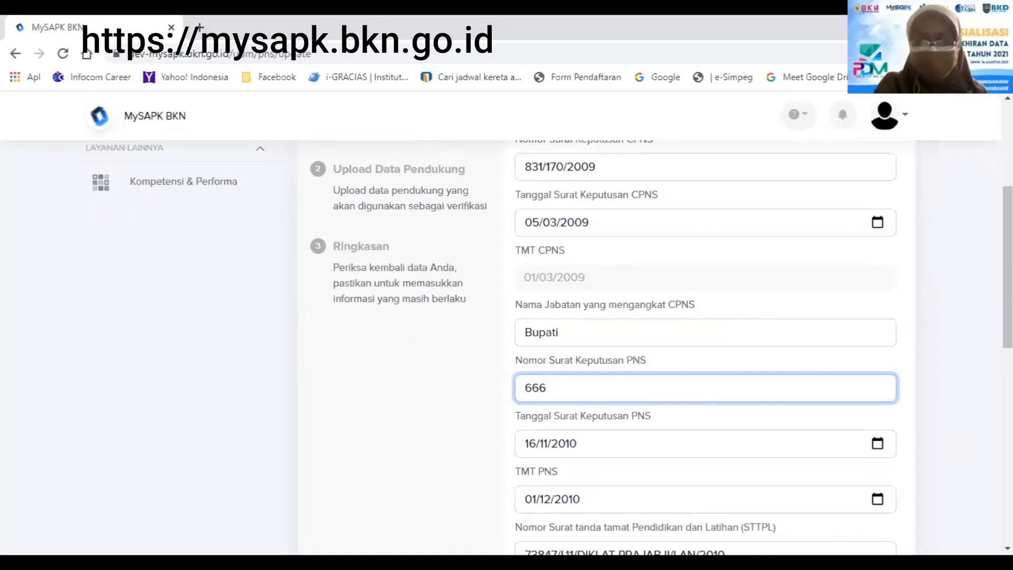
Enter 99 as the Nomor Surat Pernyataan Melaksanakan Tugas (SPMT) and proceed to the supporting document upload
{"action": "scroll", "coordinate": [549, 347], "scroll_direction": "down", "scroll_amount": 3}
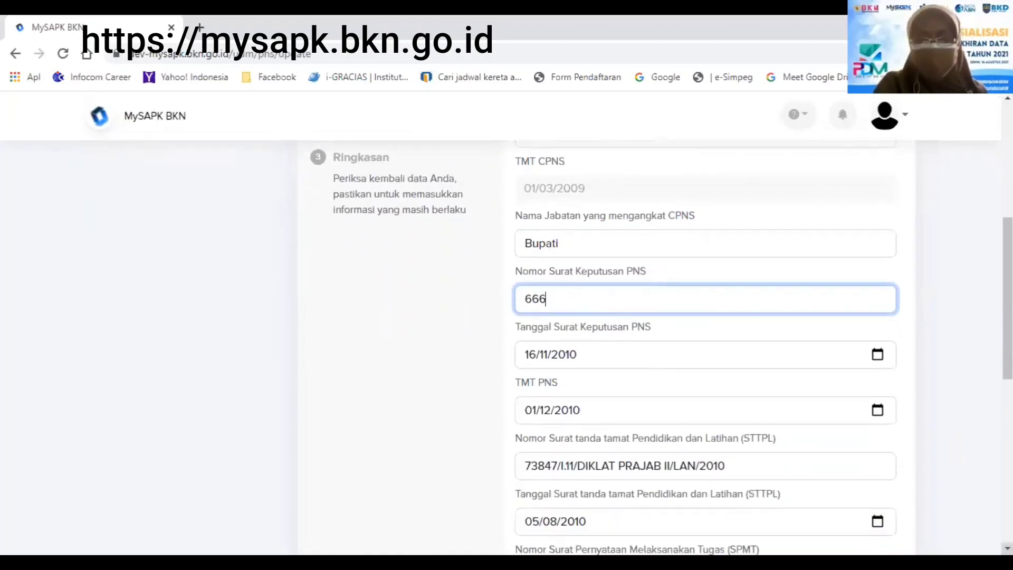
{"action": "scroll", "coordinate": [915, 493], "scroll_direction": "down", "scroll_amount": 1}
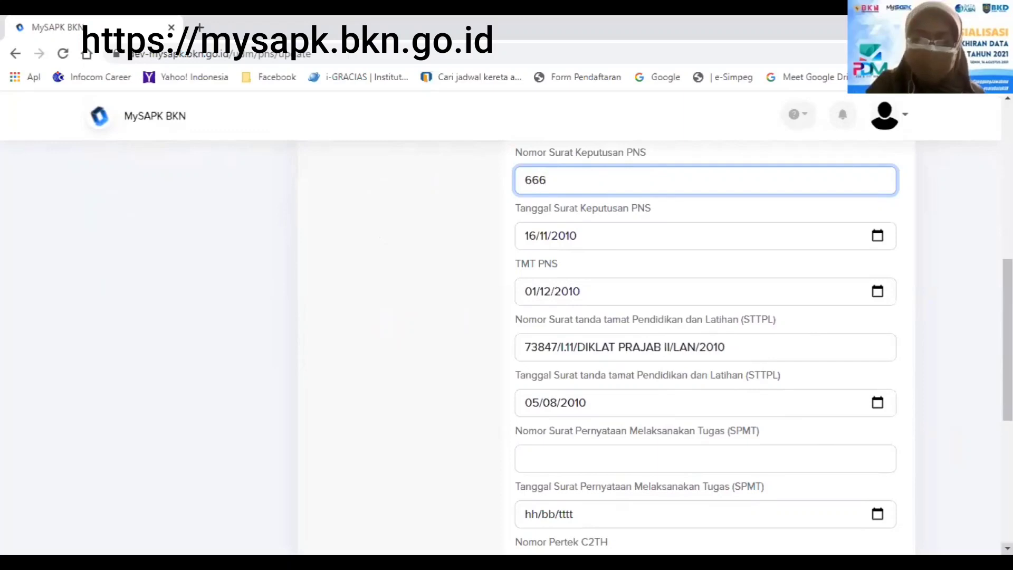
{"action": "scroll", "coordinate": [1007, 549], "scroll_direction": "down", "scroll_amount": 2}
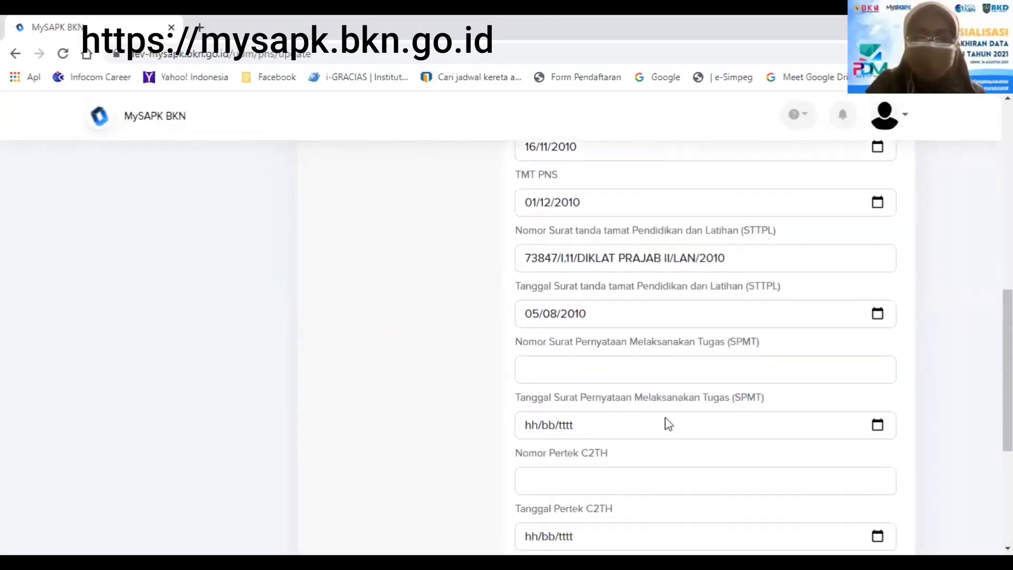
{"action": "left_click", "coordinate": [656, 368]}
{"action": "type", "text": "9"}
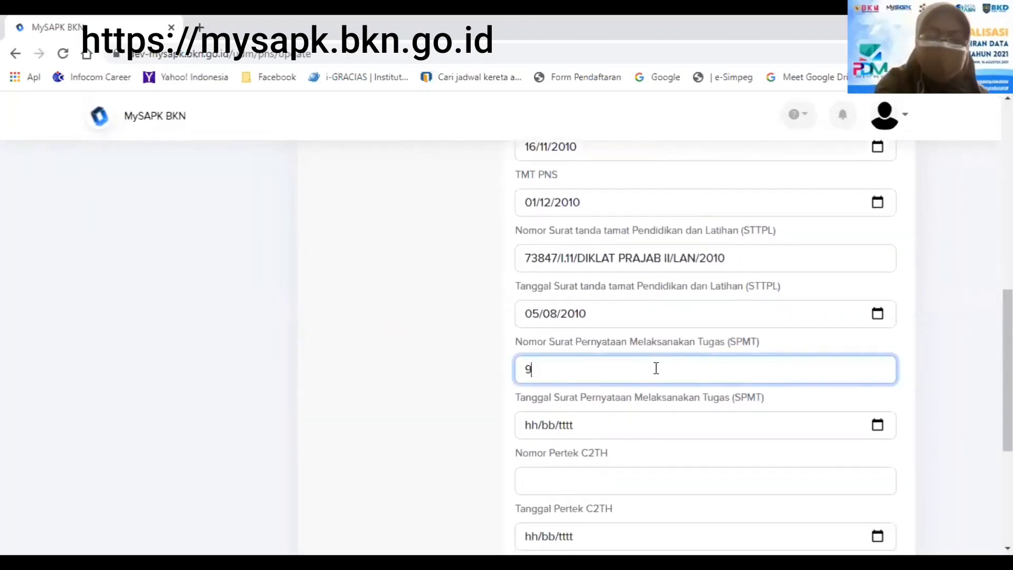
{"action": "type", "text": "9"}
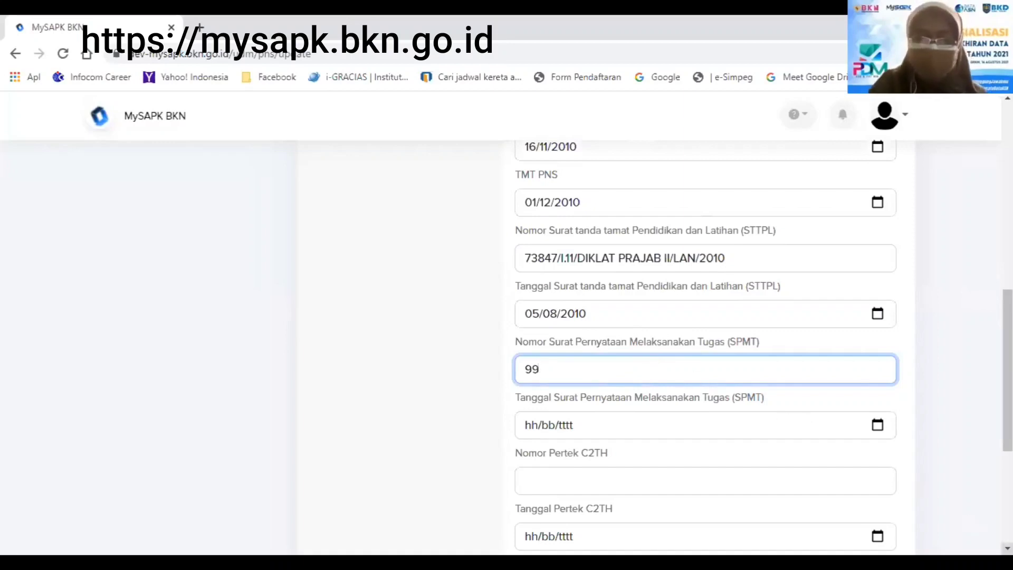
{"action": "scroll", "coordinate": [762, 347], "scroll_direction": "down", "scroll_amount": 3}
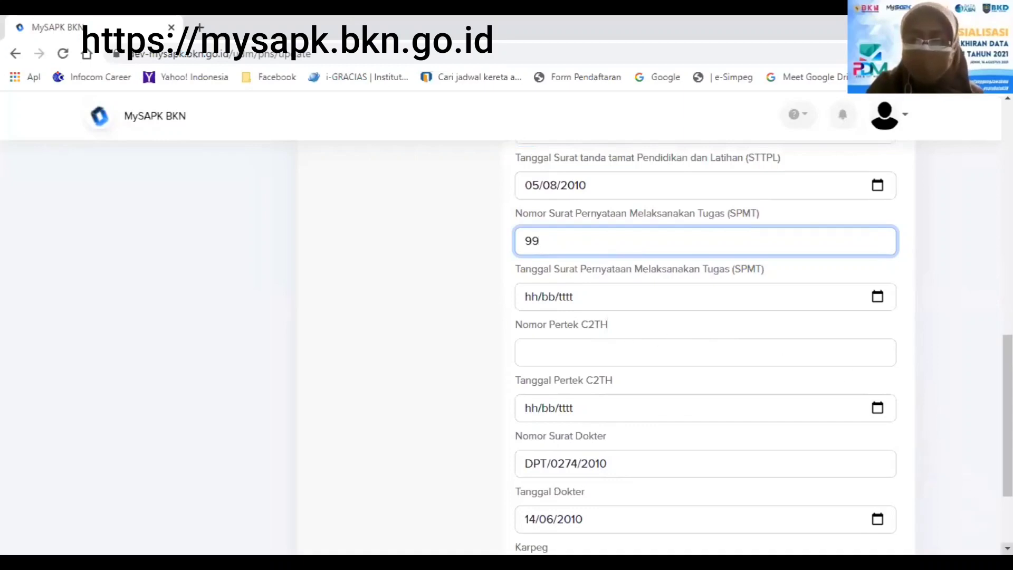
{"action": "scroll", "coordinate": [929, 490], "scroll_direction": "down", "scroll_amount": 2}
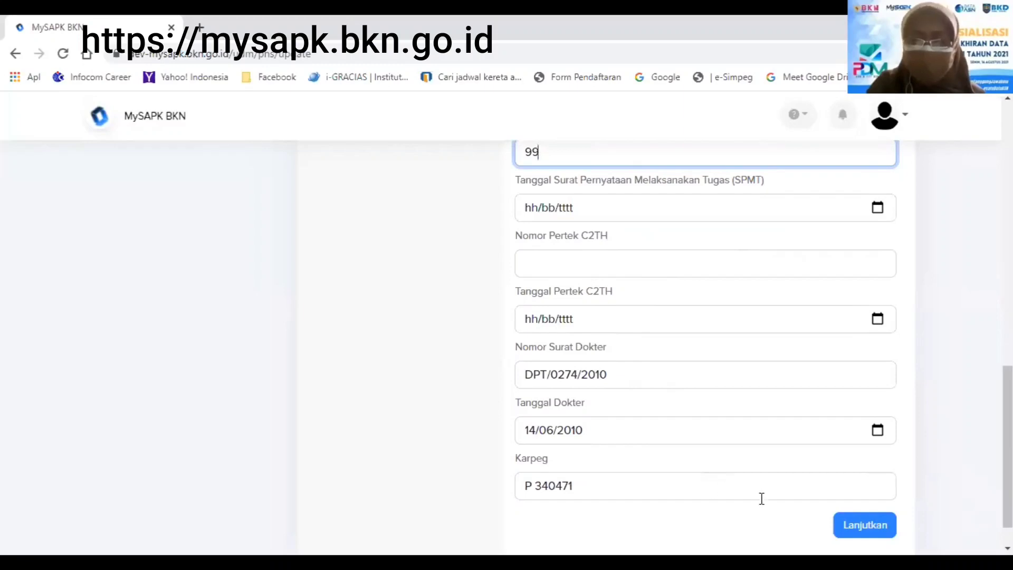
{"action": "left_click", "coordinate": [871, 532]}
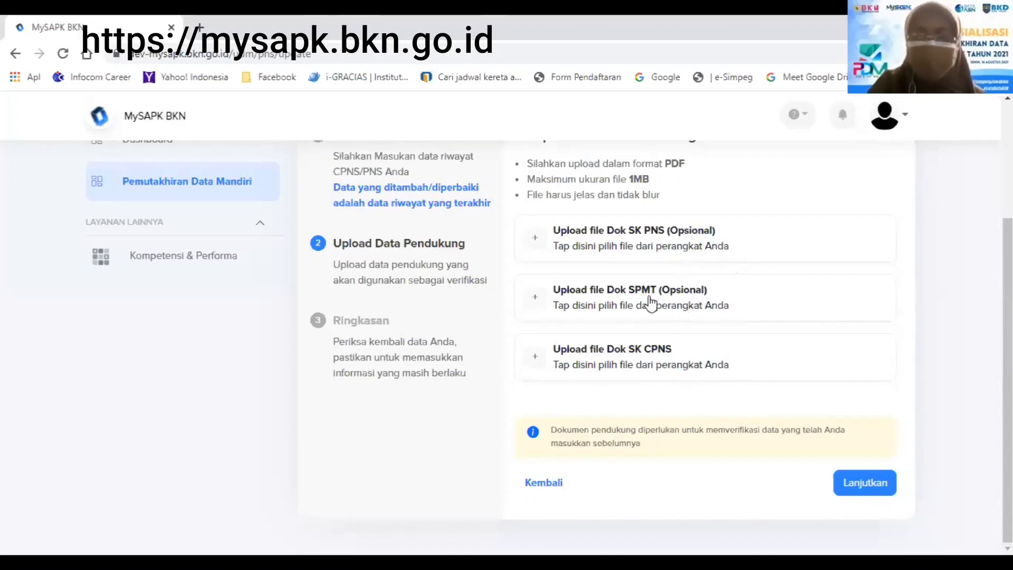
Upload the 48 KB KTP PDF as the Dok SK CPNS, checking the file sizes against the 1 MB limit
{"action": "left_click", "coordinate": [627, 370]}
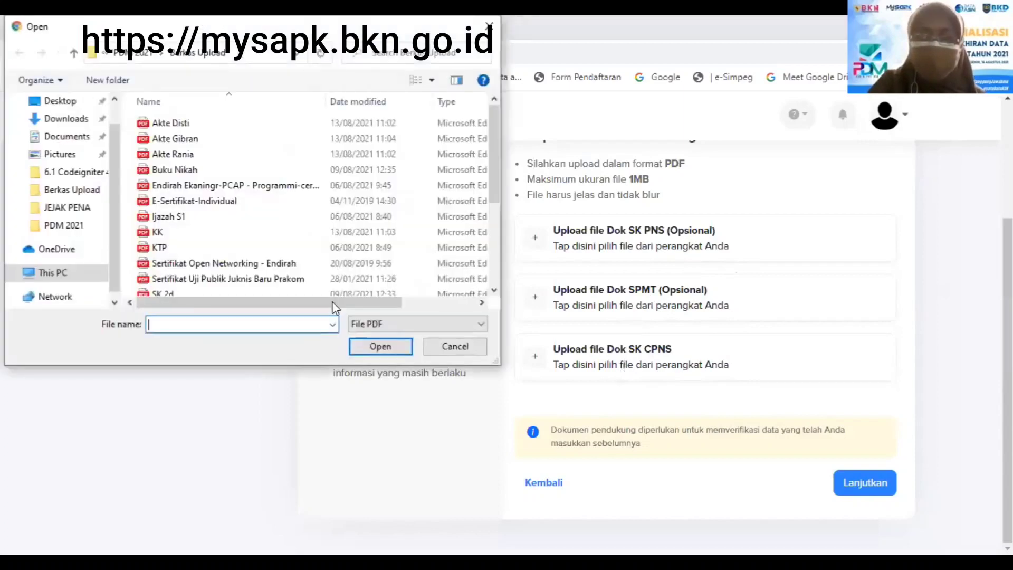
{"action": "left_click", "coordinate": [456, 301]}
{"action": "left_click", "coordinate": [458, 245]}
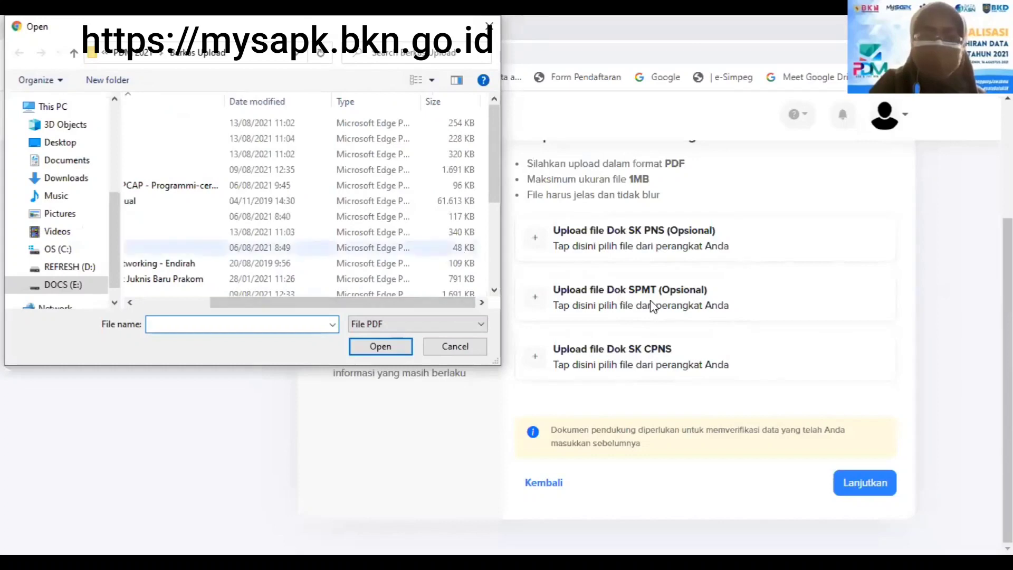
{"action": "left_click", "coordinate": [380, 347]}
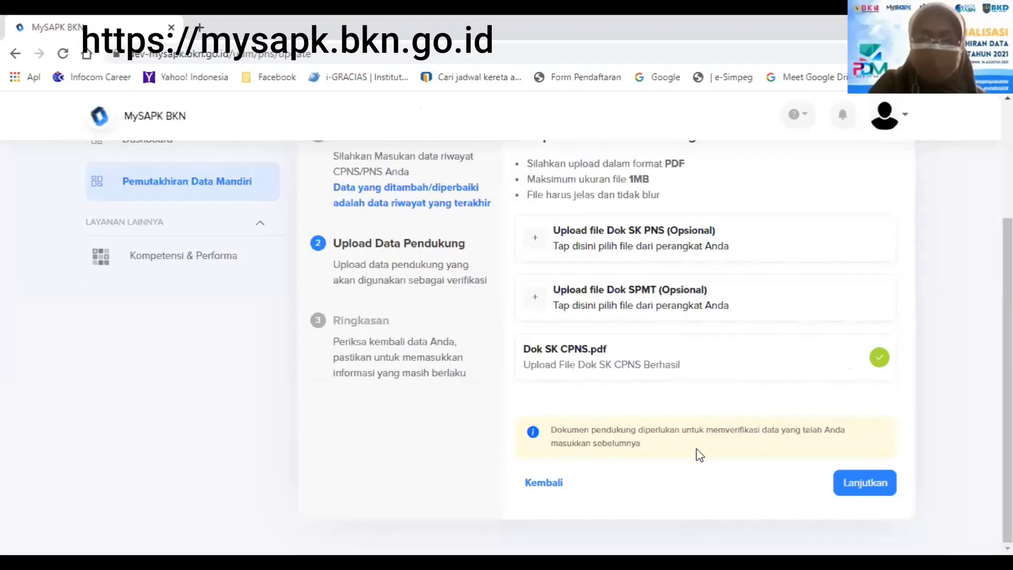
Review the CPNS/PNS summary, declare the entered data correct, submit the update and return to the category overview
{"action": "left_click", "coordinate": [861, 481]}
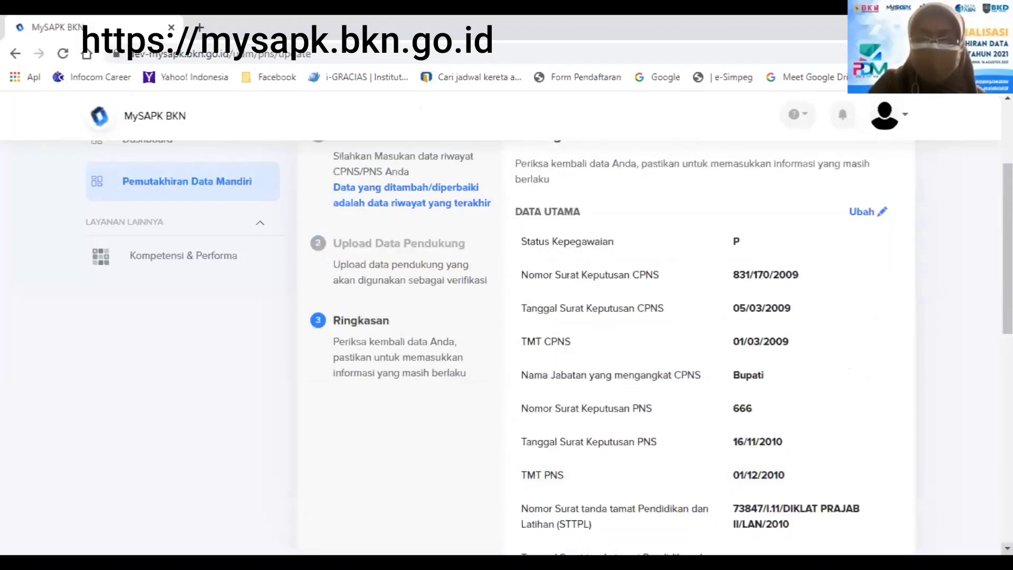
{"action": "scroll", "coordinate": [548, 349], "scroll_direction": "down", "scroll_amount": 1}
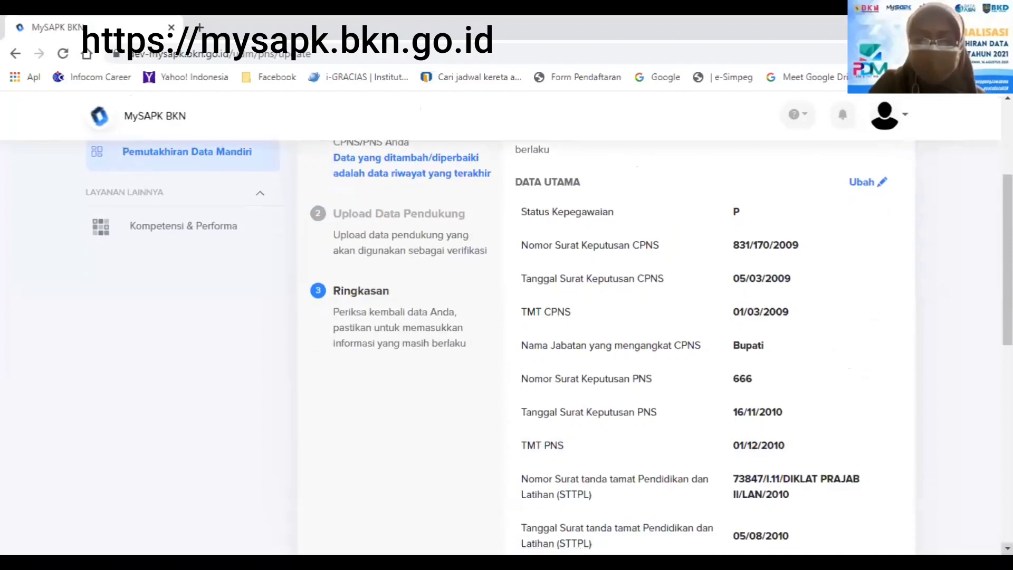
{"action": "scroll", "coordinate": [548, 348], "scroll_direction": "down", "scroll_amount": 3}
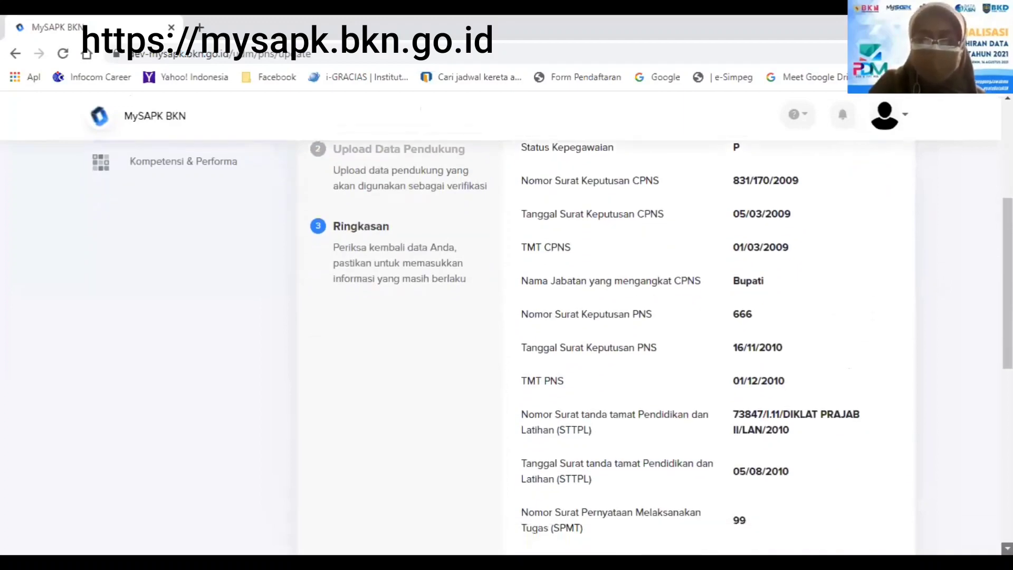
{"action": "scroll", "coordinate": [766, 498], "scroll_direction": "down", "scroll_amount": 5}
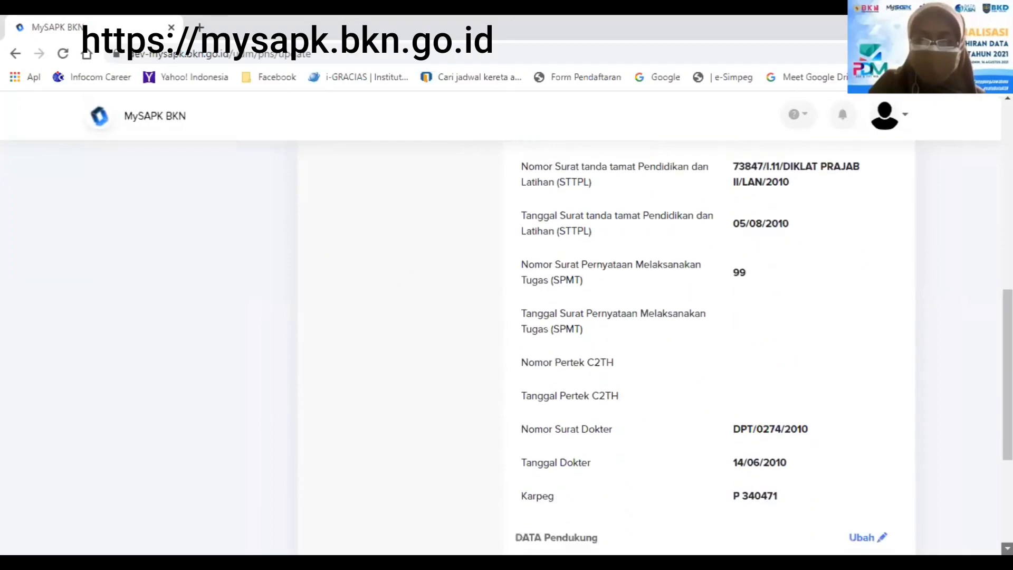
{"action": "scroll", "coordinate": [686, 475], "scroll_direction": "down", "scroll_amount": 2}
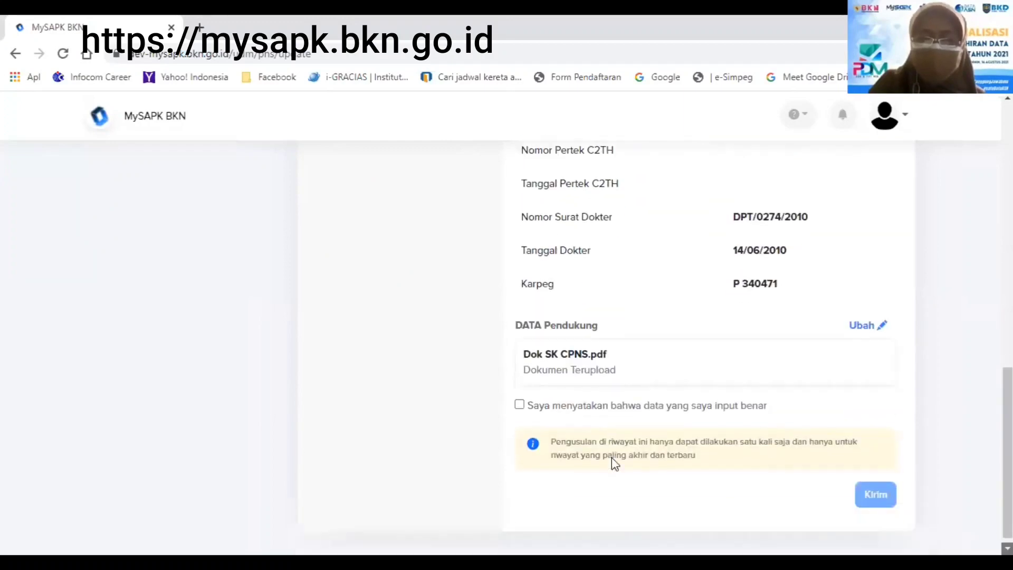
{"action": "left_click", "coordinate": [519, 396]}
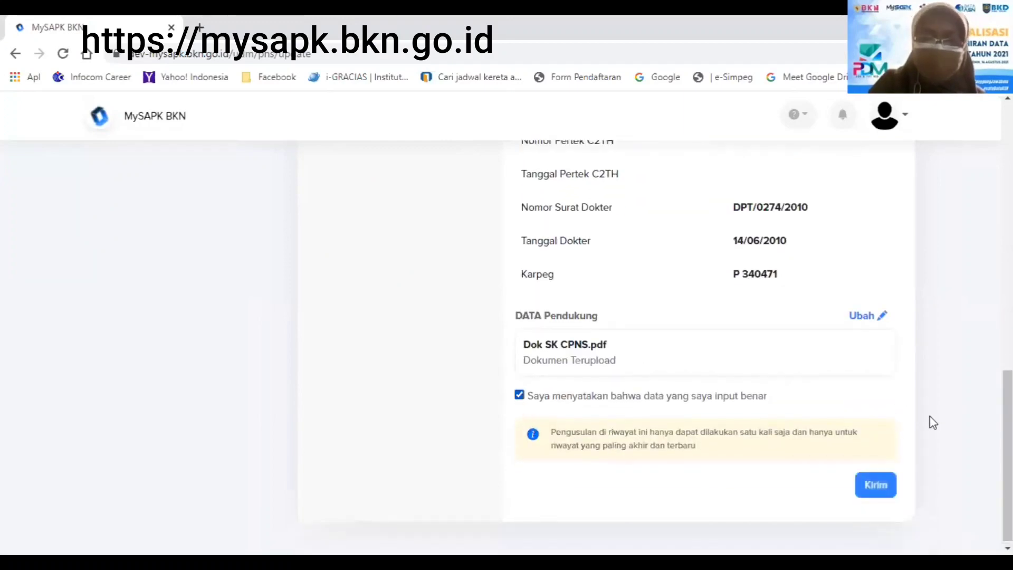
{"action": "left_click", "coordinate": [879, 490]}
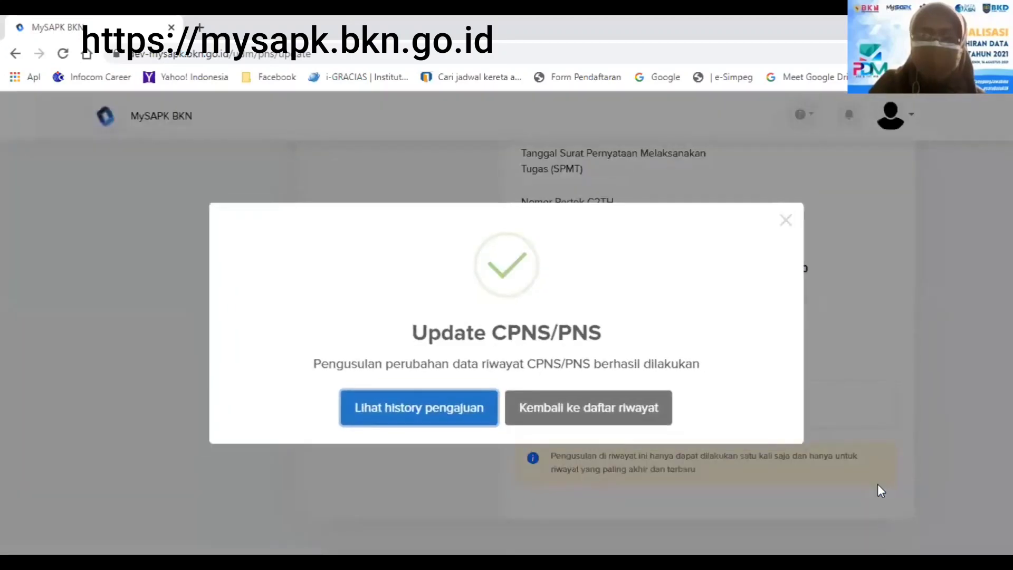
{"action": "left_click", "coordinate": [610, 417]}
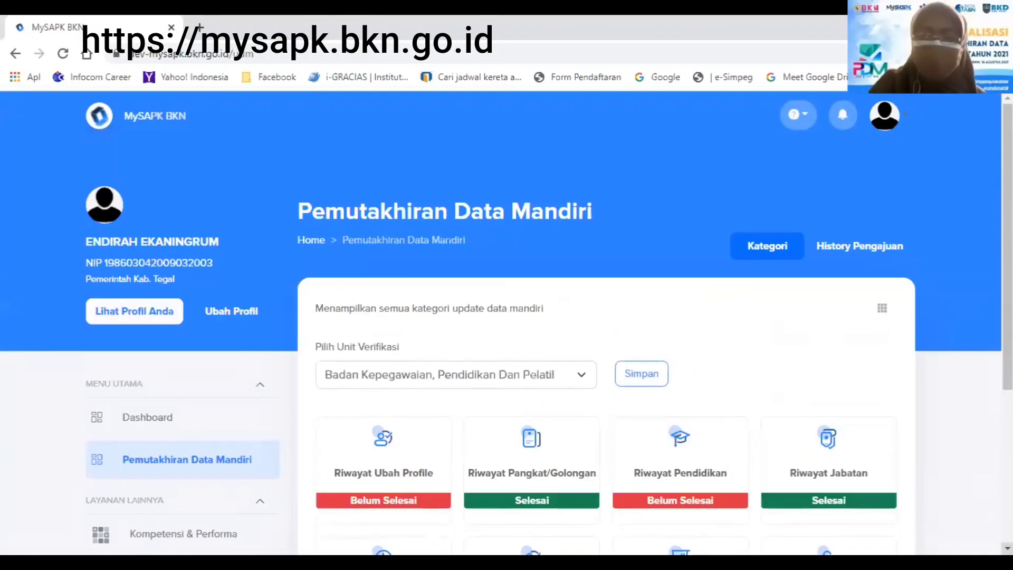
Open Riwayat Diklat/Kursus, view the Jenis Diklat choices in a new entry, and return to the category overview without saving
{"action": "scroll", "coordinate": [506, 327], "scroll_direction": "down", "scroll_amount": 1}
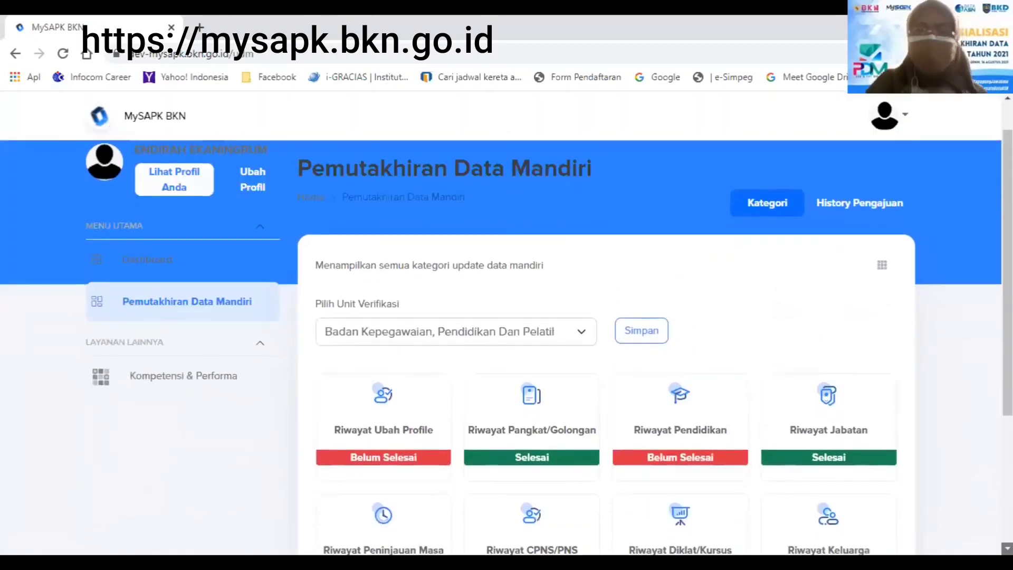
{"action": "scroll", "coordinate": [864, 517], "scroll_direction": "down", "scroll_amount": 2}
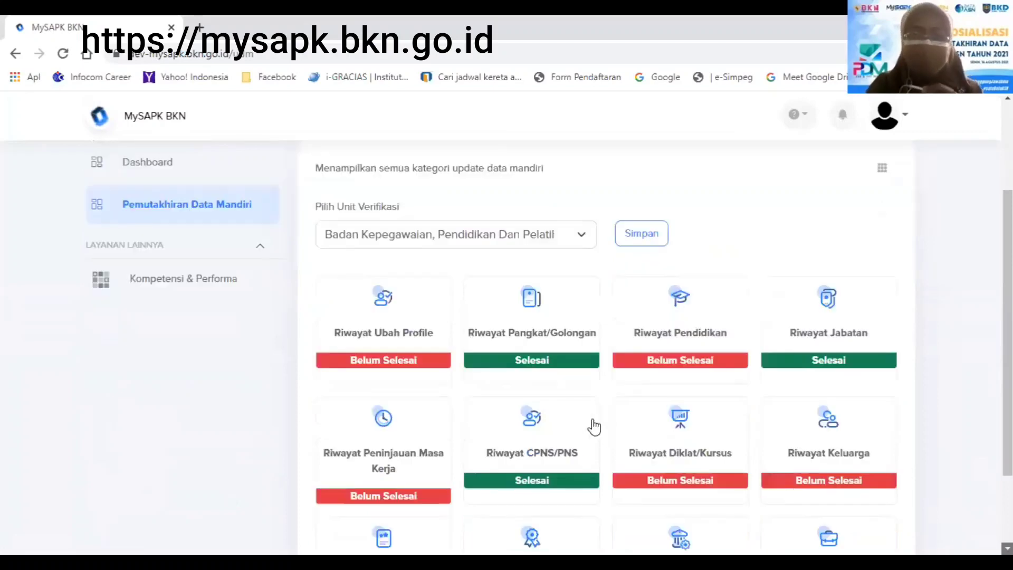
{"action": "scroll", "coordinate": [594, 426], "scroll_direction": "down", "scroll_amount": 2}
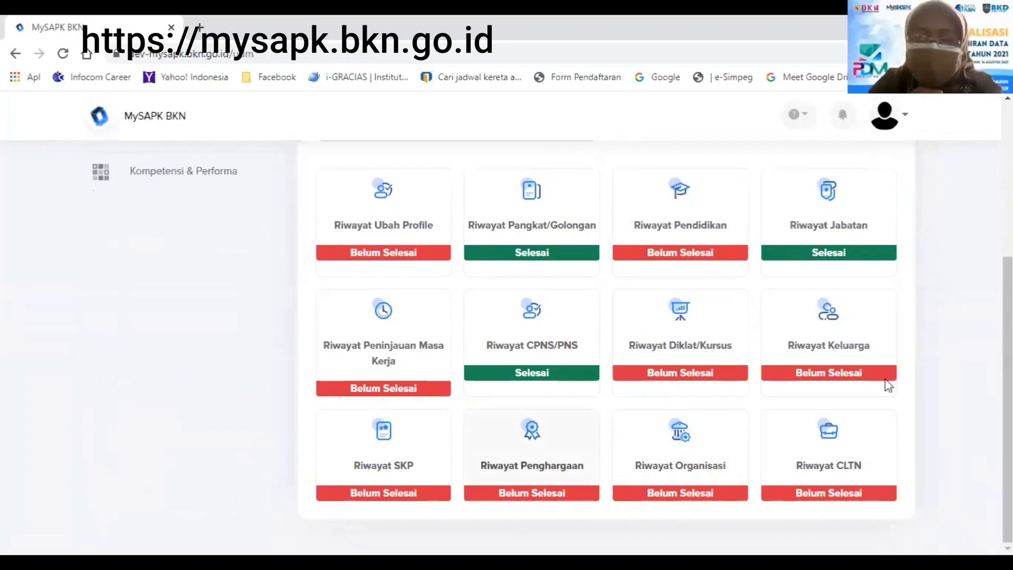
{"action": "left_click", "coordinate": [680, 338]}
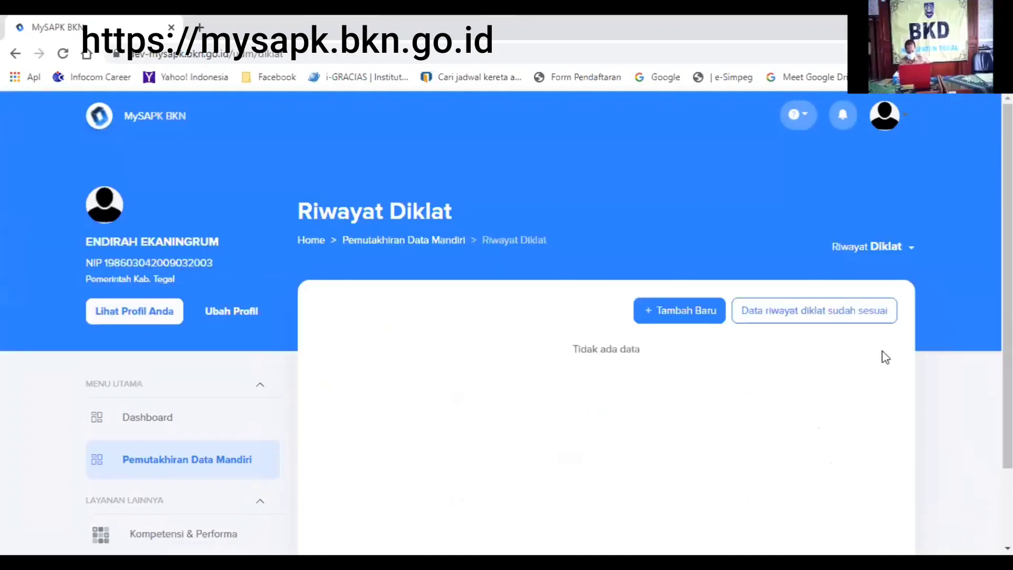
{"action": "scroll", "coordinate": [865, 361], "scroll_direction": "down", "scroll_amount": 1}
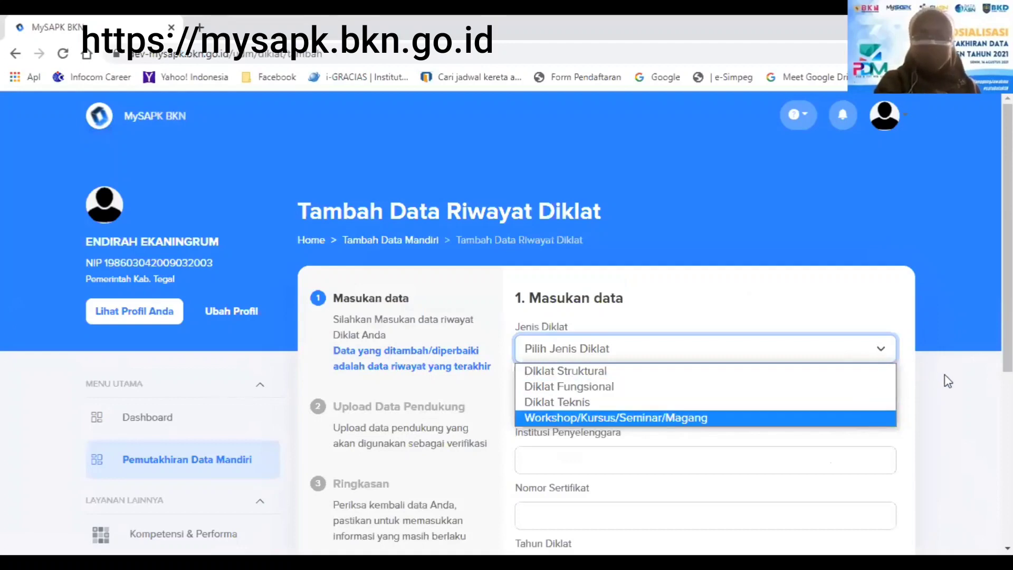
{"action": "left_click", "coordinate": [219, 468]}
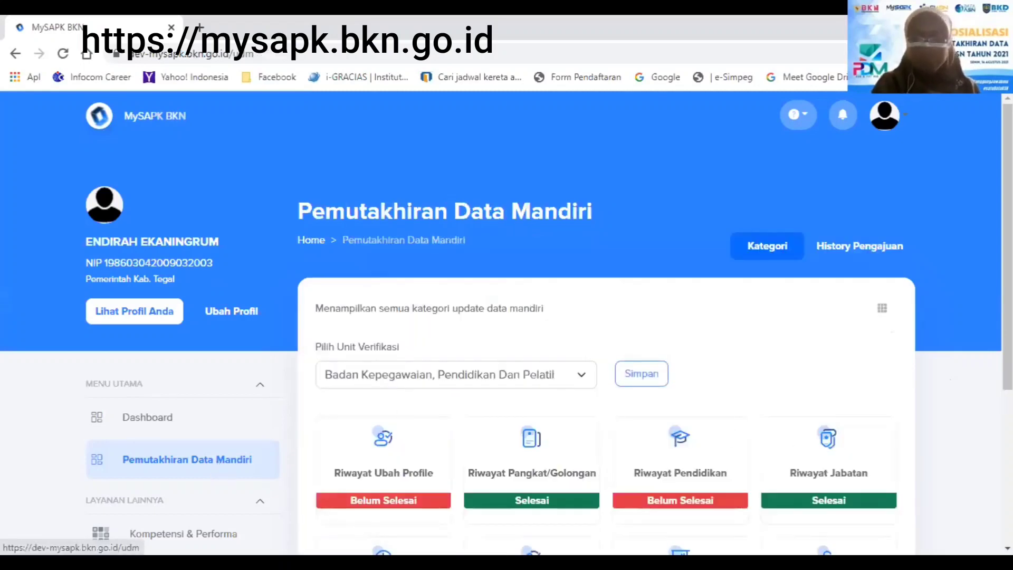
Open the Riwayat Keluarga category and start a new Orang Tua record
{"action": "scroll", "coordinate": [805, 417], "scroll_direction": "down", "scroll_amount": 3}
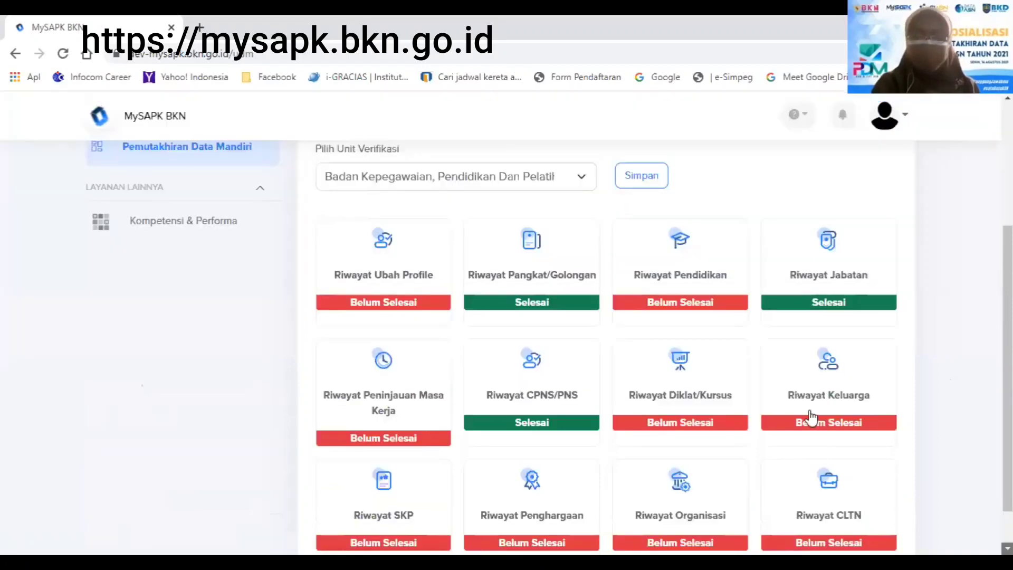
{"action": "scroll", "coordinate": [807, 380], "scroll_direction": "down", "scroll_amount": 3}
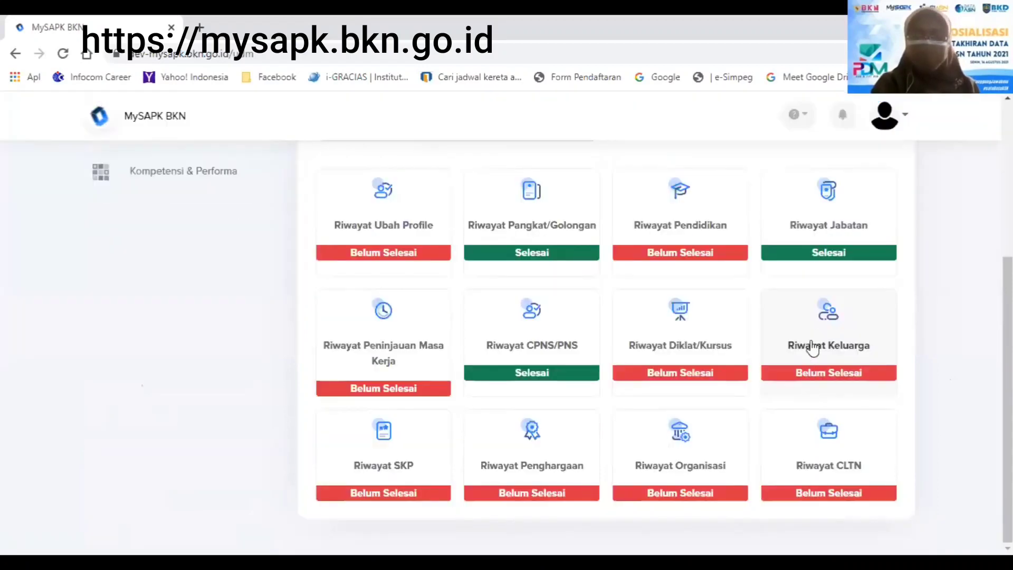
{"action": "left_click", "coordinate": [824, 314]}
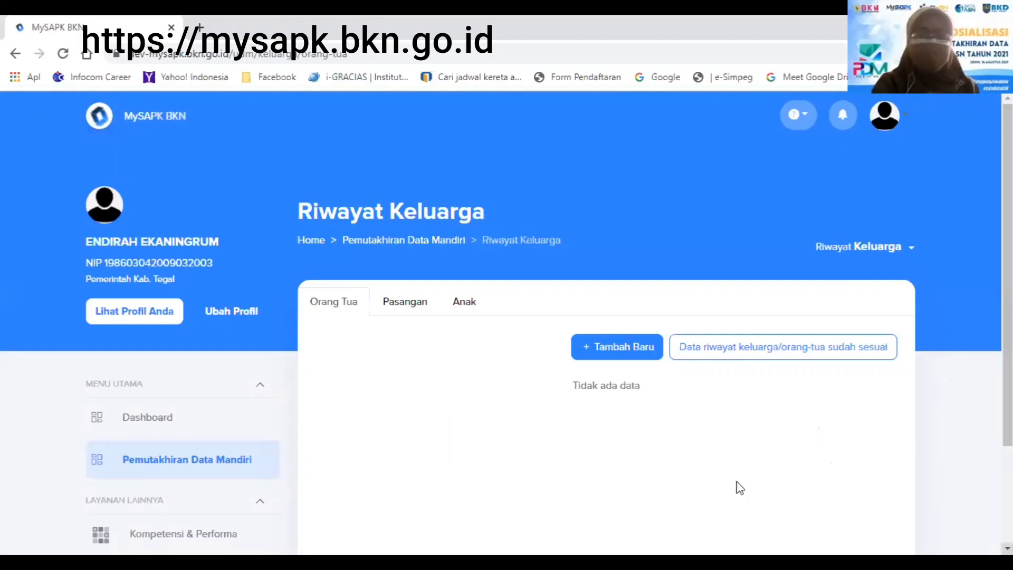
{"action": "scroll", "coordinate": [739, 487], "scroll_direction": "down", "scroll_amount": 1}
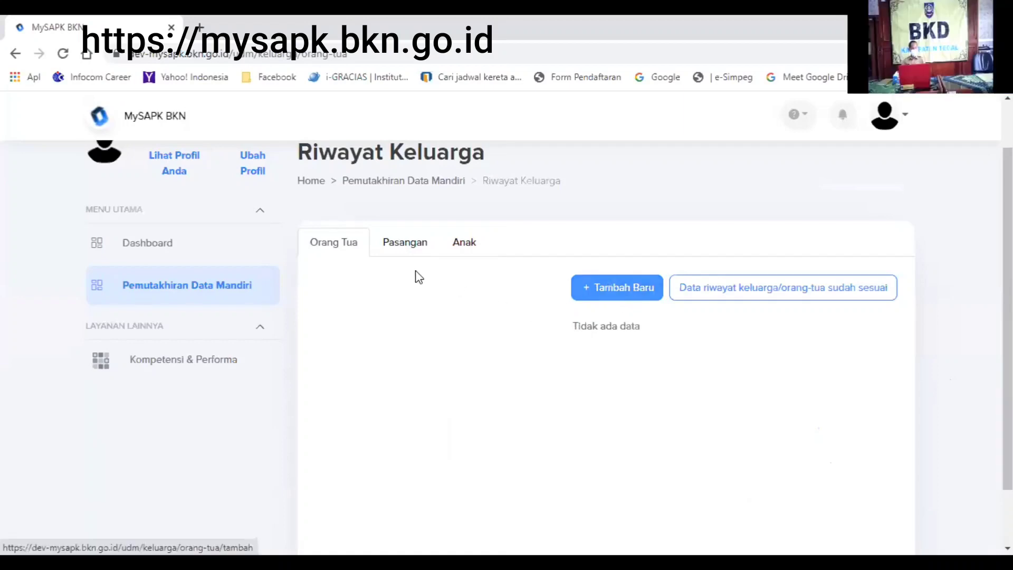
{"action": "left_click", "coordinate": [621, 286]}
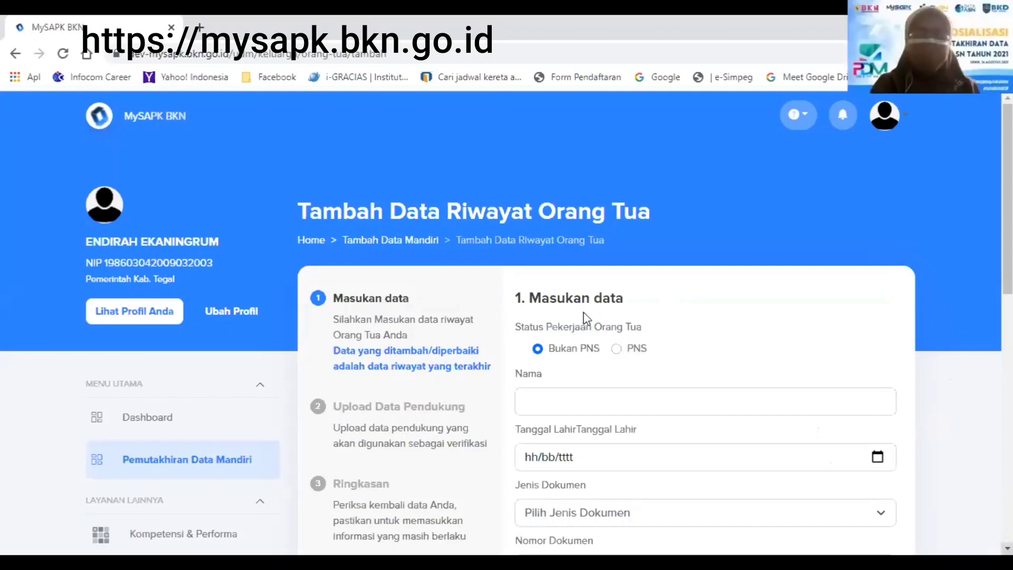
Examine the Orang Tua form from Status Pekerjaan to Status Pernikahan, including the Jenis Dokumen choices, and return to the family list without saving
{"action": "scroll", "coordinate": [565, 259], "scroll_direction": "down", "scroll_amount": 1}
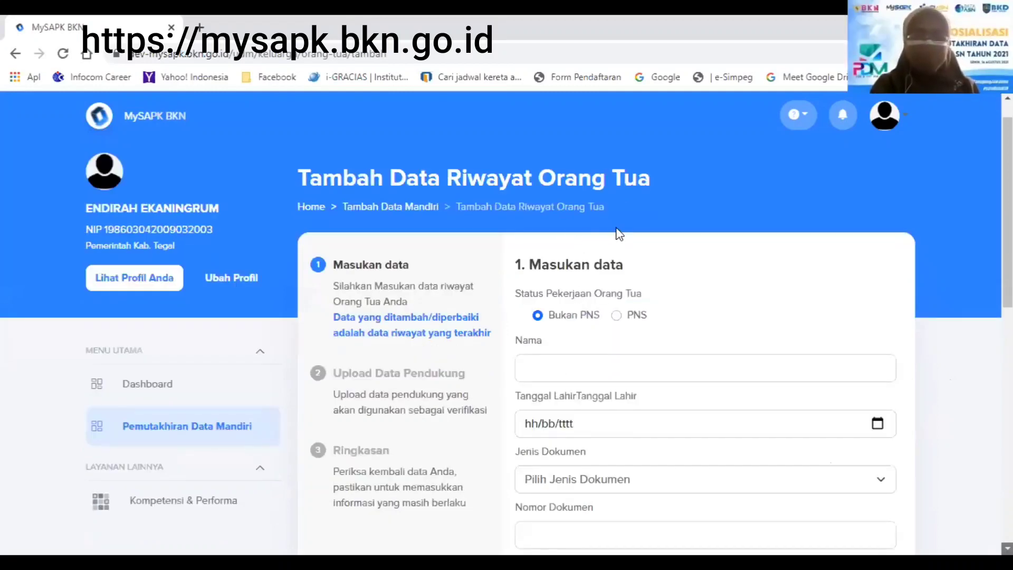
{"action": "scroll", "coordinate": [624, 240], "scroll_direction": "down", "scroll_amount": 2}
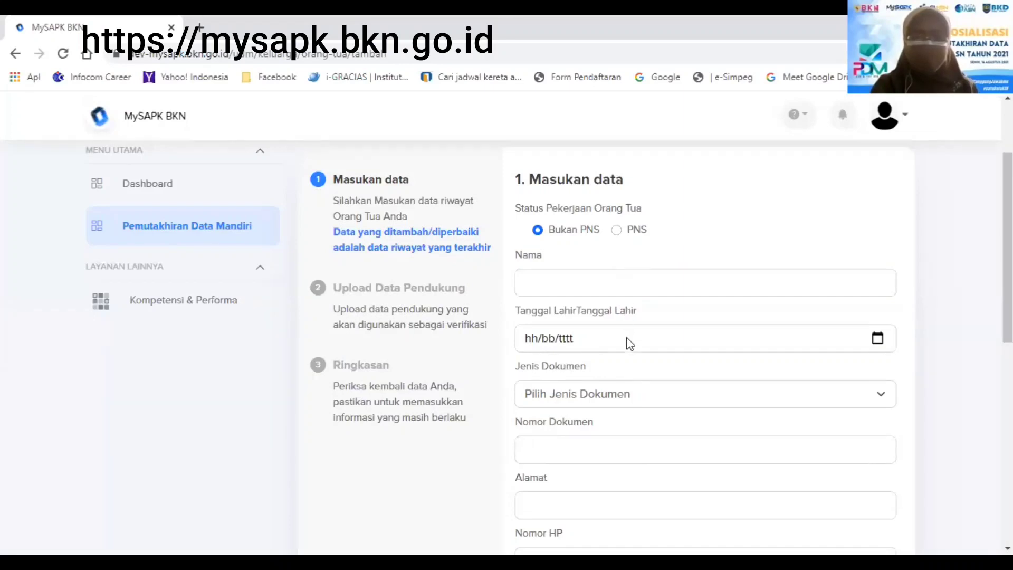
{"action": "left_click", "coordinate": [640, 403]}
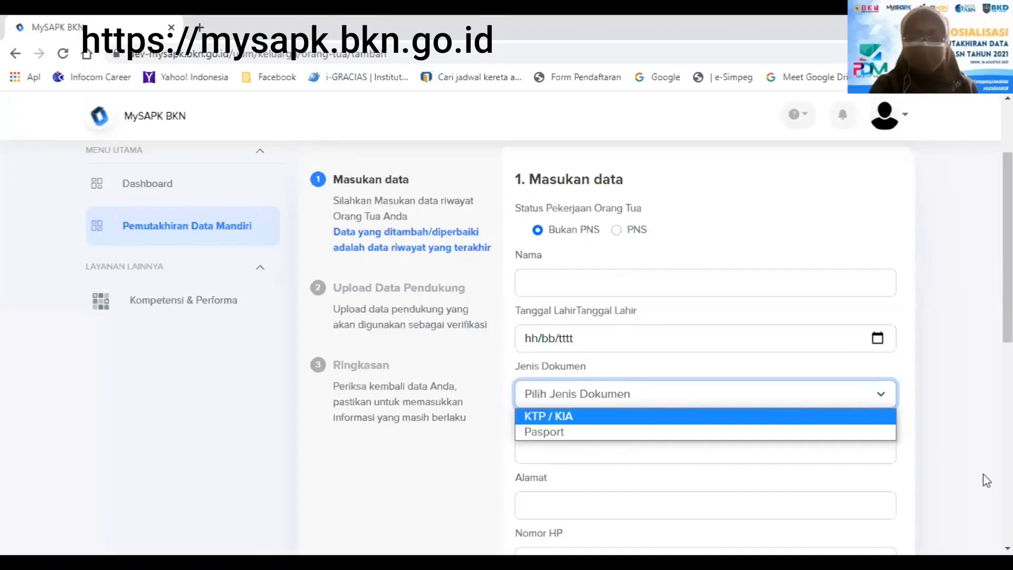
{"action": "scroll", "coordinate": [705, 338], "scroll_direction": "down", "scroll_amount": 1}
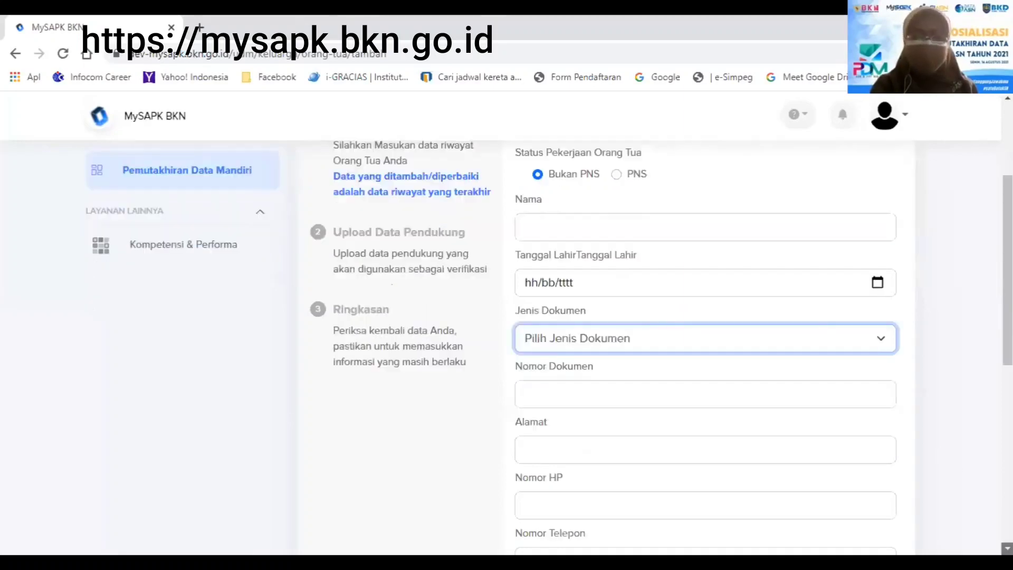
{"action": "scroll", "coordinate": [705, 338], "scroll_direction": "down", "scroll_amount": 3}
{"action": "scroll", "coordinate": [907, 521], "scroll_direction": "down", "scroll_amount": 5}
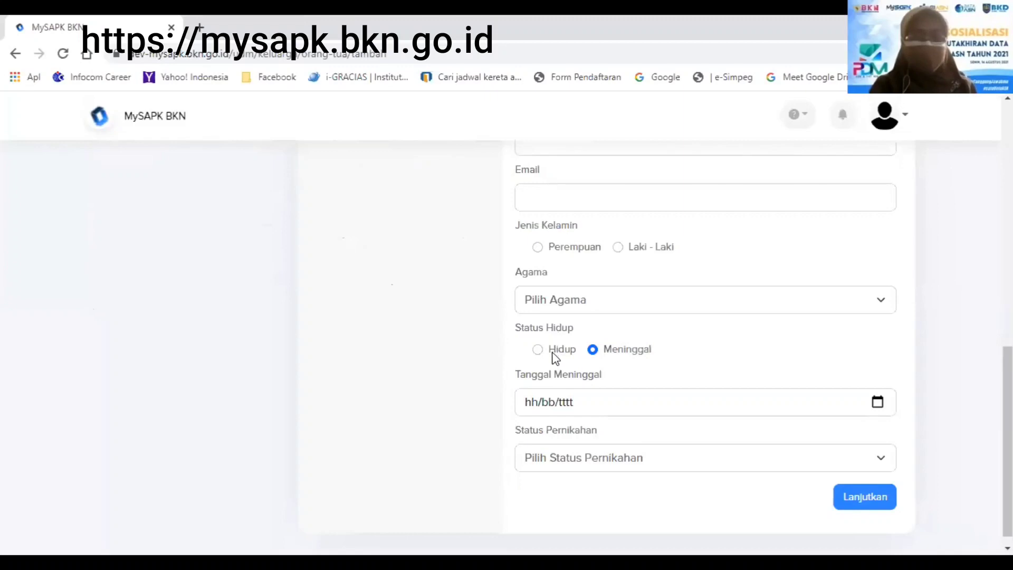
{"action": "scroll", "coordinate": [553, 358], "scroll_direction": "up", "scroll_amount": 1}
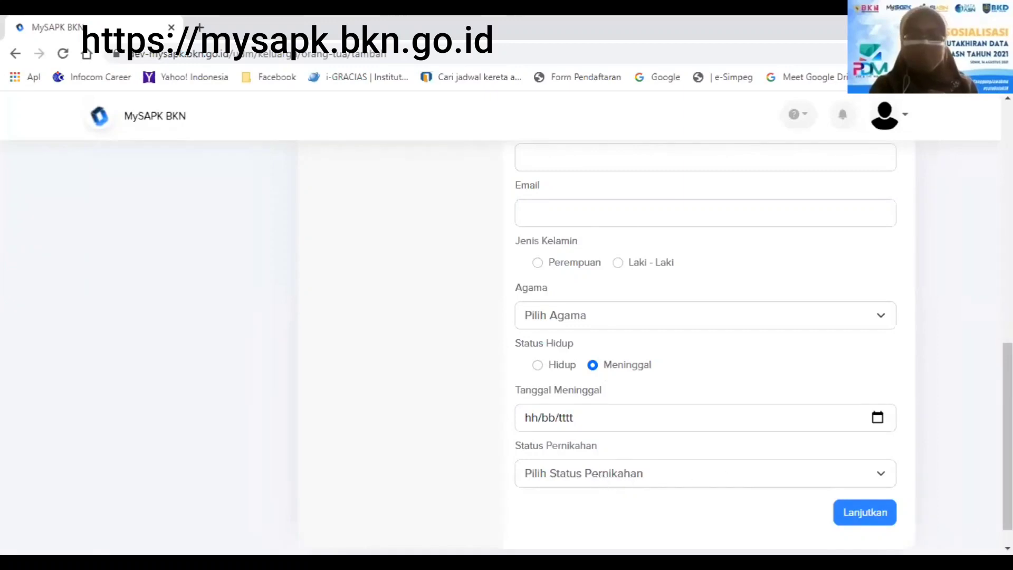
{"action": "scroll", "coordinate": [681, 325], "scroll_direction": "up", "scroll_amount": 1}
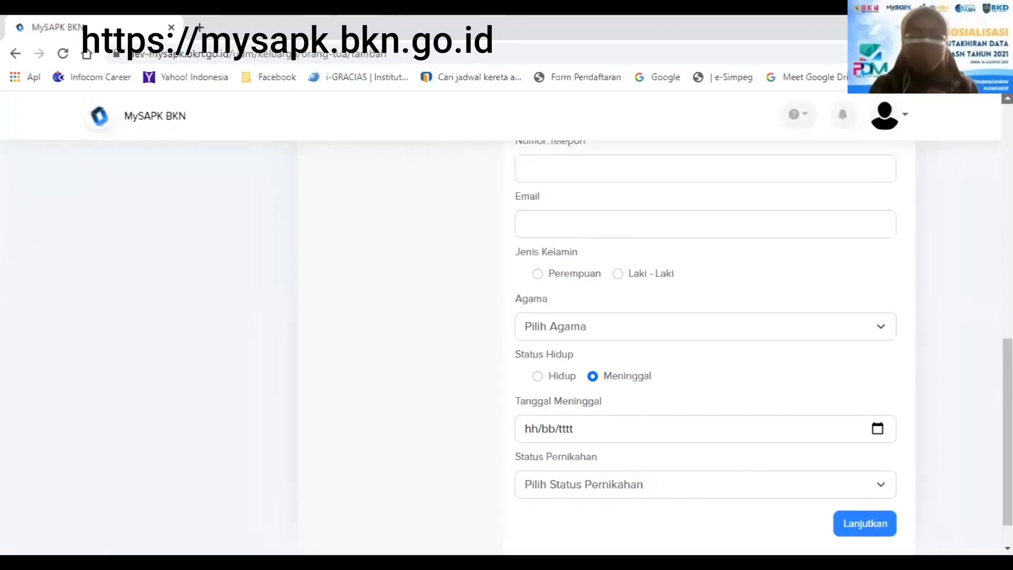
{"action": "scroll", "coordinate": [681, 324], "scroll_direction": "up", "scroll_amount": 6}
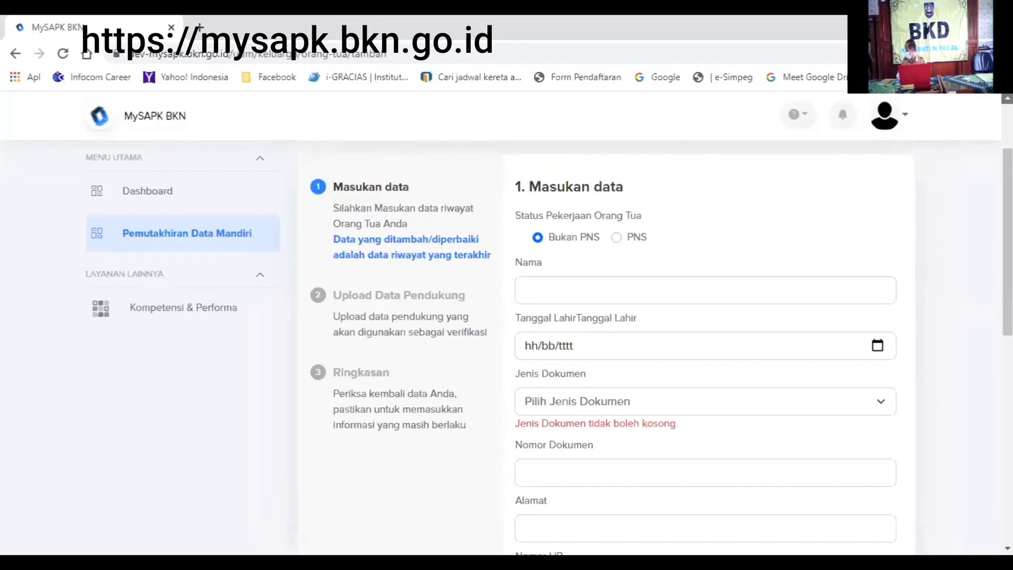
{"action": "scroll", "coordinate": [891, 118], "scroll_direction": "up", "scroll_amount": 2}
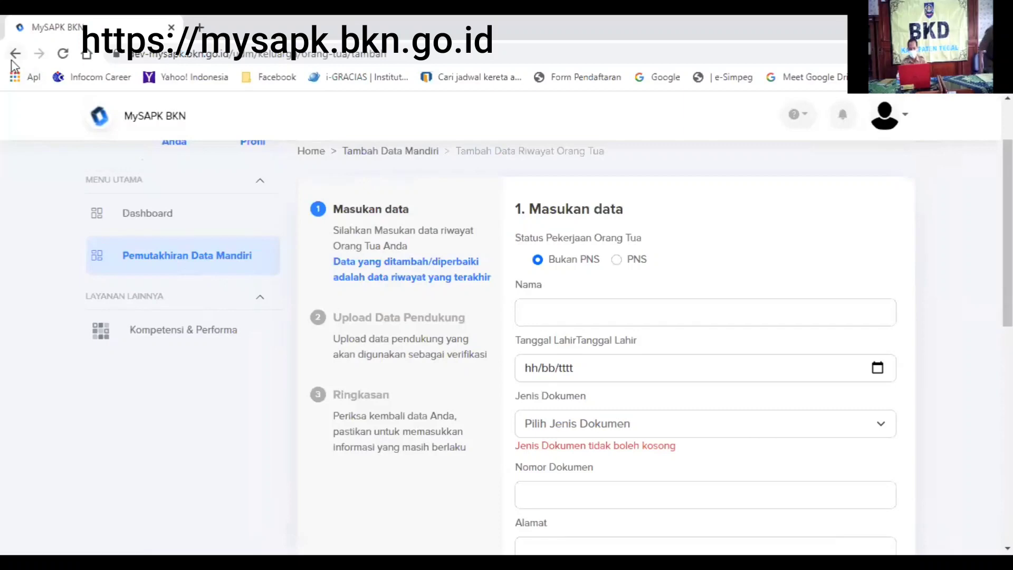
{"action": "key", "text": "alt+Left"}
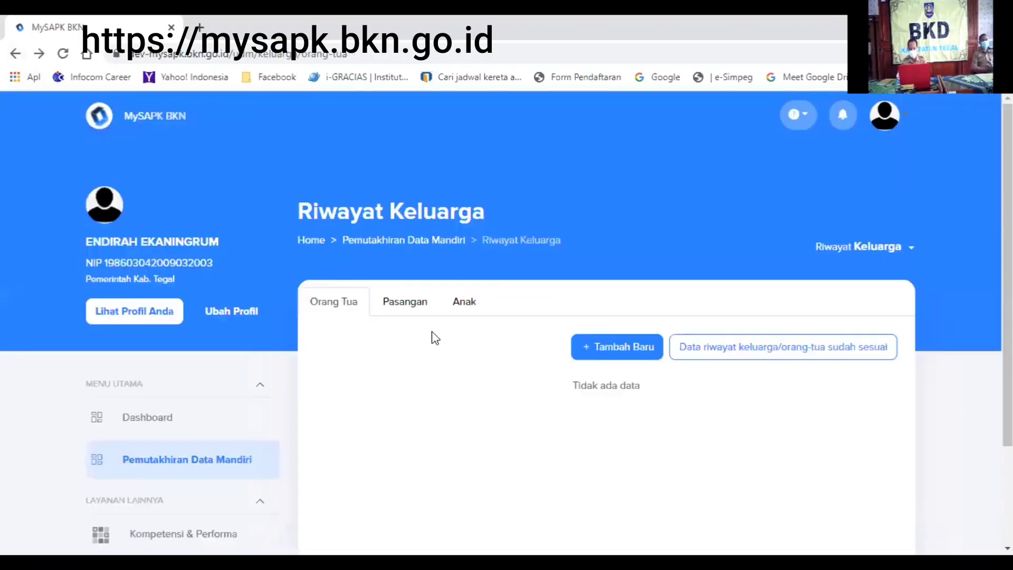
Check the existing Pasangan and Anak records in Riwayat Keluarga
{"action": "left_click", "coordinate": [403, 306]}
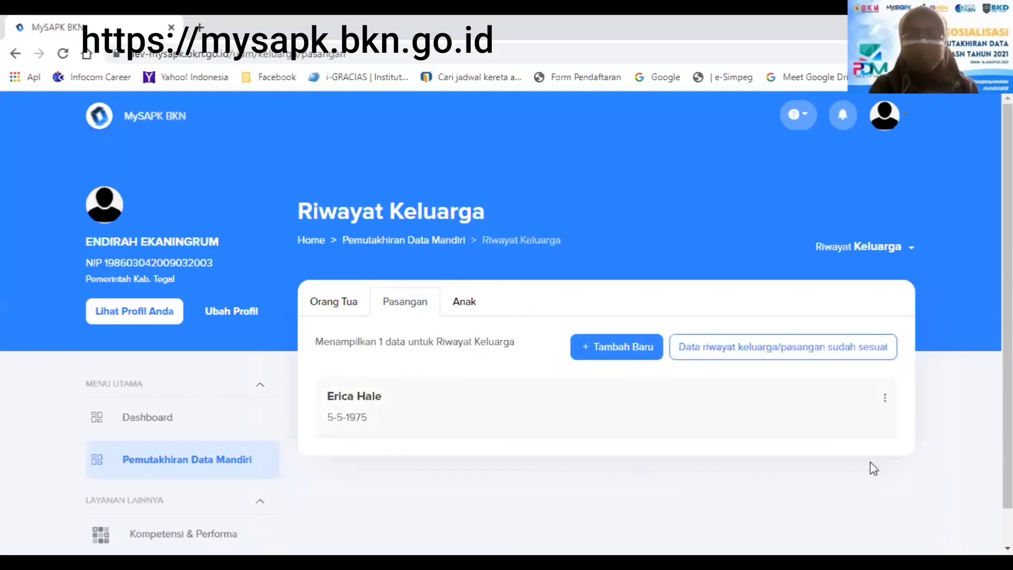
{"action": "left_click", "coordinate": [463, 305]}
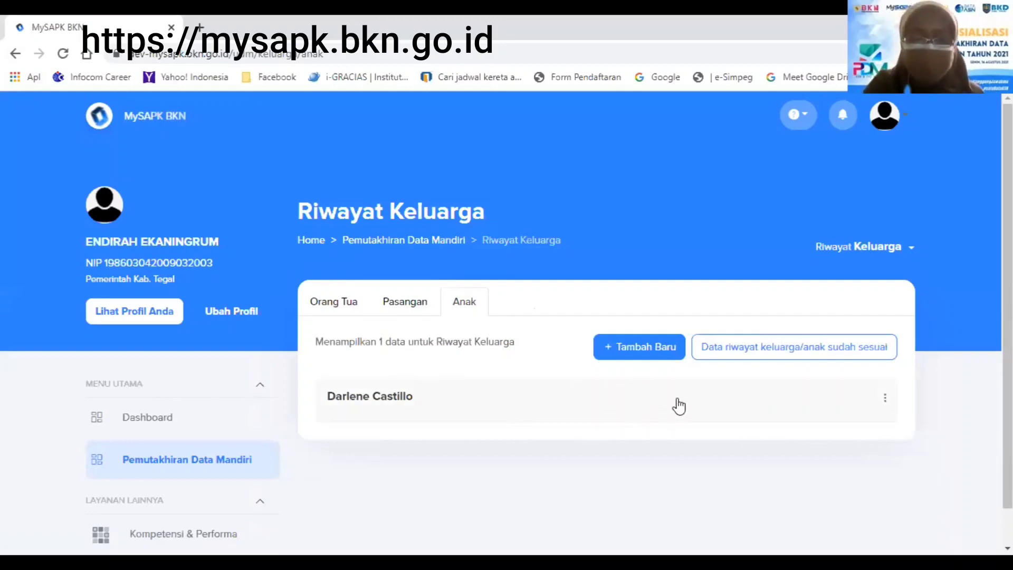
{"action": "left_click", "coordinate": [393, 304]}
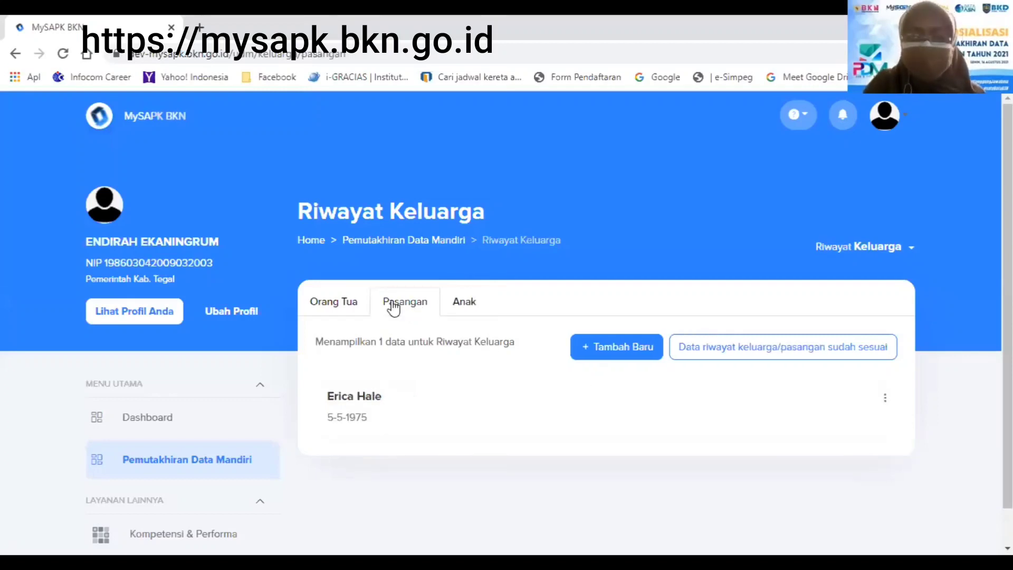
{"action": "left_click", "coordinate": [474, 303]}
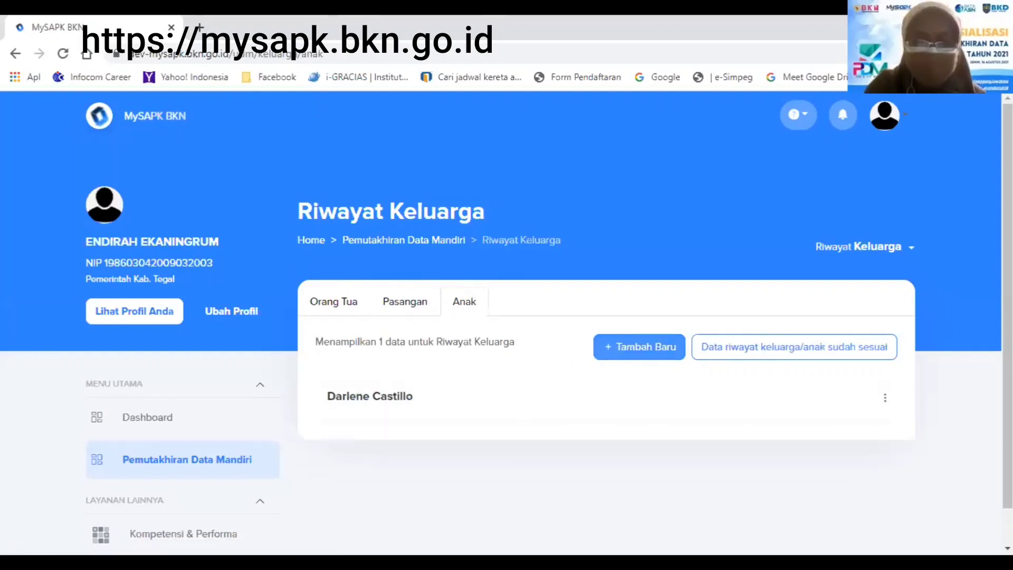
View the Orang Tua and Status Anak choices in a new Anak record, and return to the category overview without saving
{"action": "left_click", "coordinate": [639, 347]}
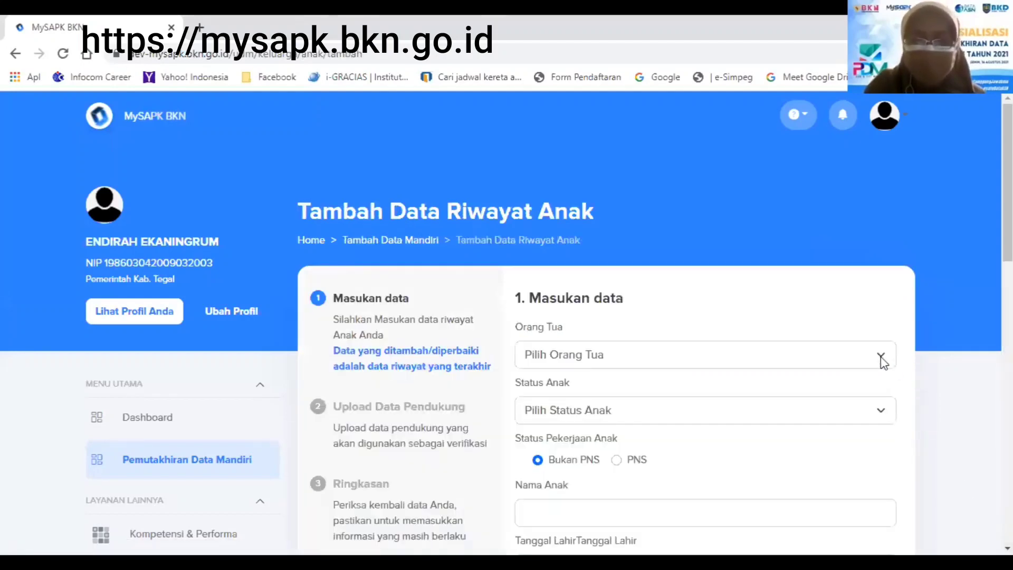
{"action": "left_click", "coordinate": [883, 361]}
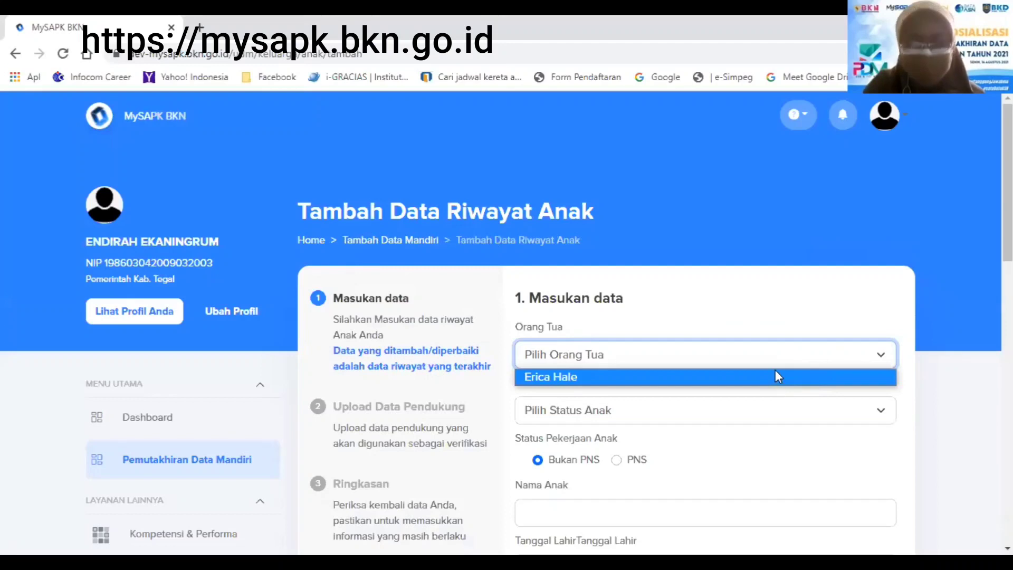
{"action": "left_click", "coordinate": [881, 410]}
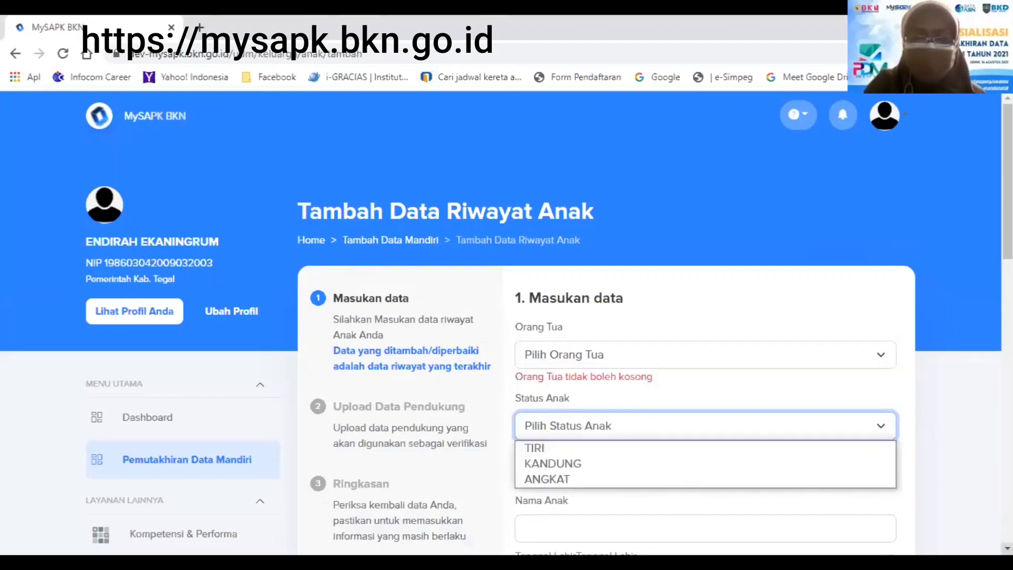
{"action": "scroll", "coordinate": [654, 316], "scroll_direction": "down", "scroll_amount": 2}
{"action": "scroll", "coordinate": [955, 411], "scroll_direction": "down", "scroll_amount": 1}
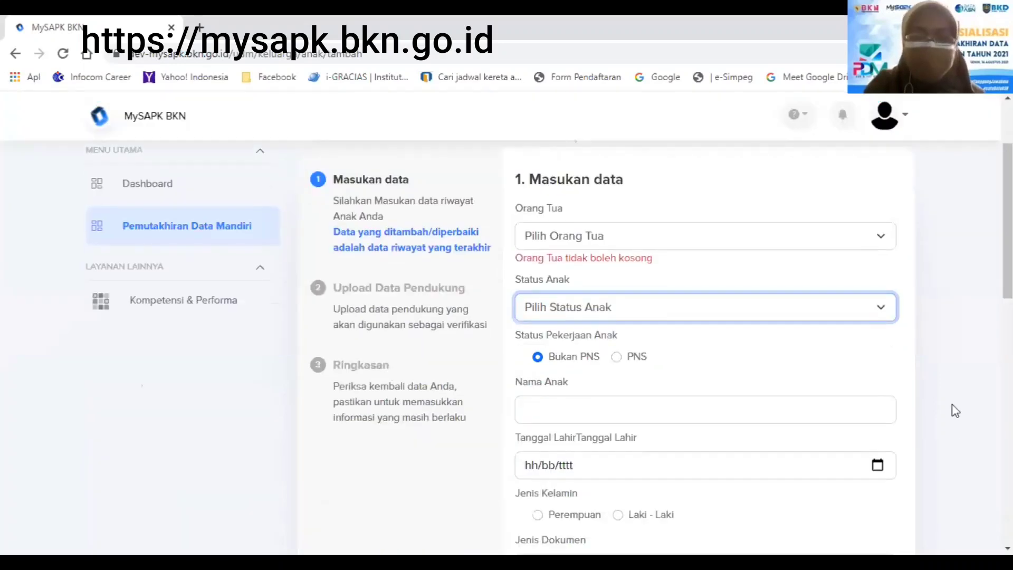
{"action": "left_click", "coordinate": [200, 225]}
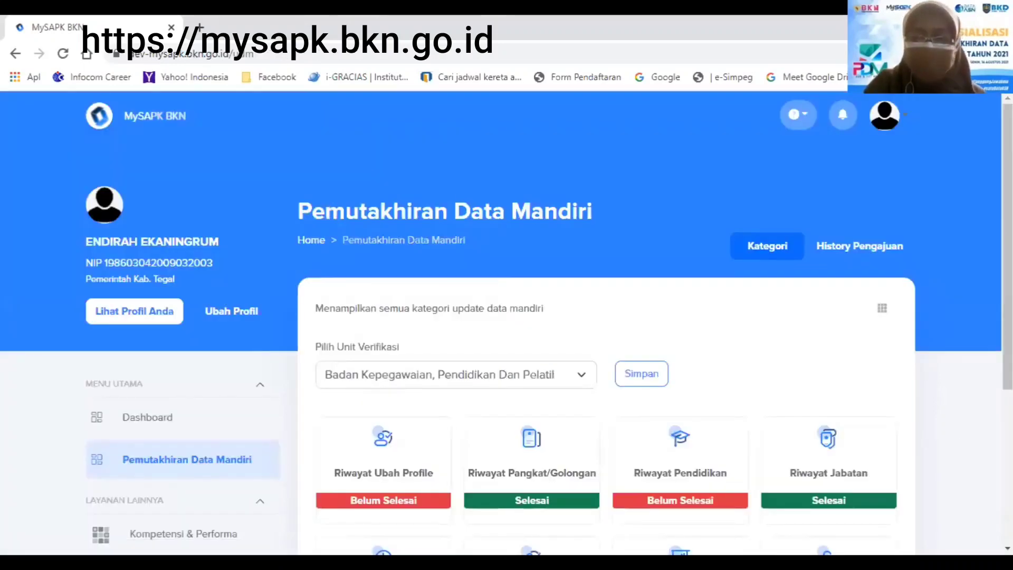
Reopen Riwayat Keluarga from the category overview and bring up a blank Orang Tua entry form
{"action": "scroll", "coordinate": [828, 426], "scroll_direction": "down", "scroll_amount": 4}
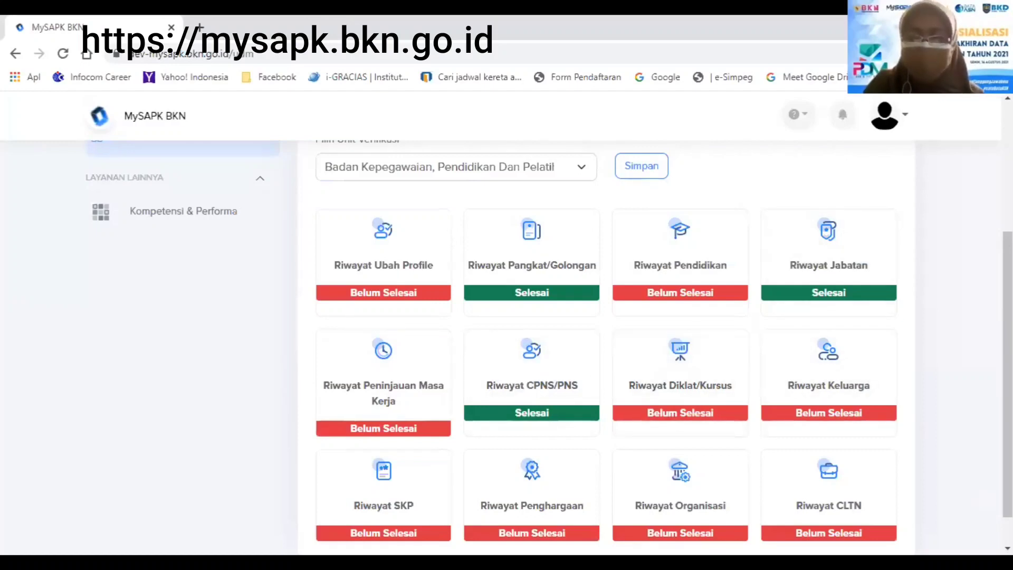
{"action": "left_click", "coordinate": [1007, 549]}
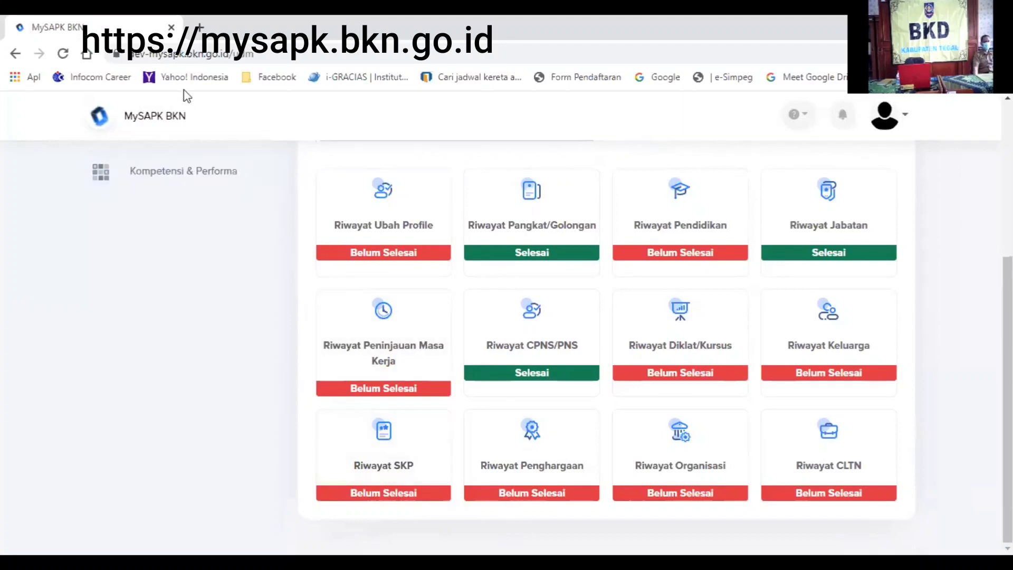
{"action": "left_click", "coordinate": [849, 350]}
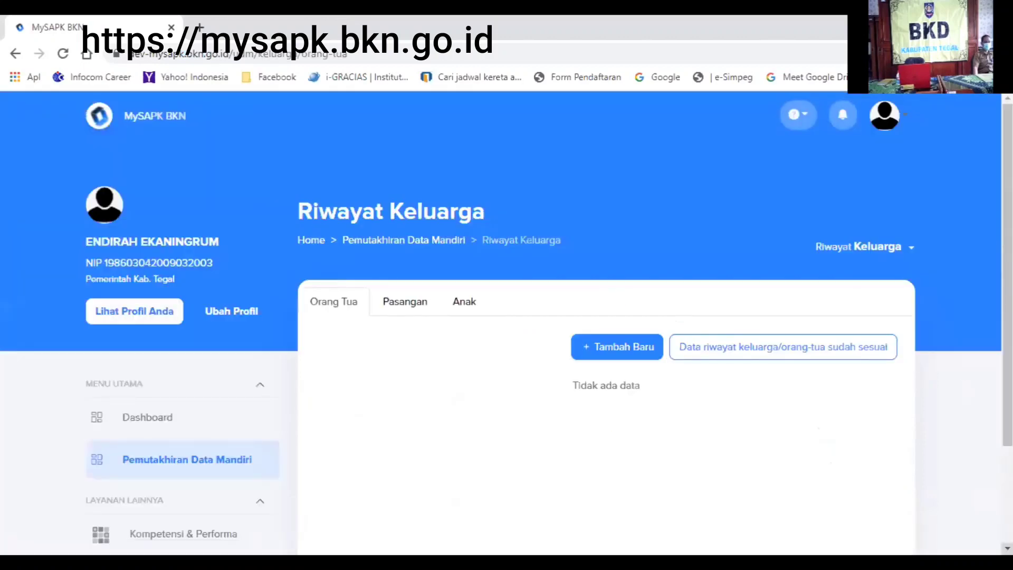
{"action": "scroll", "coordinate": [507, 316], "scroll_direction": "down", "scroll_amount": 2}
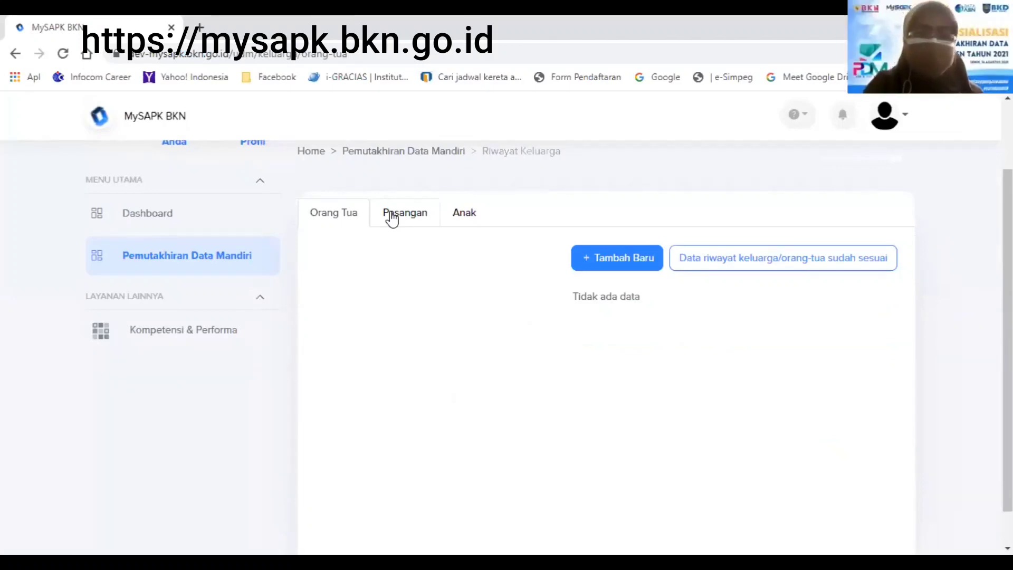
{"action": "left_click", "coordinate": [640, 264]}
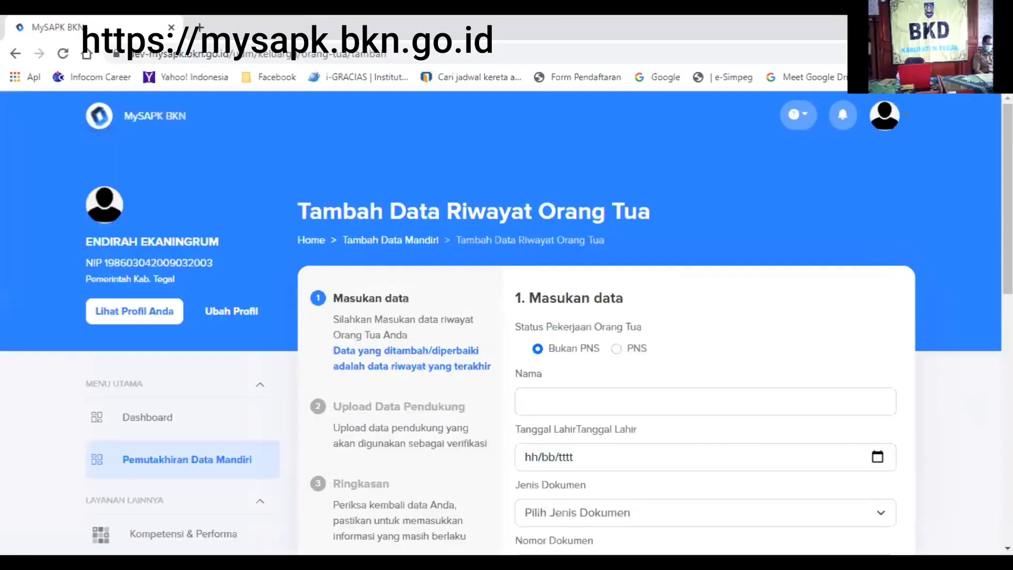
Try to continue with the blank Orang Tua form and check which fields are mandatory
{"action": "scroll", "coordinate": [911, 527], "scroll_direction": "down", "scroll_amount": 10}
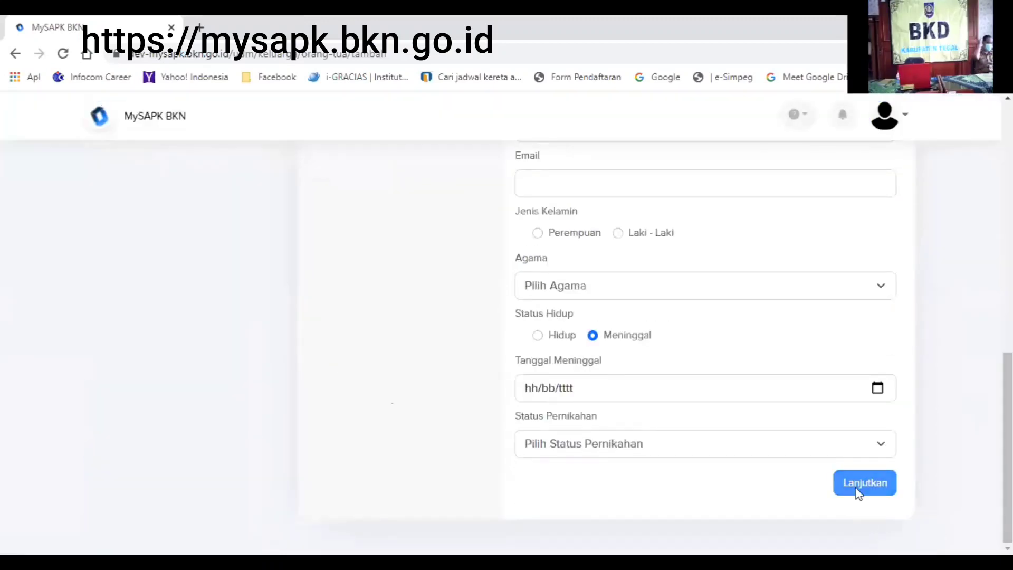
{"action": "left_click", "coordinate": [863, 483]}
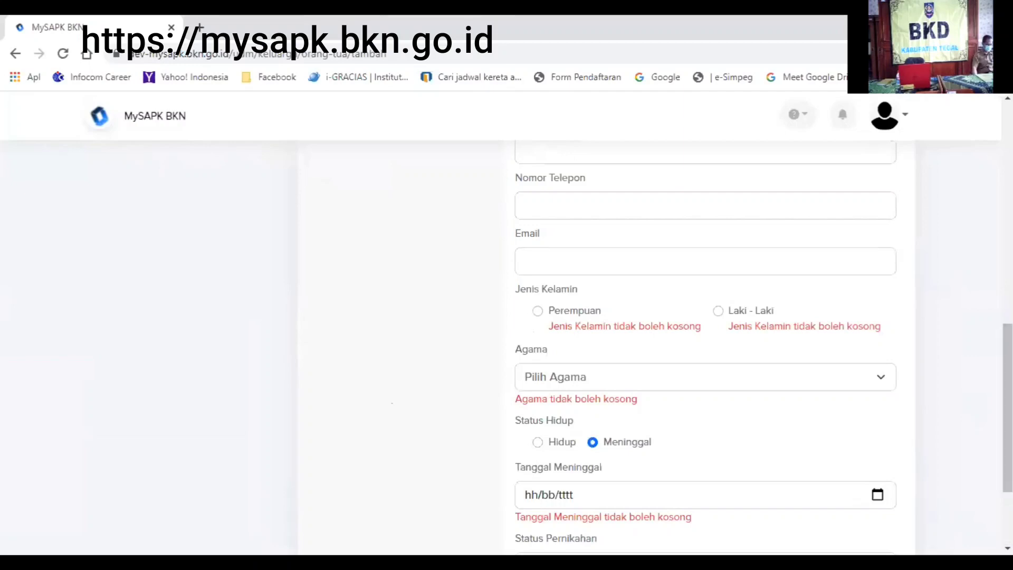
{"action": "scroll", "coordinate": [706, 349], "scroll_direction": "up", "scroll_amount": 10}
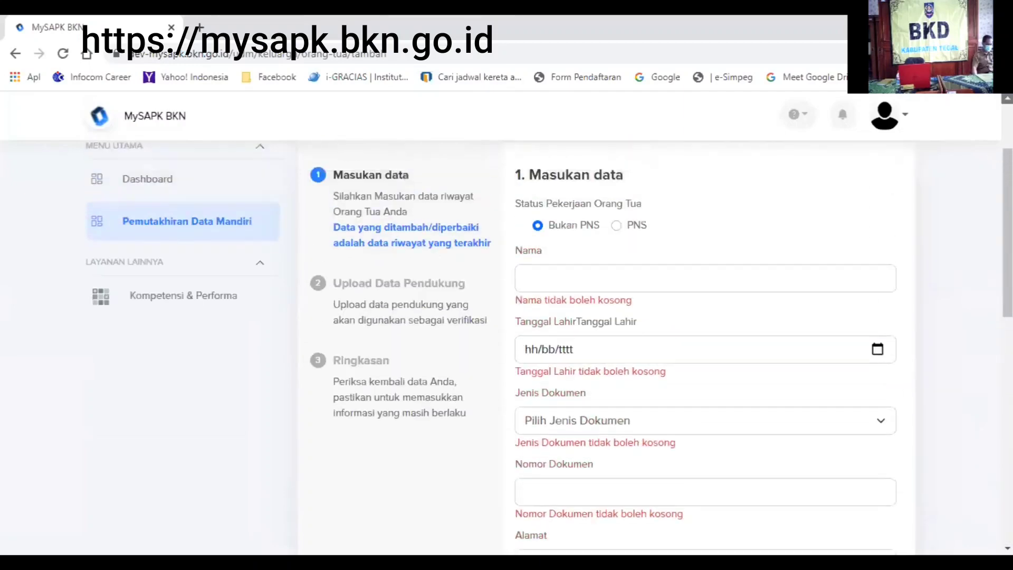
{"action": "scroll", "coordinate": [705, 348], "scroll_direction": "up", "scroll_amount": 3}
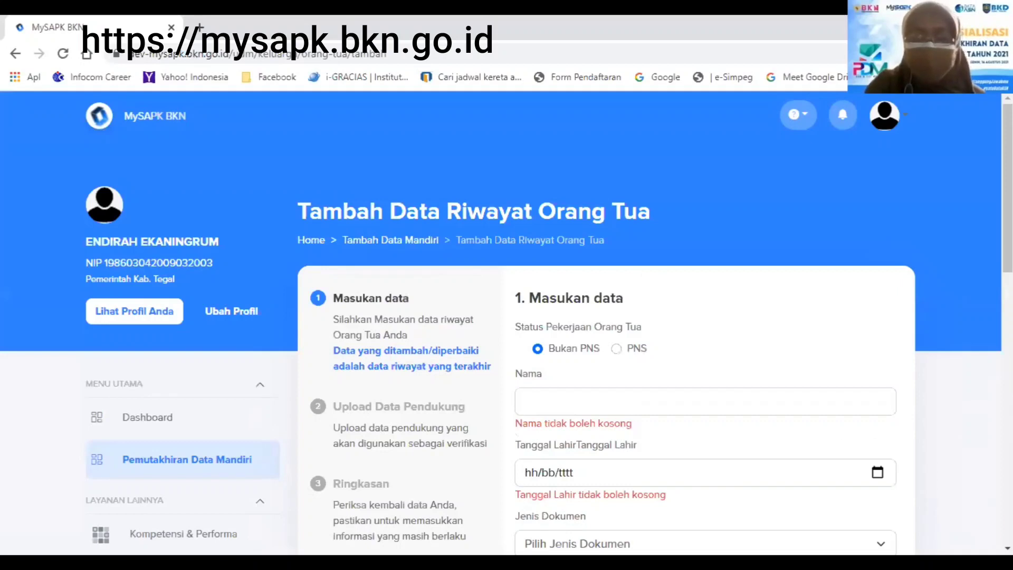
{"action": "left_click", "coordinate": [1007, 548]}
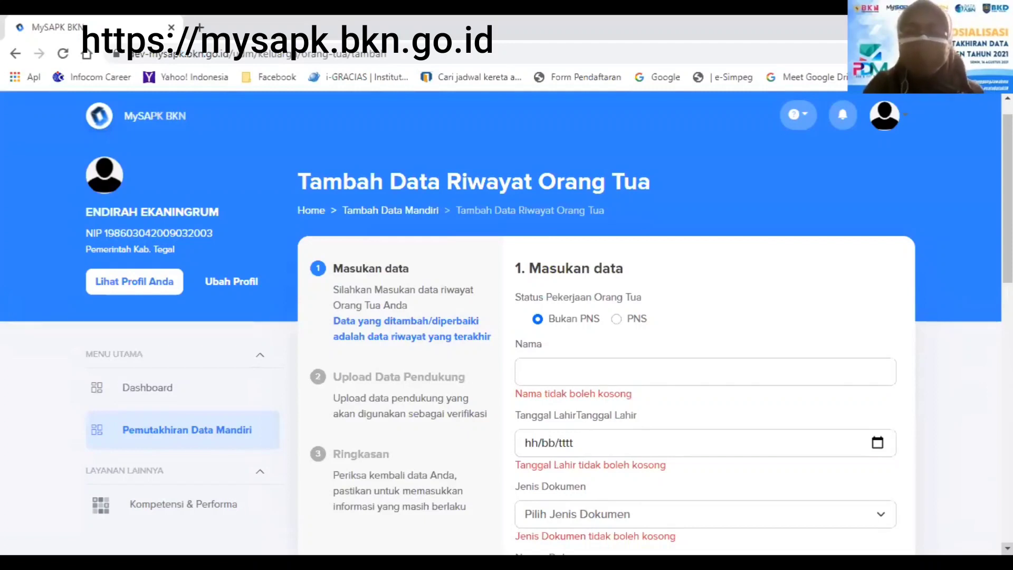
Leave the Orang Tua form for the Pemutakhiran Data Mandiri categories and start a new record in Riwayat SKP
{"action": "left_click", "coordinate": [201, 425]}
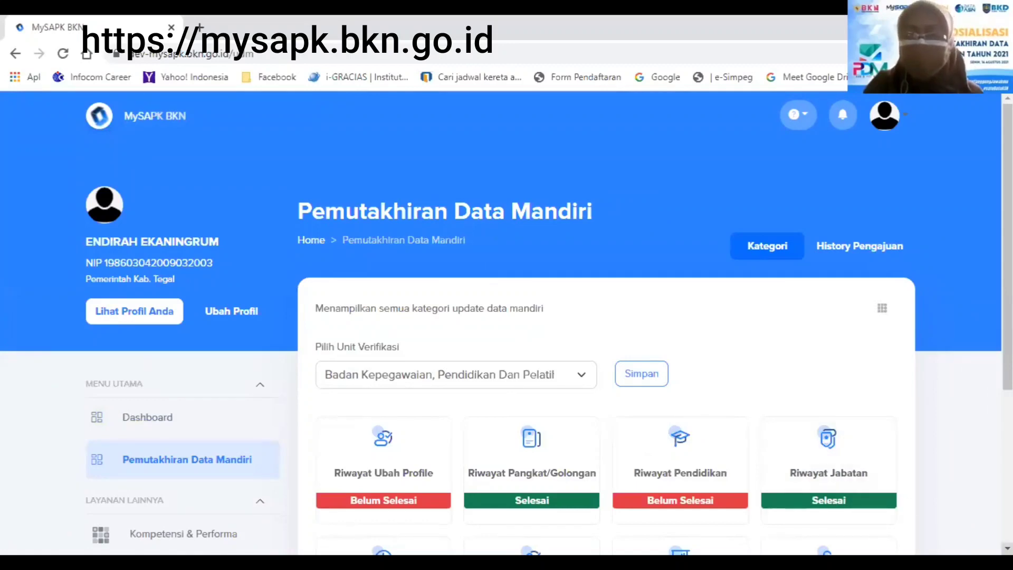
{"action": "scroll", "coordinate": [507, 322], "scroll_direction": "down", "scroll_amount": 5}
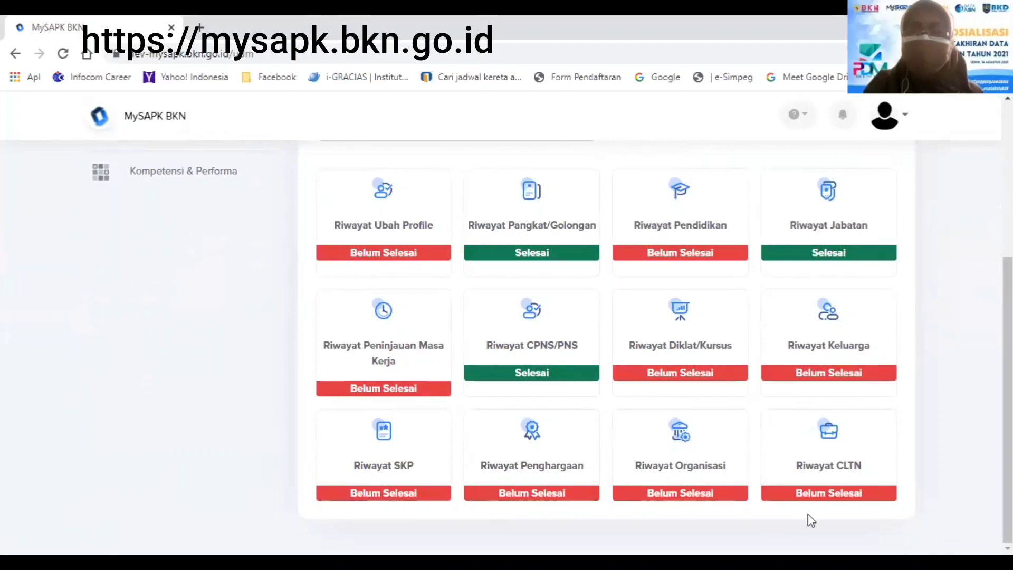
{"action": "left_click", "coordinate": [396, 474]}
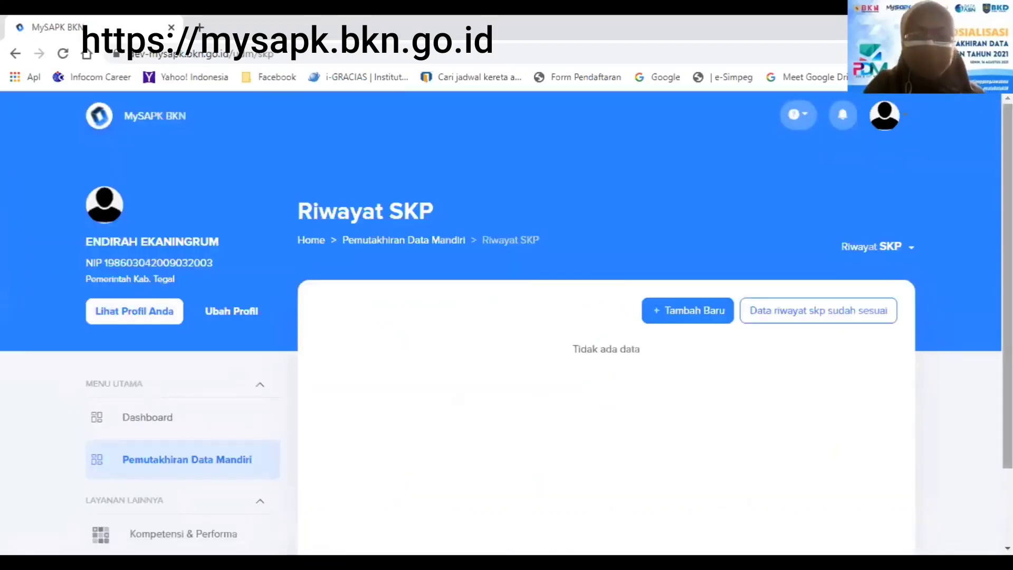
{"action": "scroll", "coordinate": [812, 375], "scroll_direction": "down", "scroll_amount": 2}
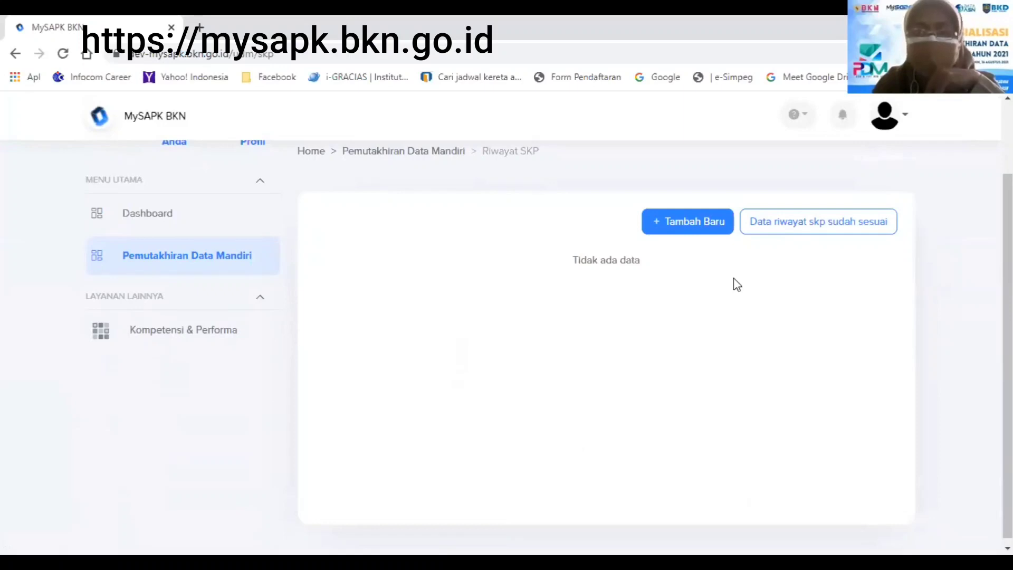
{"action": "left_click", "coordinate": [677, 222]}
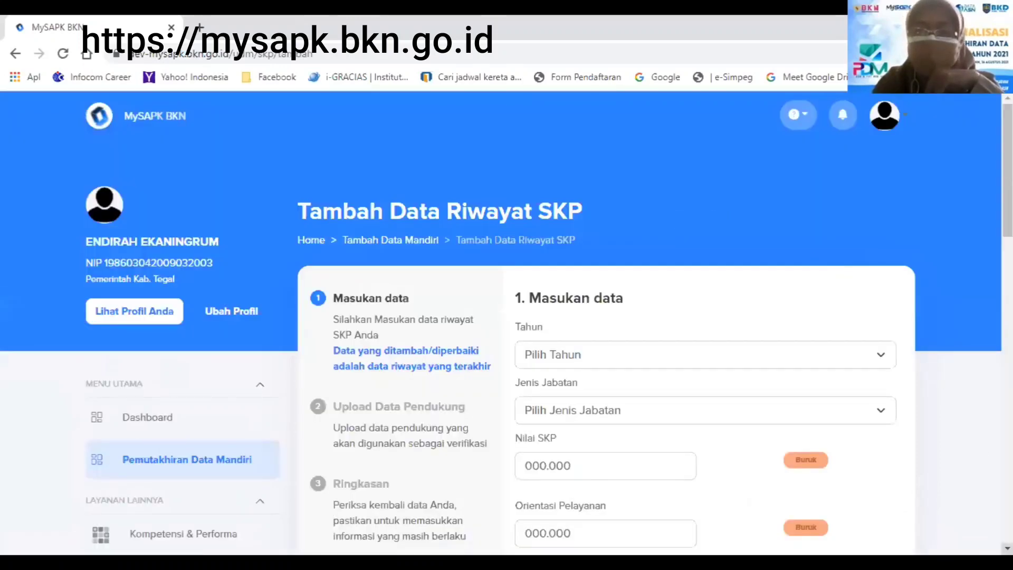
Set the SKP record's Tahun to 2020 and its Jenis Jabatan to Jabatan Fungsional Tertentu
{"action": "scroll", "coordinate": [506, 317], "scroll_direction": "down", "scroll_amount": 3}
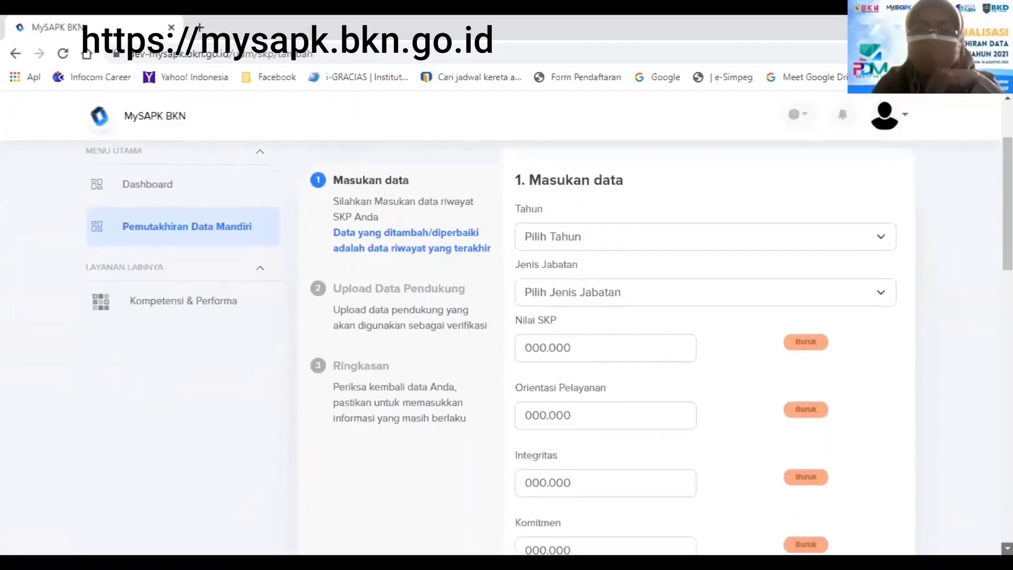
{"action": "left_click", "coordinate": [1006, 549]}
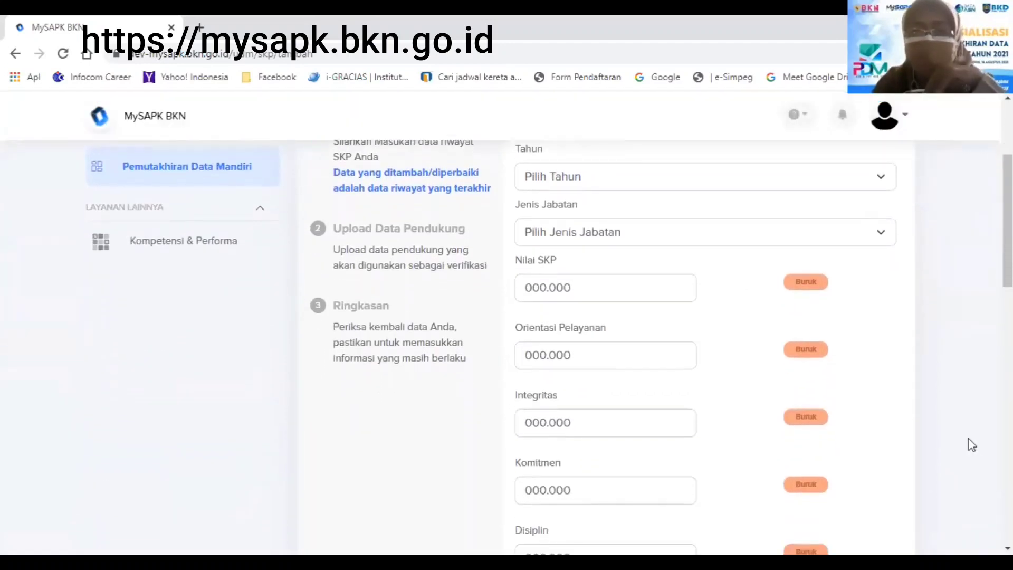
{"action": "left_click", "coordinate": [881, 176]}
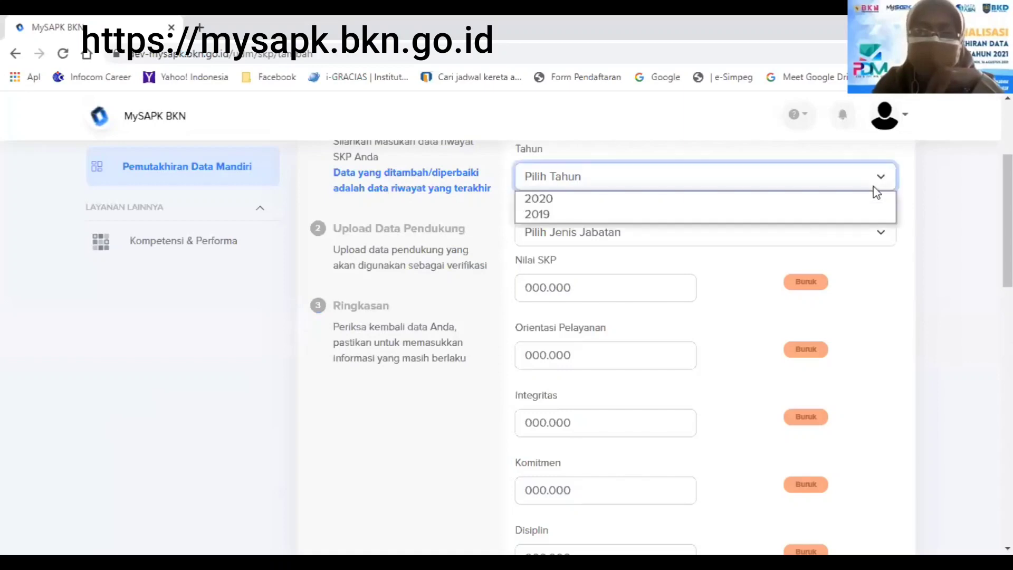
{"action": "left_click", "coordinate": [875, 199]}
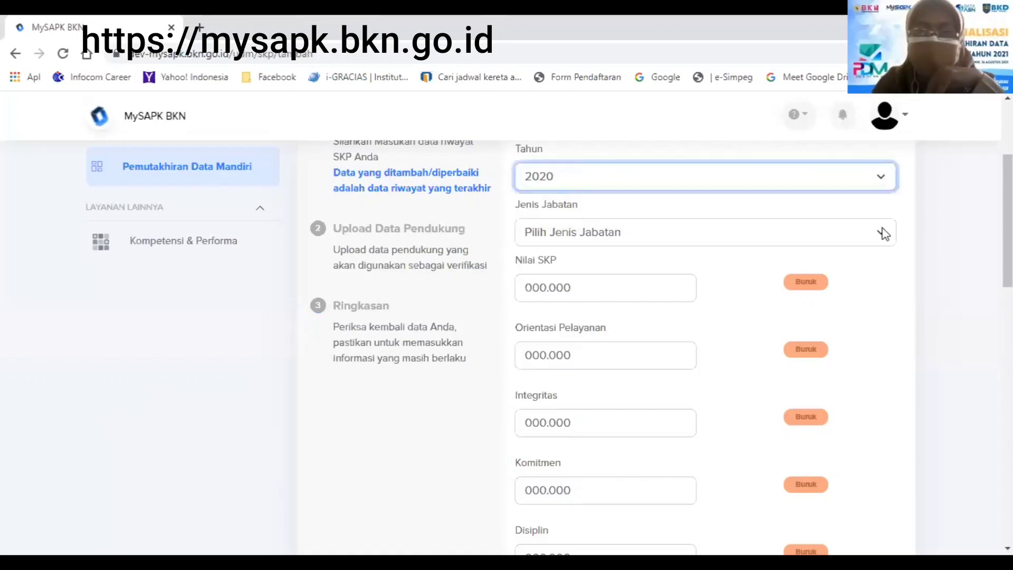
{"action": "left_click", "coordinate": [885, 235]}
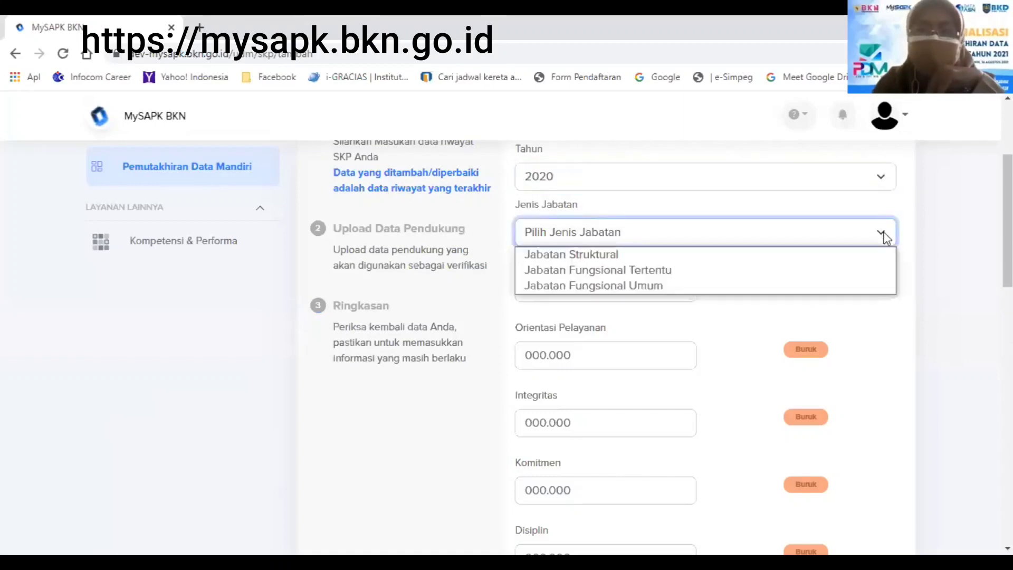
{"action": "left_click", "coordinate": [829, 273]}
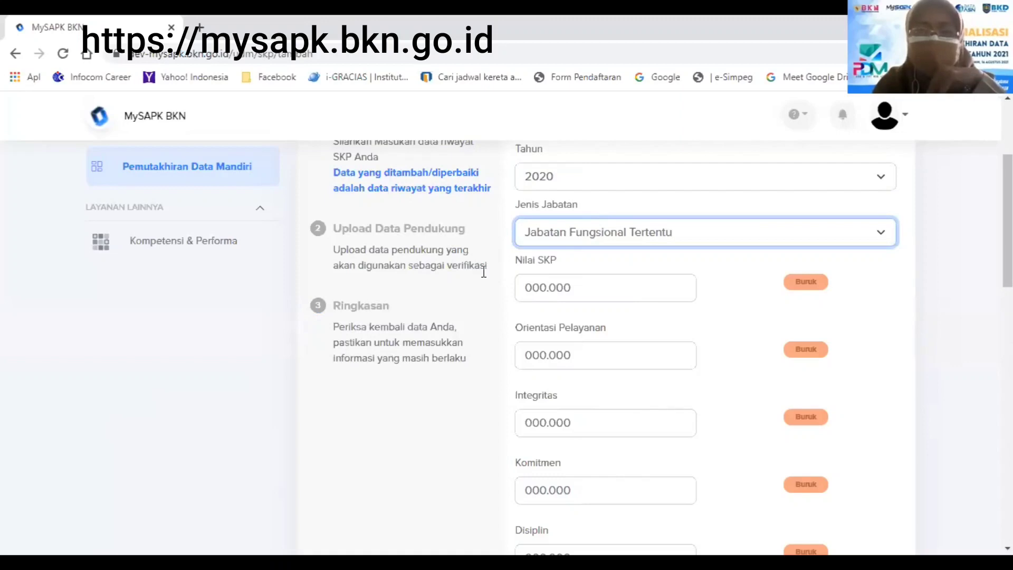
Enter a score of 90 for each of Nilai SKP, Orientasi Pelayanan, Integritas and Komitmen
{"action": "left_click", "coordinate": [535, 292]}
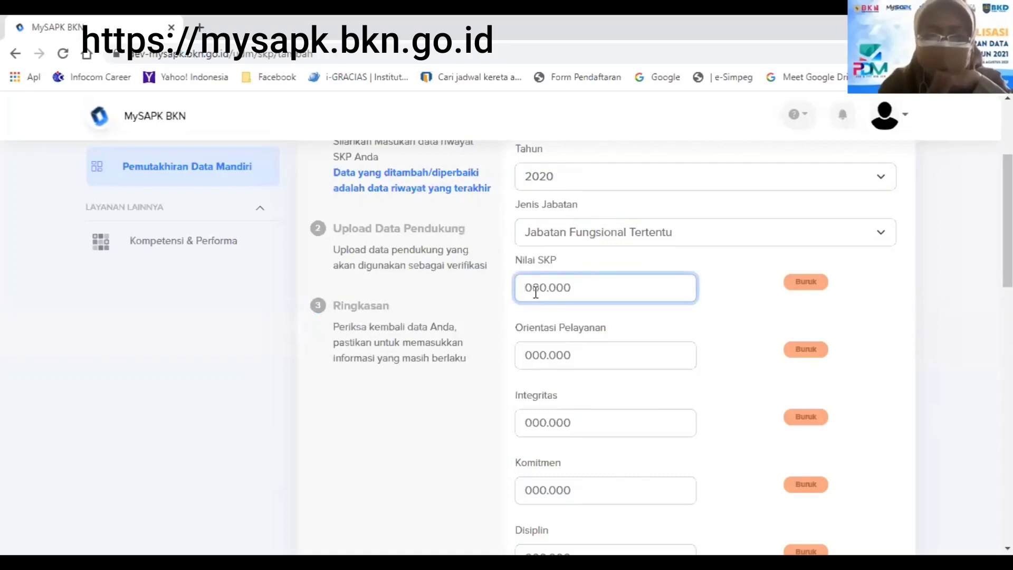
{"action": "type", "text": "90"}
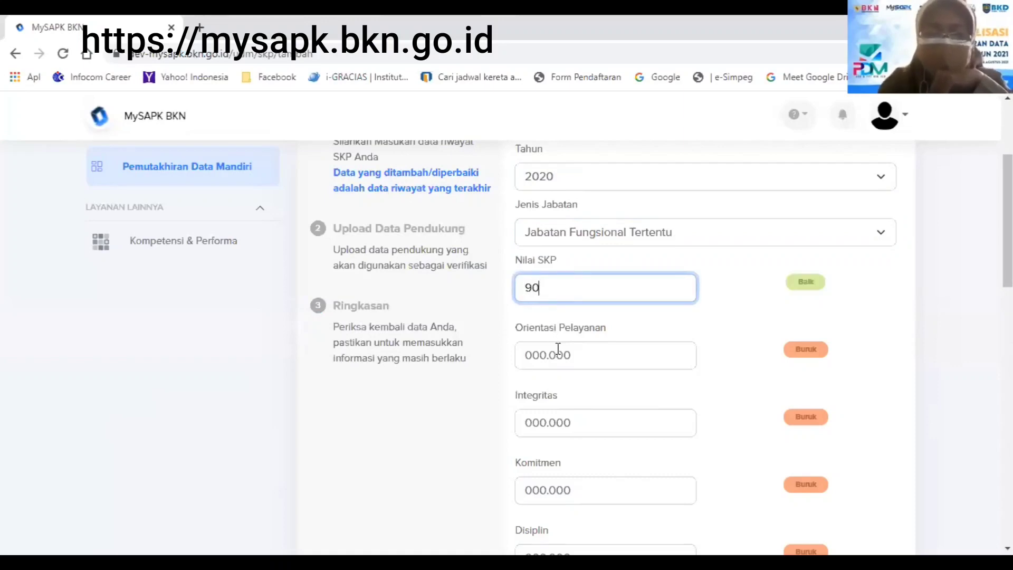
{"action": "left_click", "coordinate": [558, 349]}
{"action": "type", "text": "90"}
{"action": "key", "text": "Tab"}
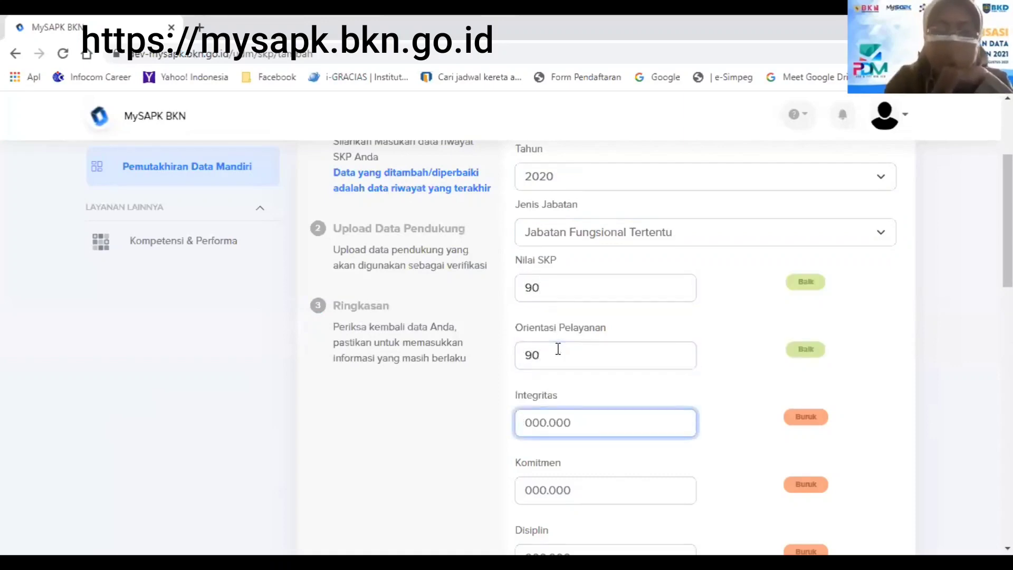
{"action": "type", "text": "90"}
{"action": "key", "text": "Tab"}
{"action": "type", "text": "90"}
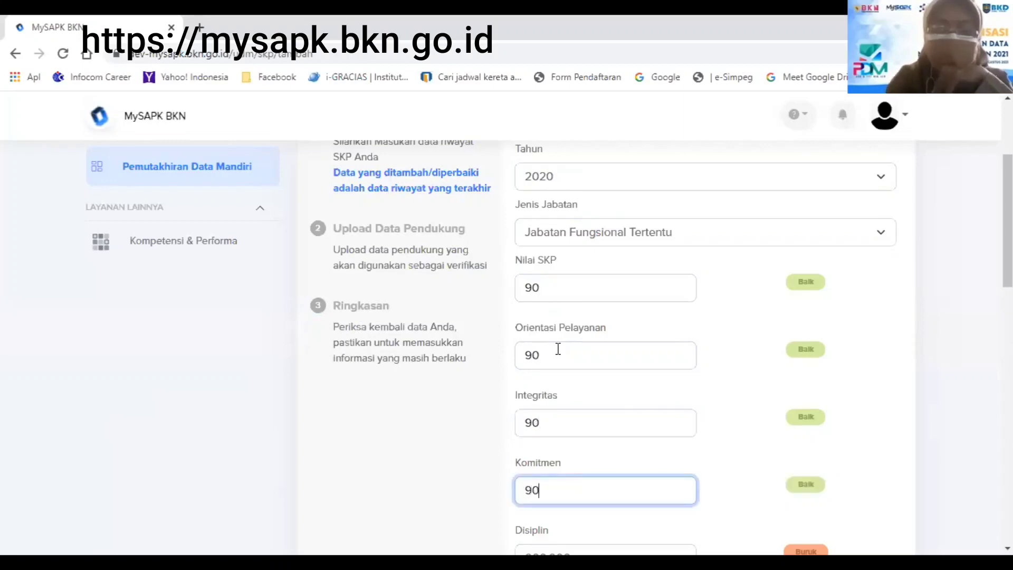
Enter a score of 90 for both Disiplin and Kerja sama
{"action": "key", "text": "Tab"}
{"action": "type", "text": "90"}
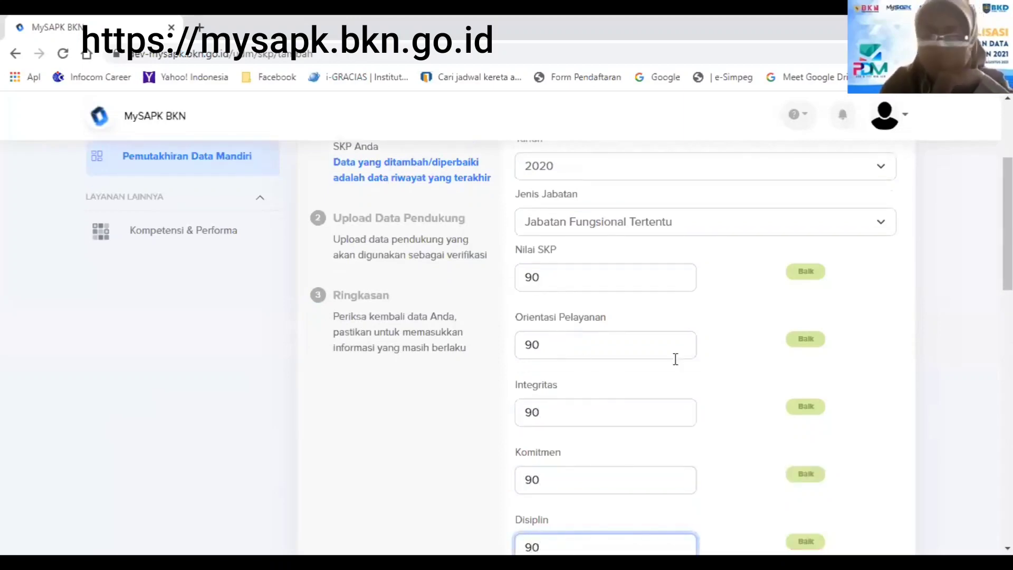
{"action": "scroll", "coordinate": [859, 515], "scroll_direction": "down", "scroll_amount": 2}
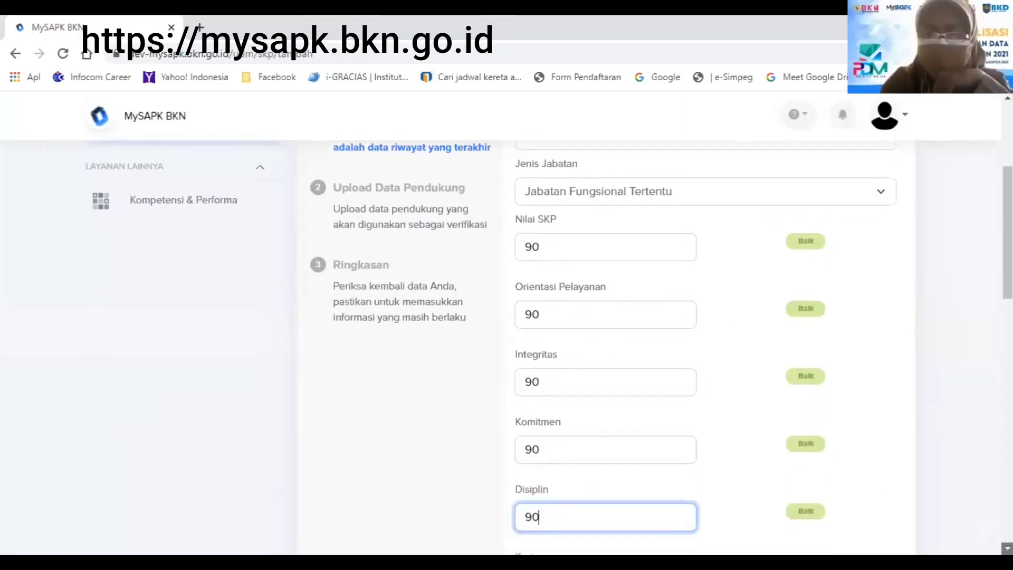
{"action": "scroll", "coordinate": [606, 343], "scroll_direction": "down", "scroll_amount": 4}
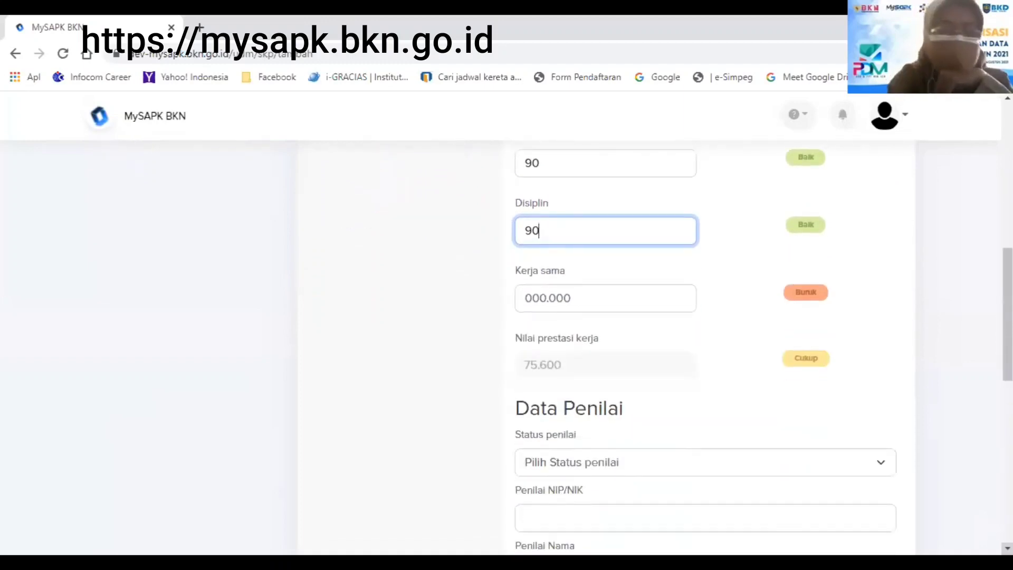
{"action": "key", "text": "Tab"}
{"action": "type", "text": "90"}
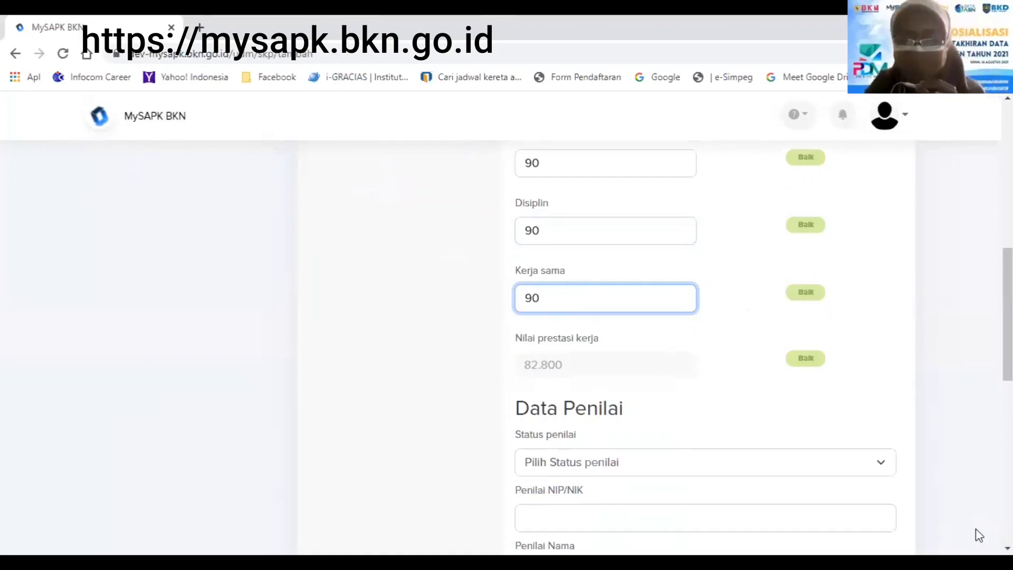
In Data Penilai, set Status penilai to PNS and enter a sample number for the Penilai NIP/NIK
{"action": "scroll", "coordinate": [606, 348], "scroll_direction": "down", "scroll_amount": 3}
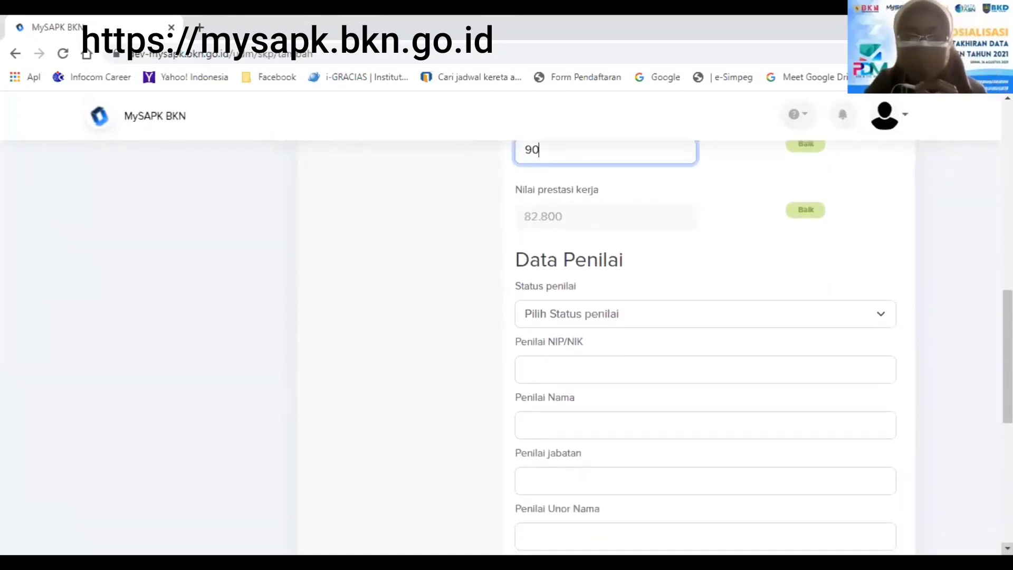
{"action": "scroll", "coordinate": [705, 349], "scroll_direction": "down", "scroll_amount": 1}
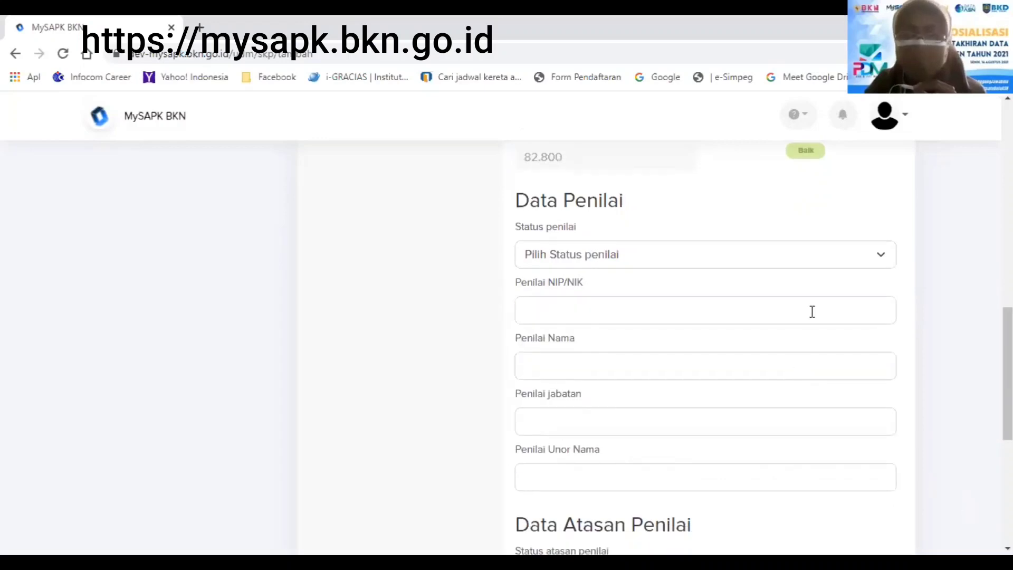
{"action": "left_click", "coordinate": [822, 267]}
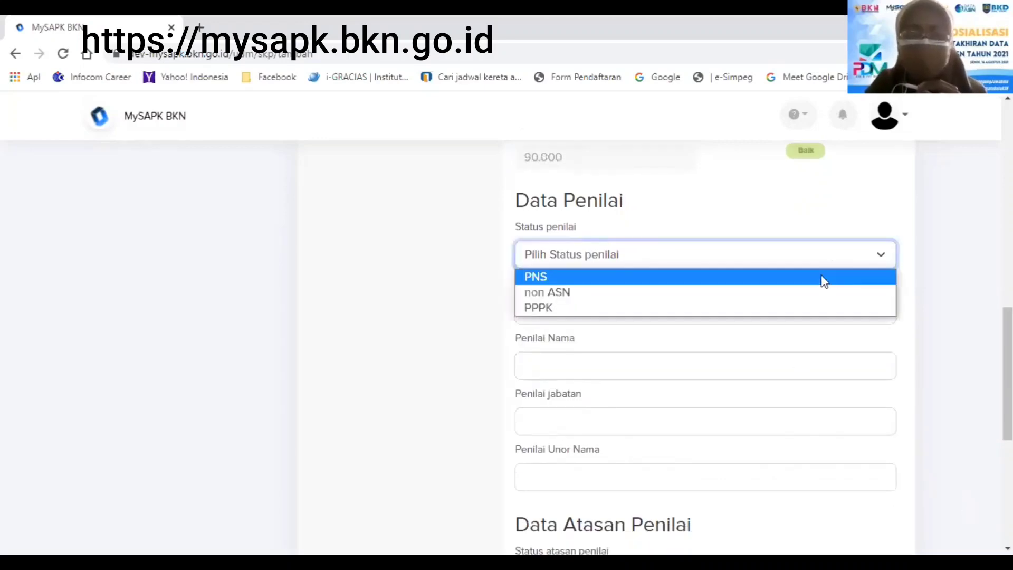
{"action": "left_click", "coordinate": [821, 277]}
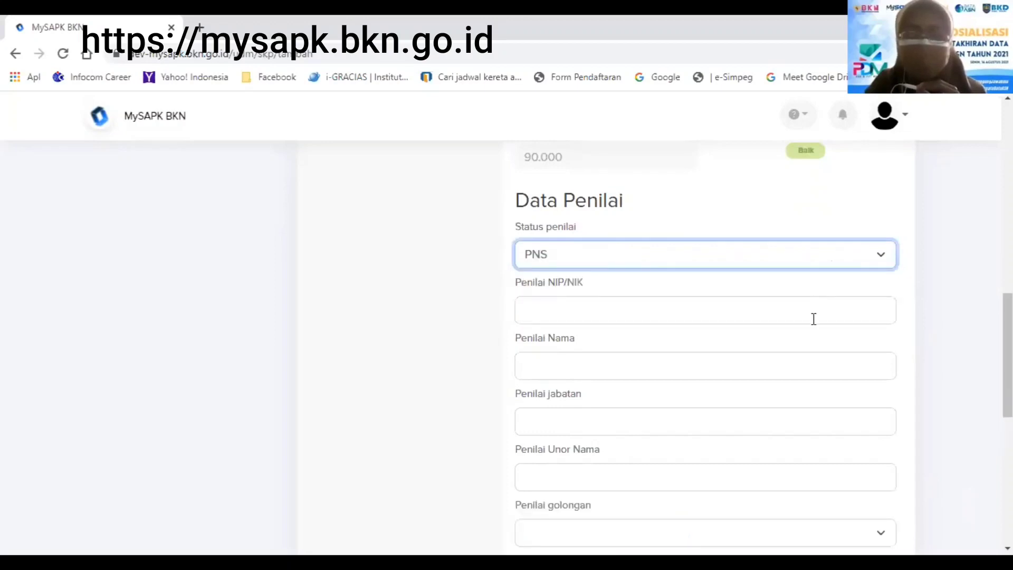
{"action": "left_click", "coordinate": [813, 319]}
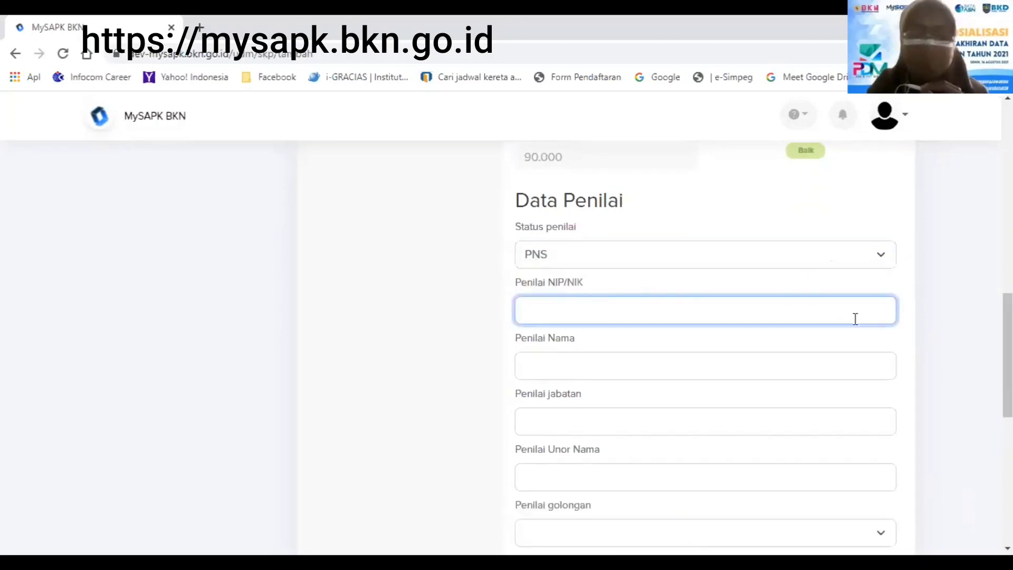
{"action": "type", "text": "777"}
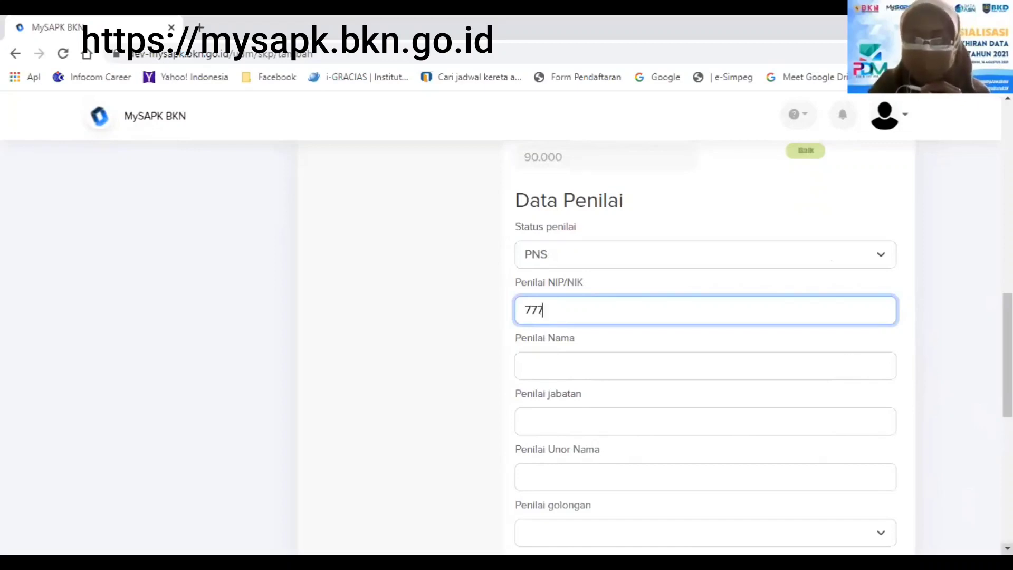
Examine the remaining Data Penilai fields and the Data Atasan Penilai section of the SKP form
{"action": "scroll", "coordinate": [705, 337], "scroll_direction": "down", "scroll_amount": 6}
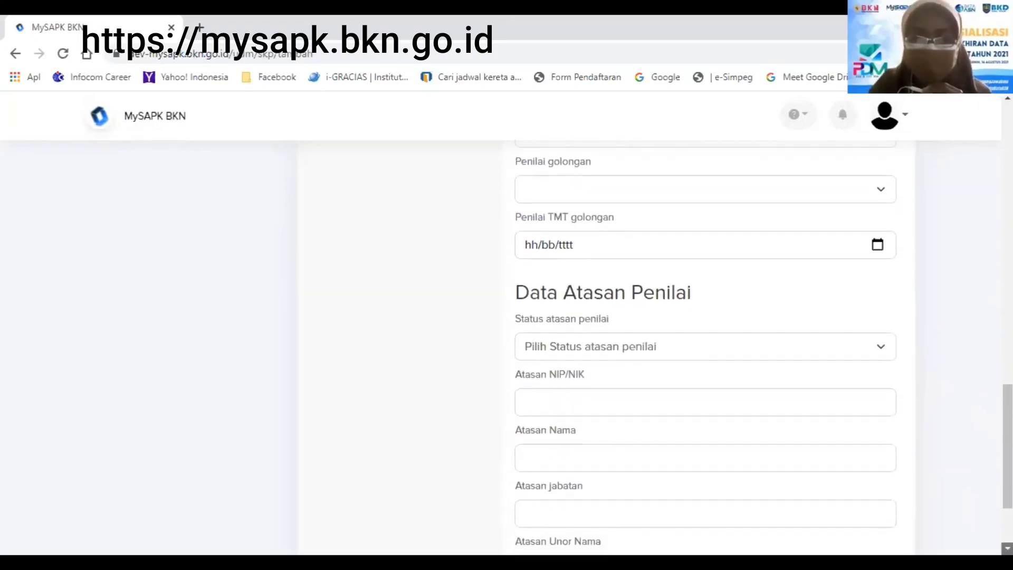
{"action": "scroll", "coordinate": [705, 337], "scroll_direction": "down", "scroll_amount": 2}
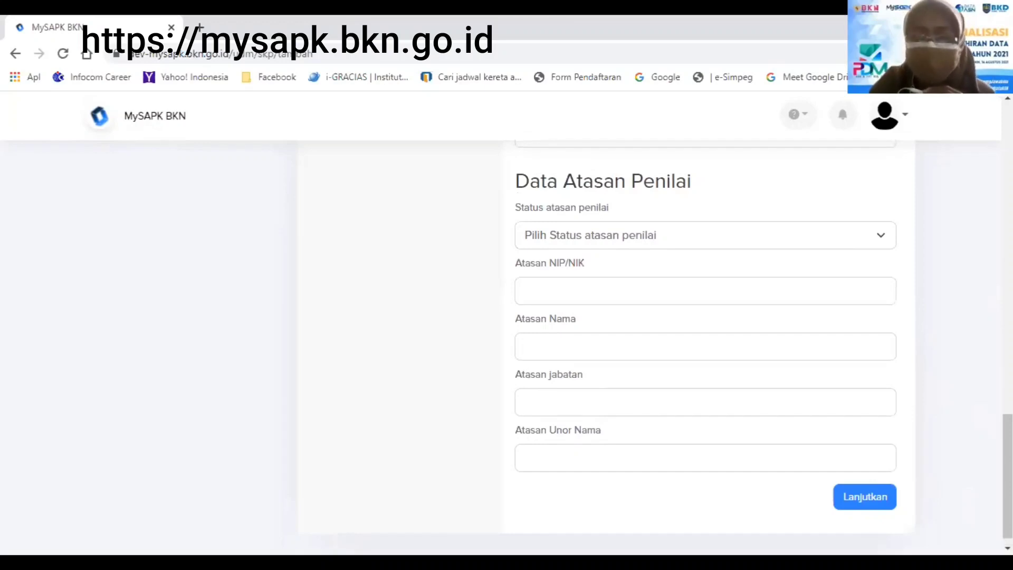
{"action": "scroll", "coordinate": [705, 338], "scroll_direction": "up", "scroll_amount": 1}
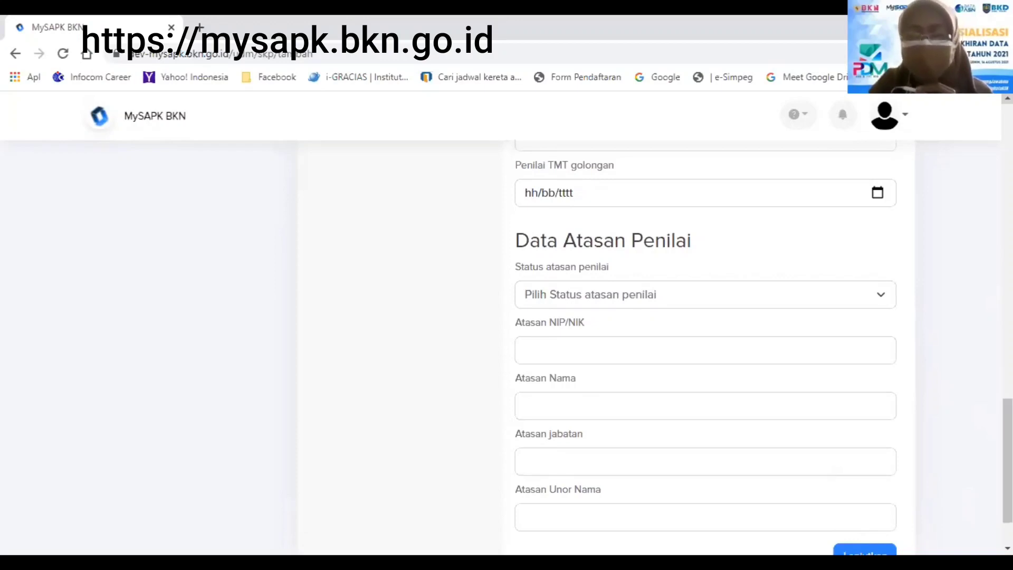
{"action": "scroll", "coordinate": [705, 337], "scroll_direction": "up", "scroll_amount": 1}
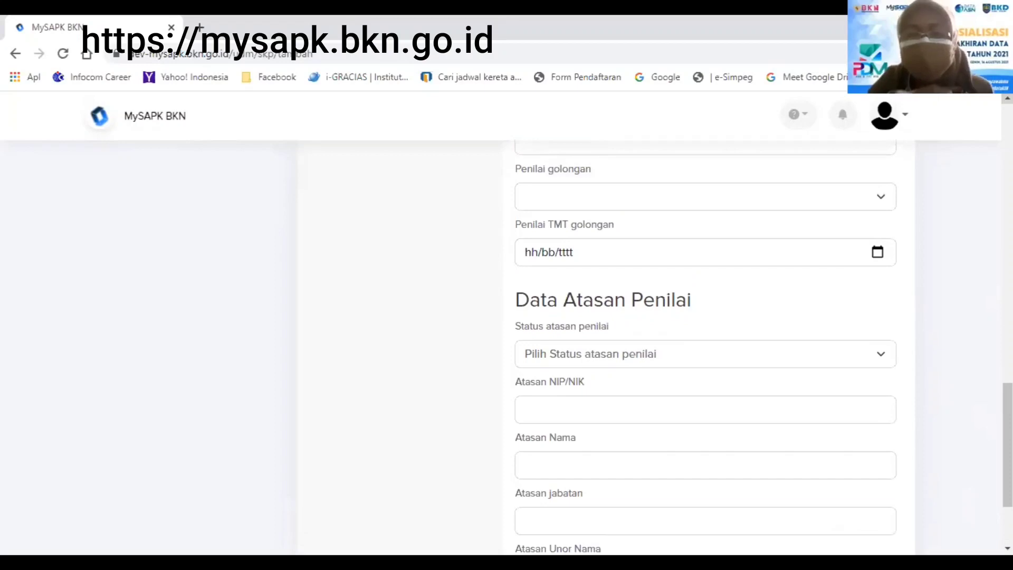
{"action": "scroll", "coordinate": [705, 338], "scroll_direction": "up", "scroll_amount": 4}
{"action": "type", "text": "777"}
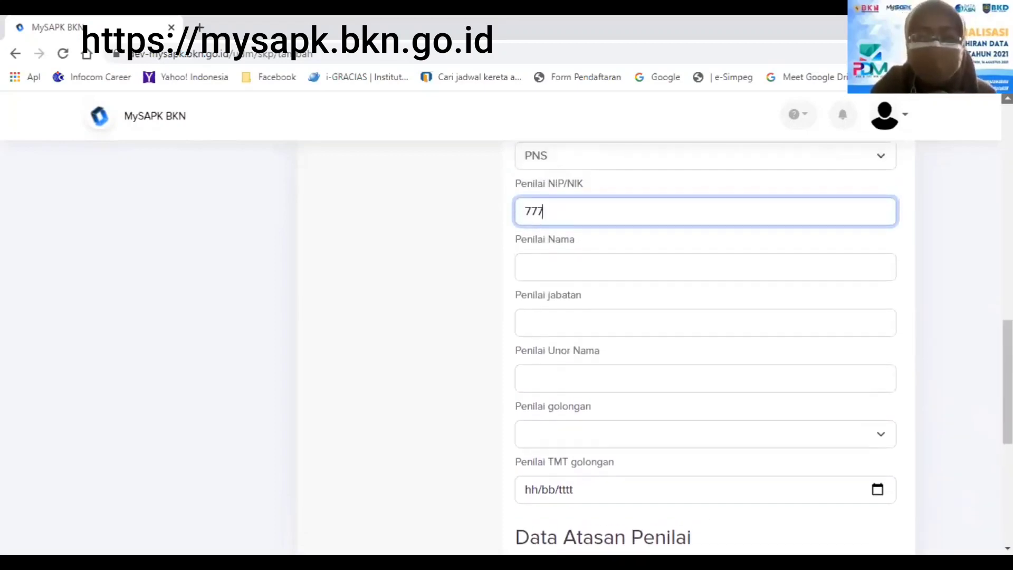
Leave the SKP entry form and return to the Pemutakhiran Data Mandiri category overview
{"action": "scroll", "coordinate": [704, 337], "scroll_direction": "up", "scroll_amount": 10}
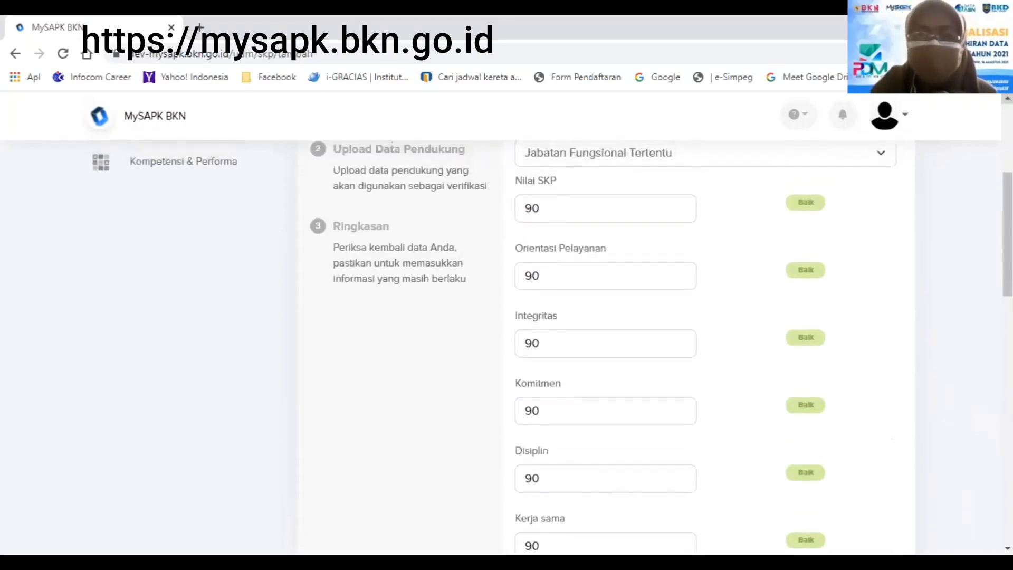
{"action": "scroll", "coordinate": [705, 337], "scroll_direction": "up", "scroll_amount": 1}
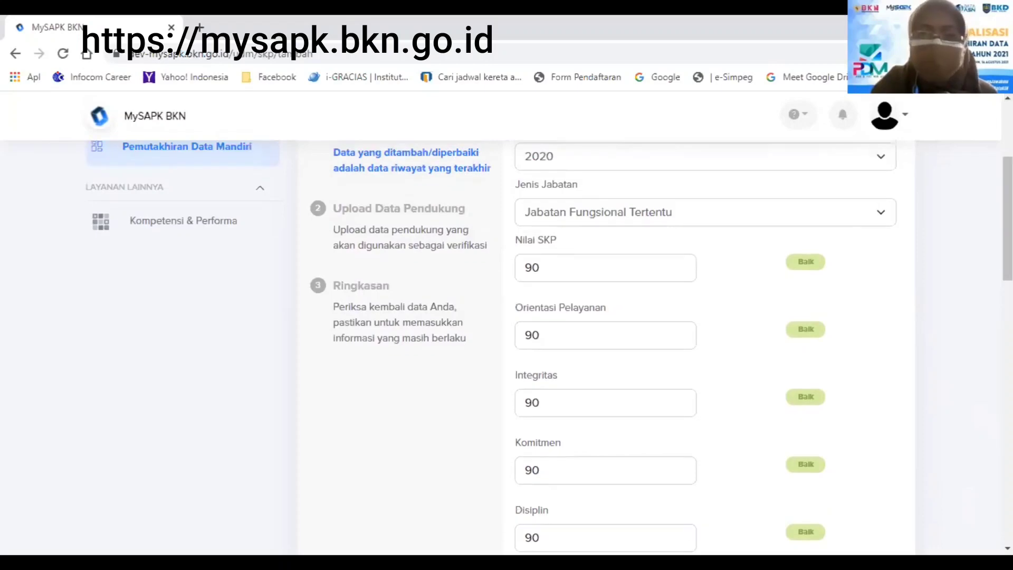
{"action": "scroll", "coordinate": [188, 244], "scroll_direction": "up", "scroll_amount": 2}
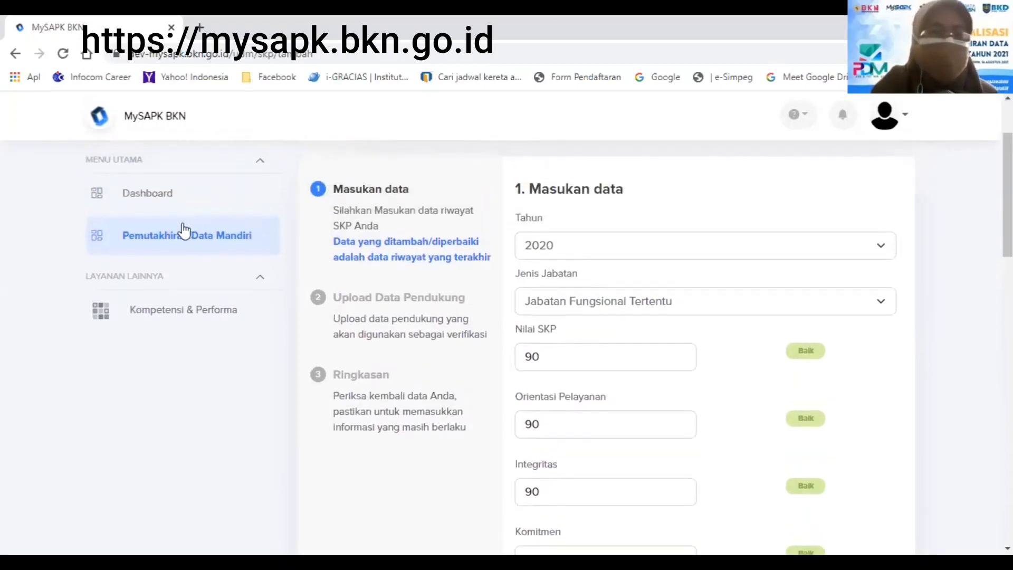
{"action": "left_click", "coordinate": [189, 244]}
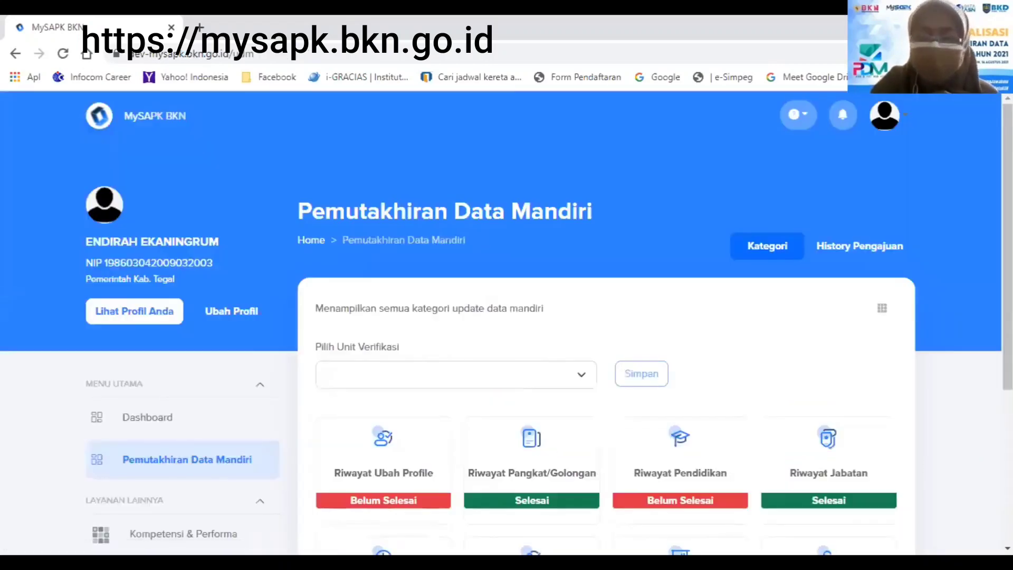
Open the Riwayat Penghargaan category from the overview and view its record list and available actions
{"action": "scroll", "coordinate": [506, 317], "scroll_direction": "down", "scroll_amount": 4}
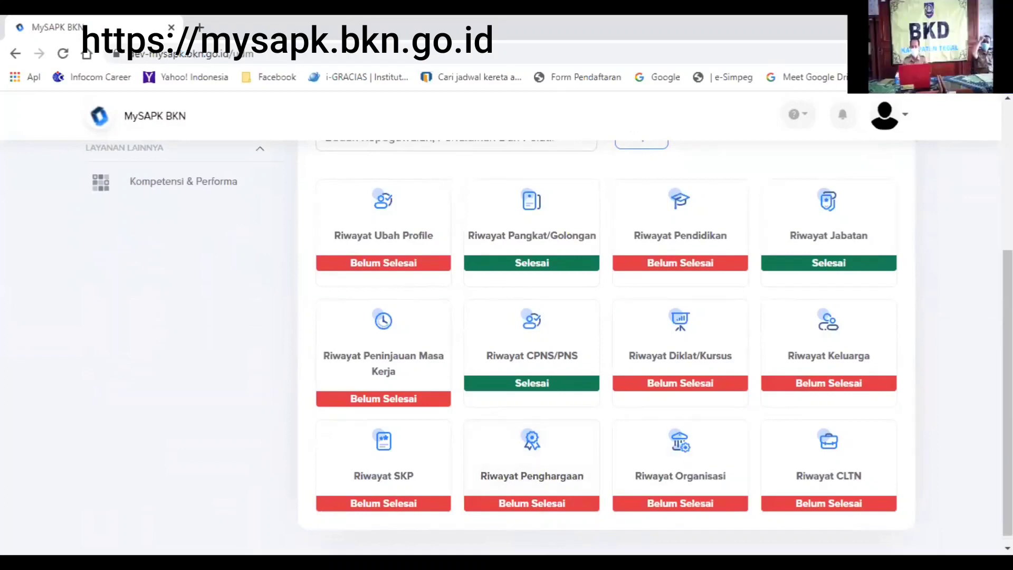
{"action": "scroll", "coordinate": [606, 338], "scroll_direction": "down", "scroll_amount": 1}
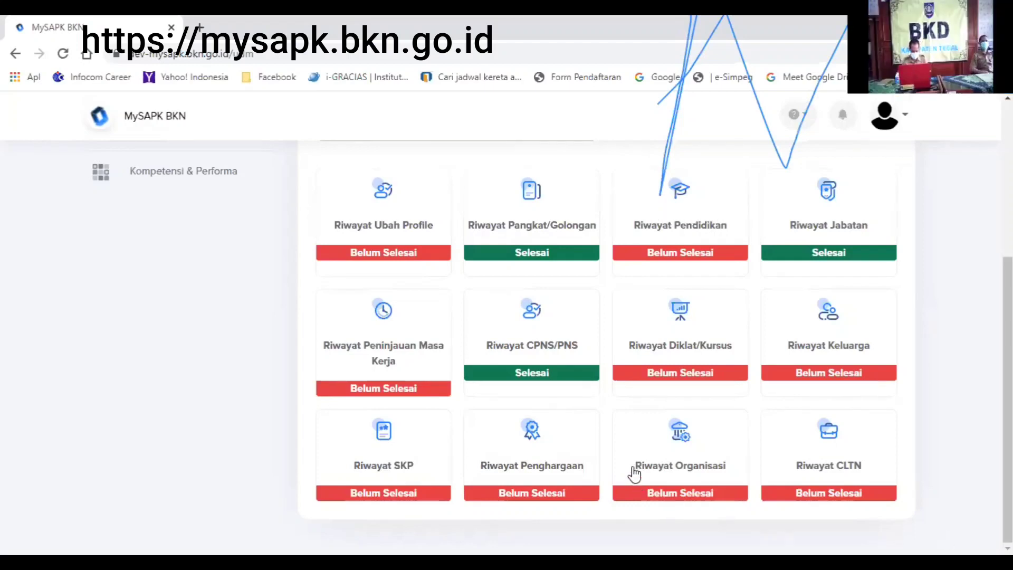
{"action": "left_click", "coordinate": [525, 436]}
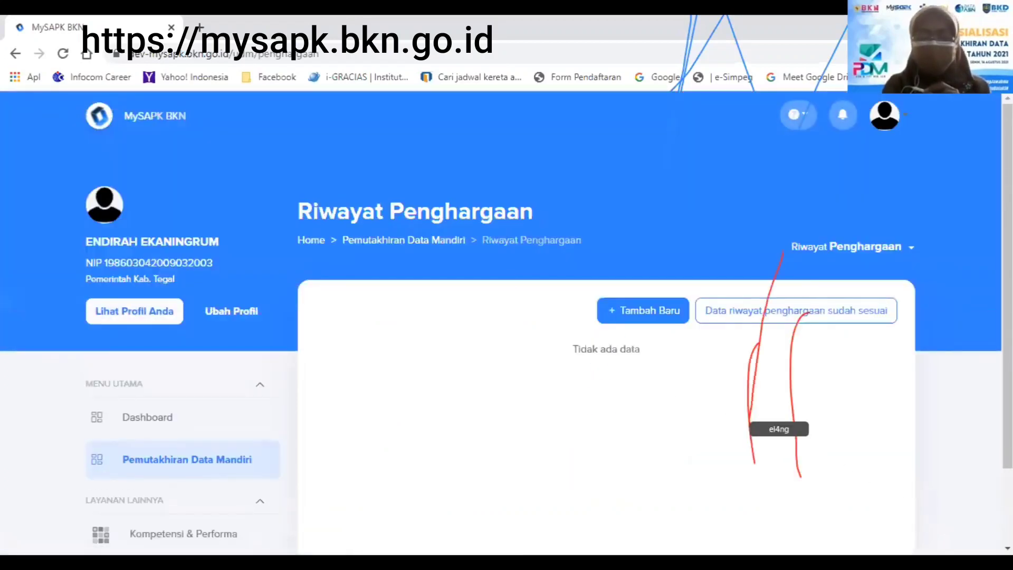
{"action": "scroll", "coordinate": [606, 324], "scroll_direction": "down", "scroll_amount": 1}
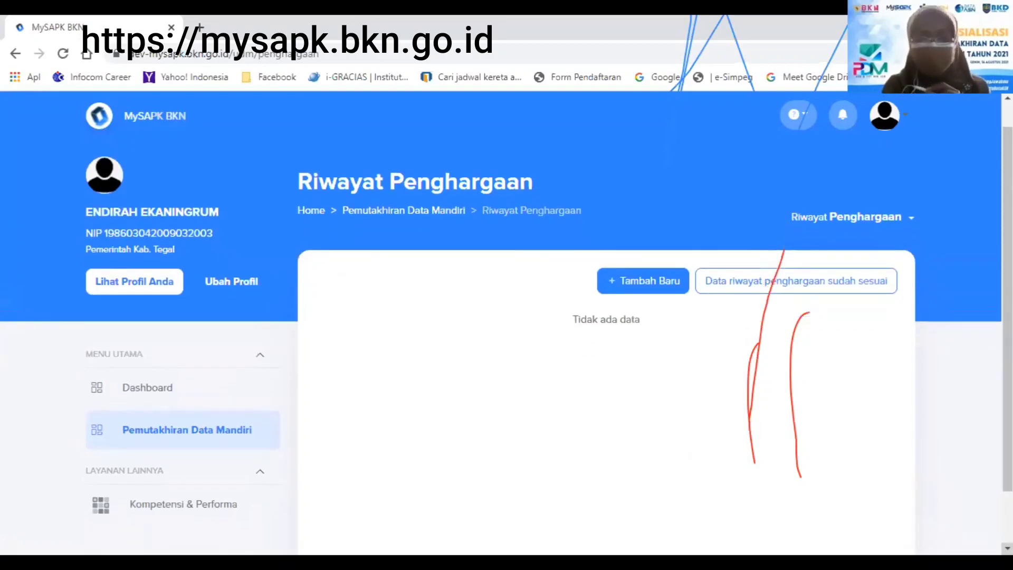
{"action": "scroll", "coordinate": [606, 323], "scroll_direction": "down", "scroll_amount": 2}
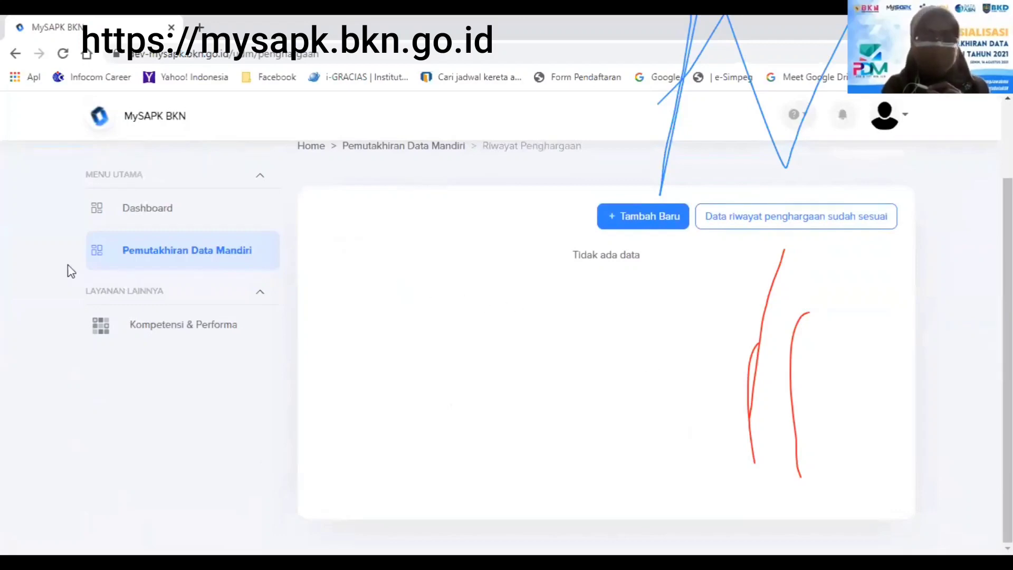
Return to the Pemutakhiran Data Mandiri overview and open the Riwayat Organisasi category
{"action": "left_click", "coordinate": [137, 253]}
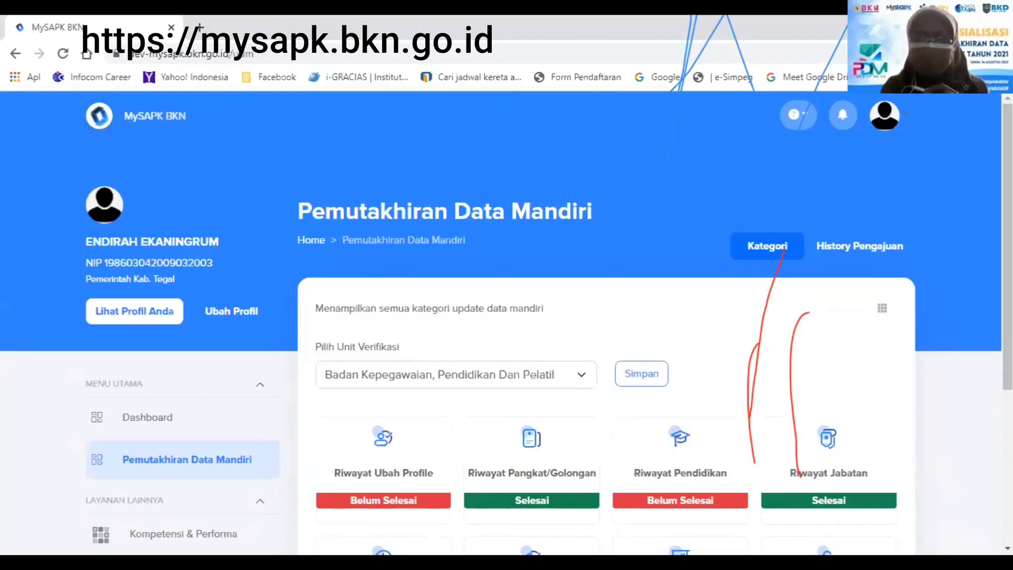
{"action": "scroll", "coordinate": [506, 327], "scroll_direction": "down", "scroll_amount": 3}
{"action": "scroll", "coordinate": [680, 317], "scroll_direction": "down", "scroll_amount": 3}
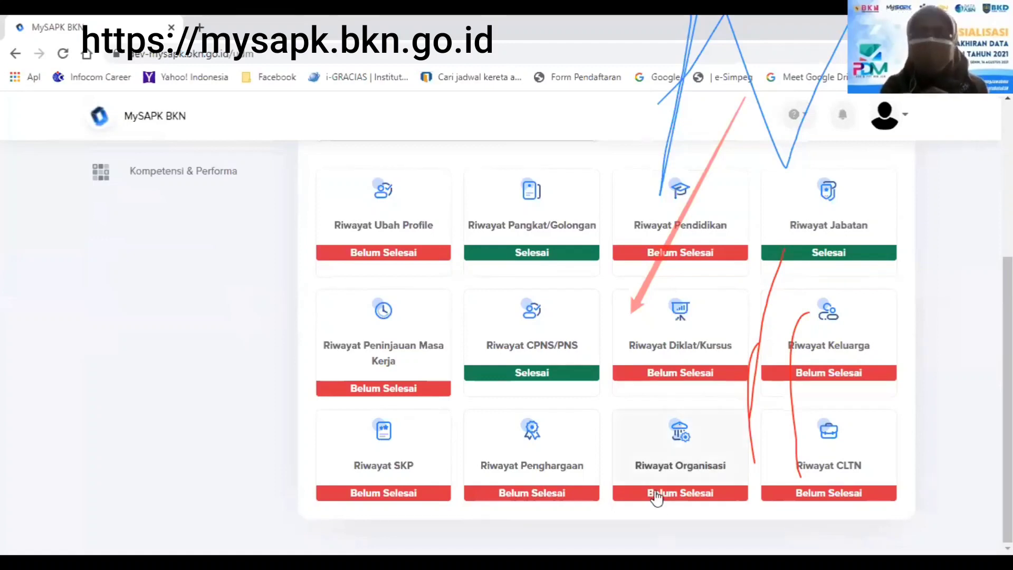
{"action": "left_click", "coordinate": [675, 458]}
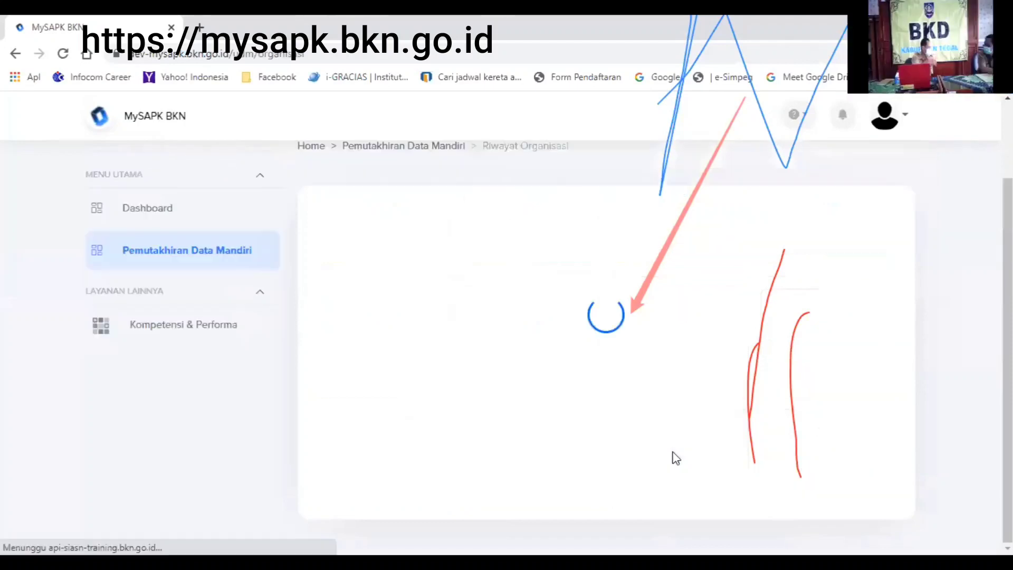
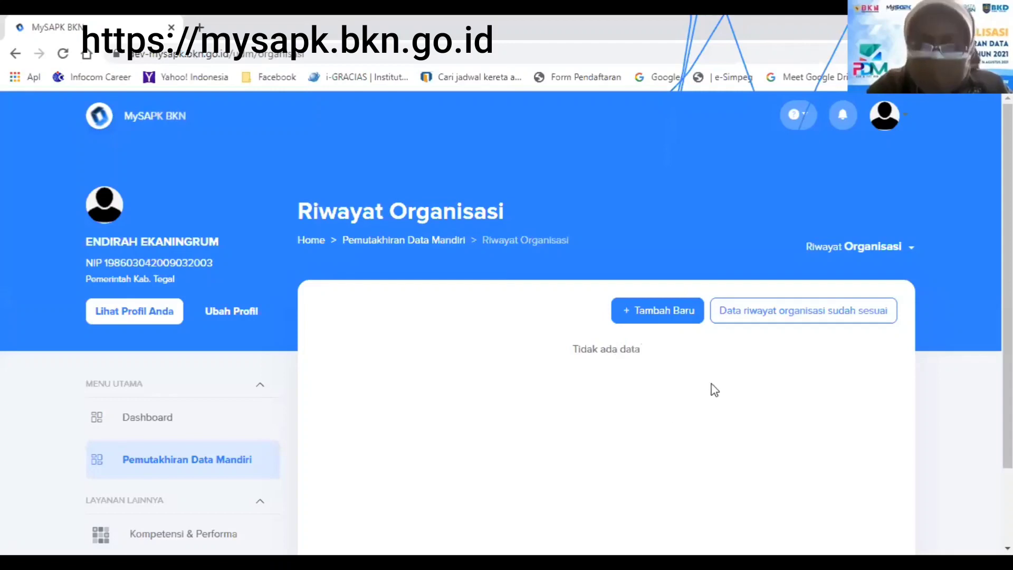
Try to declare the Riwayat Organisasi data as already correct, with no records to report
{"action": "left_click", "coordinate": [795, 322]}
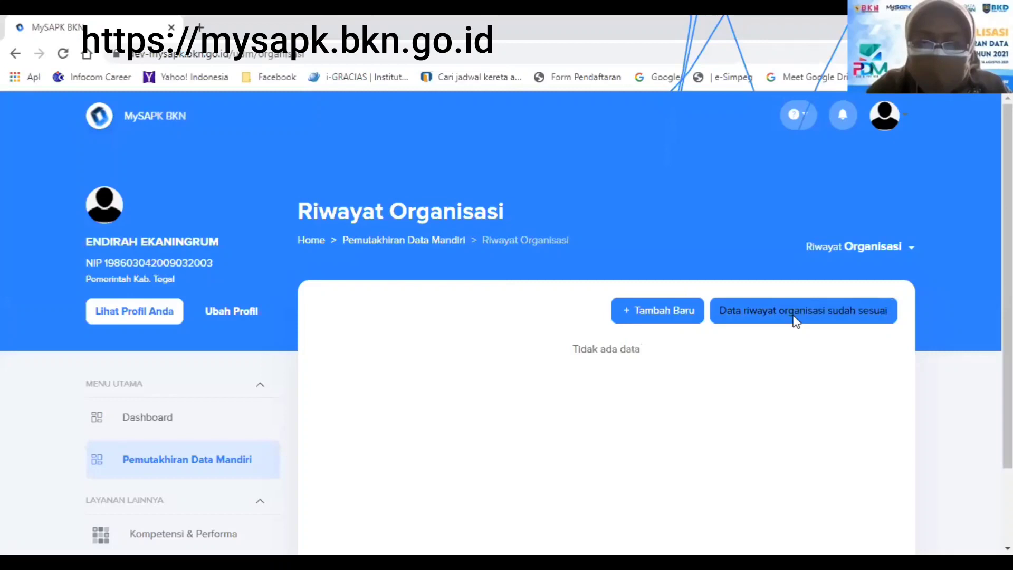
{"action": "left_click", "coordinate": [795, 317]}
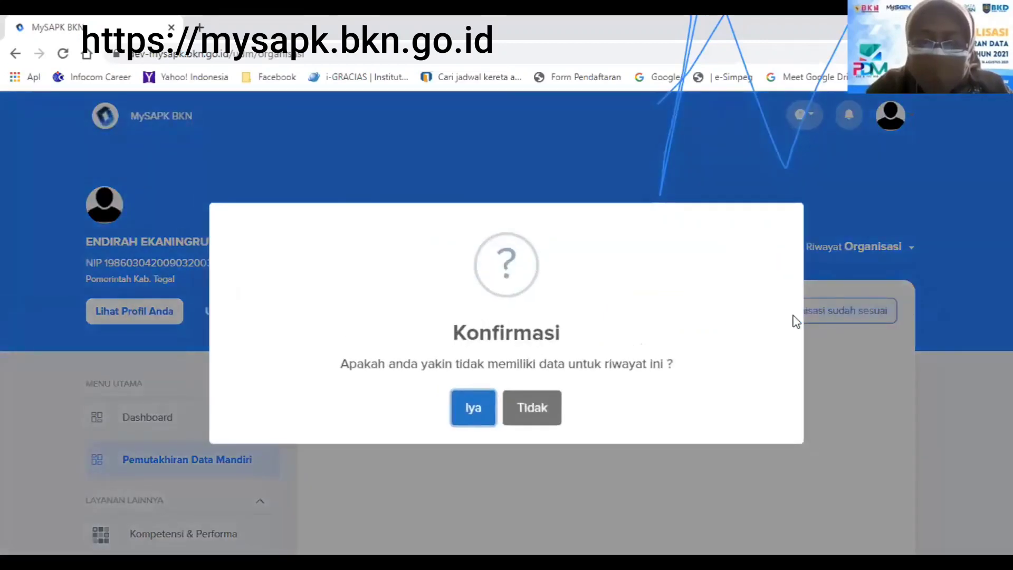
{"action": "left_click", "coordinate": [474, 407]}
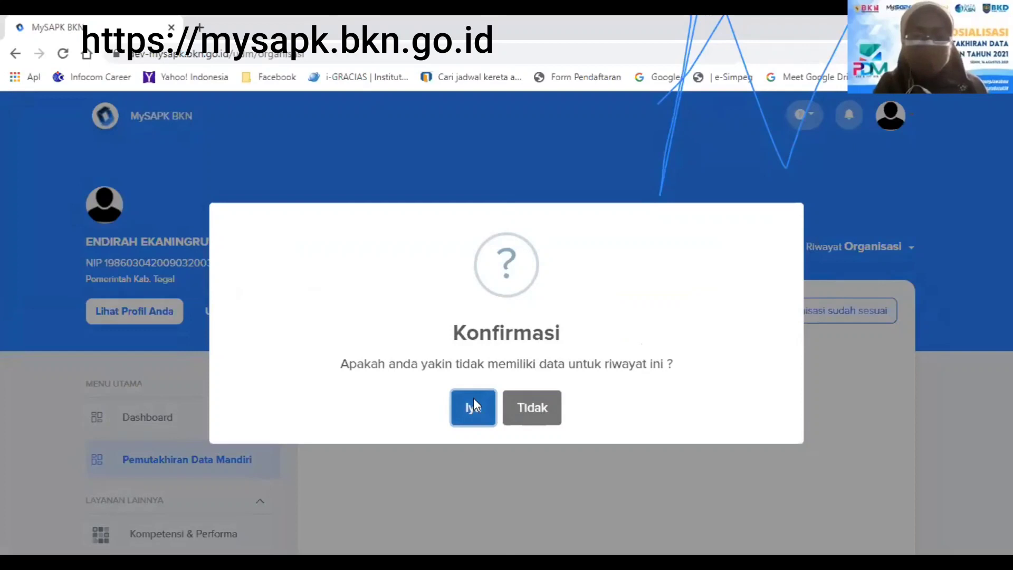
{"action": "left_click", "coordinate": [473, 401]}
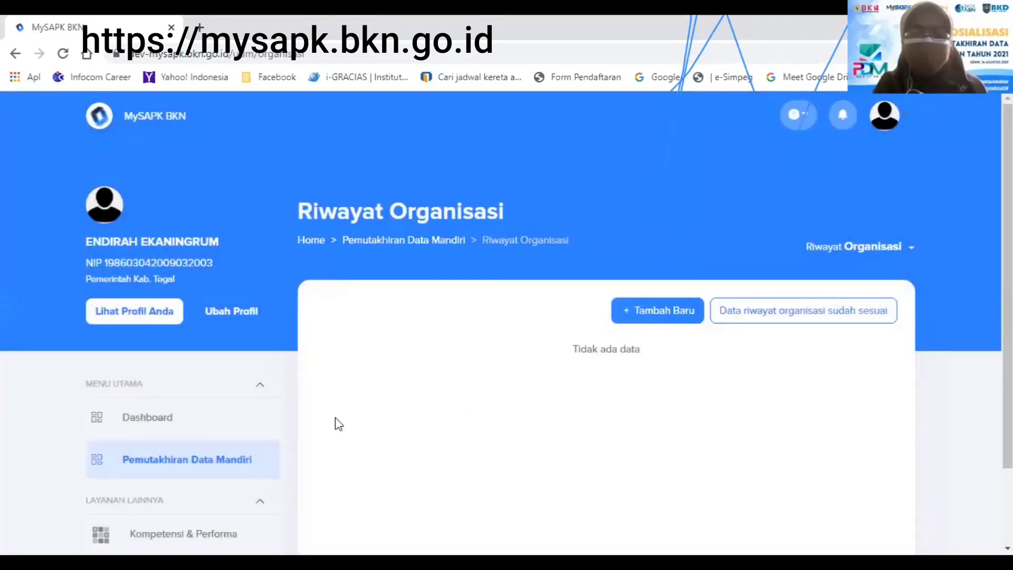
From the category overview, open the form for adding a new Riwayat CLTN record
{"action": "left_click", "coordinate": [241, 456]}
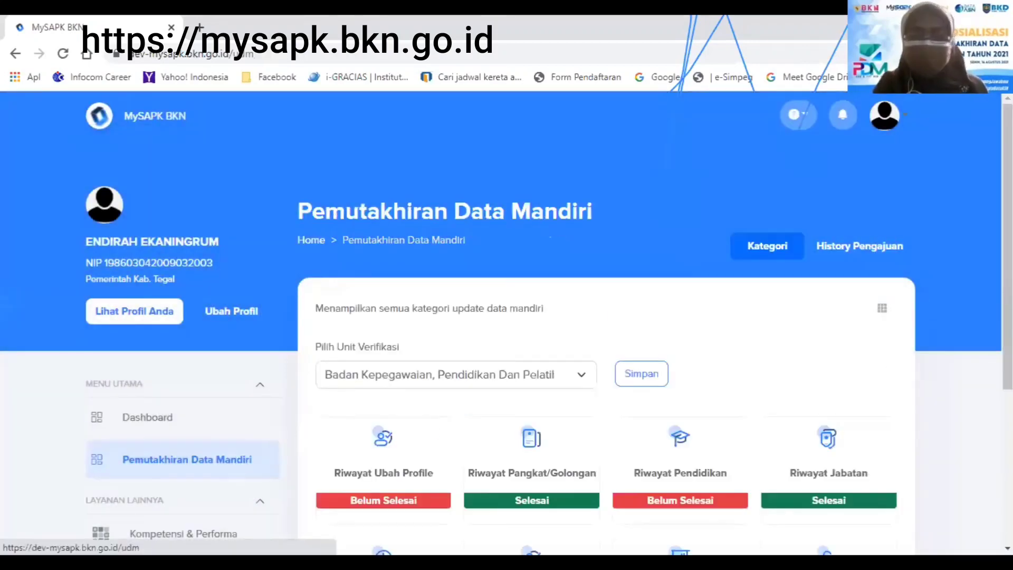
{"action": "scroll", "coordinate": [810, 455], "scroll_direction": "down", "scroll_amount": 5}
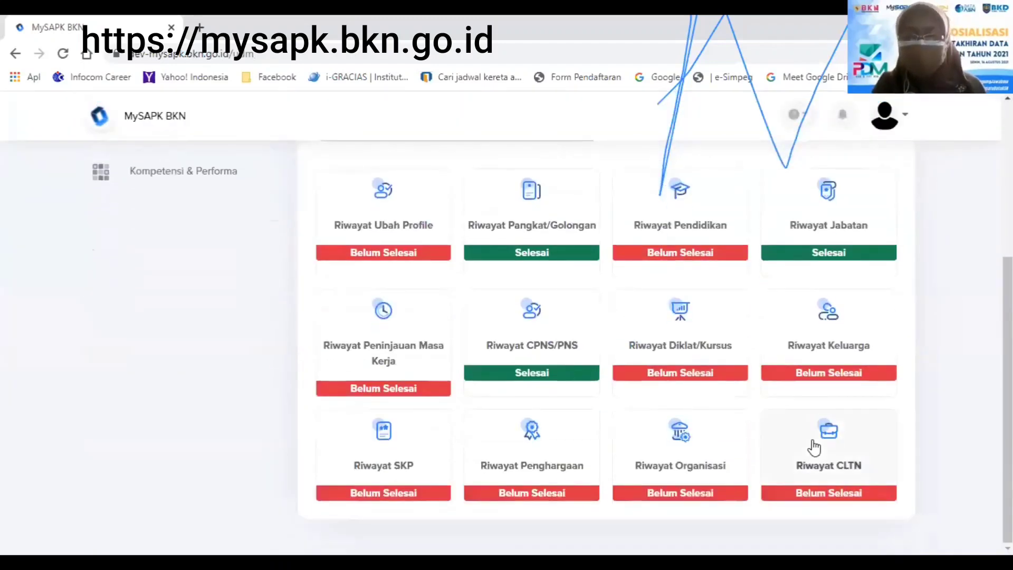
{"action": "left_click", "coordinate": [813, 447]}
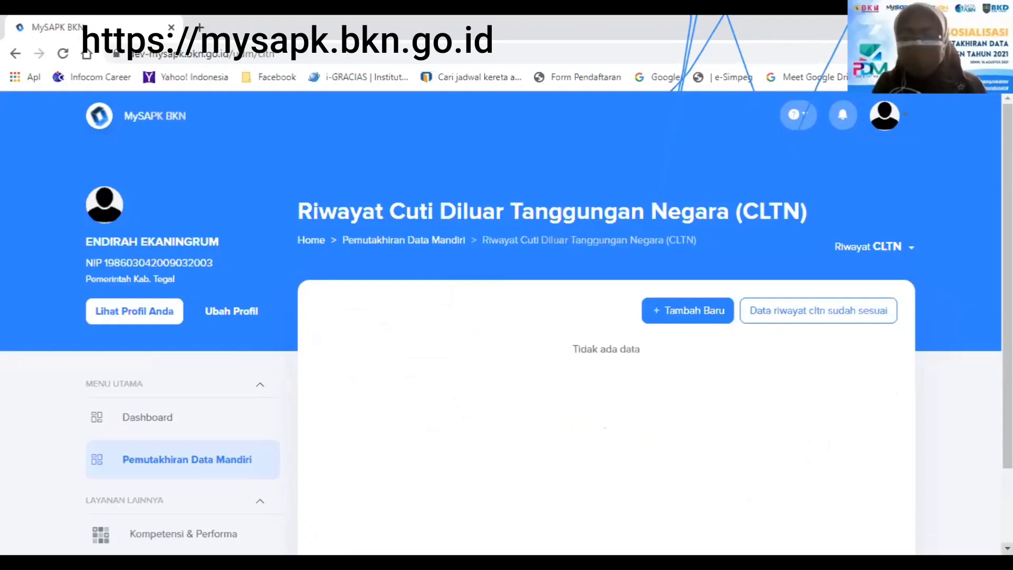
{"action": "scroll", "coordinate": [663, 181], "scroll_direction": "down", "scroll_amount": 1}
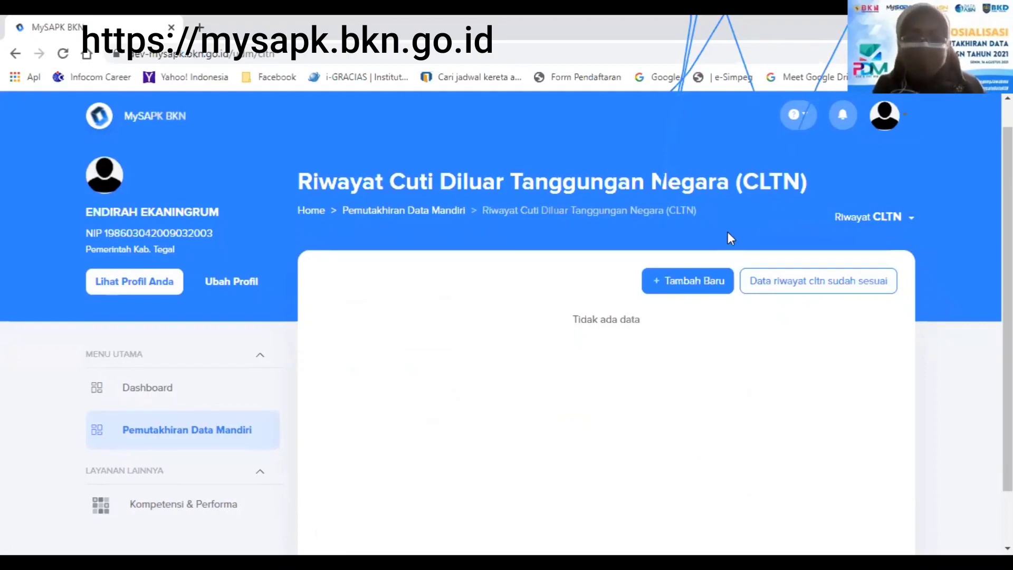
{"action": "left_click", "coordinate": [687, 283]}
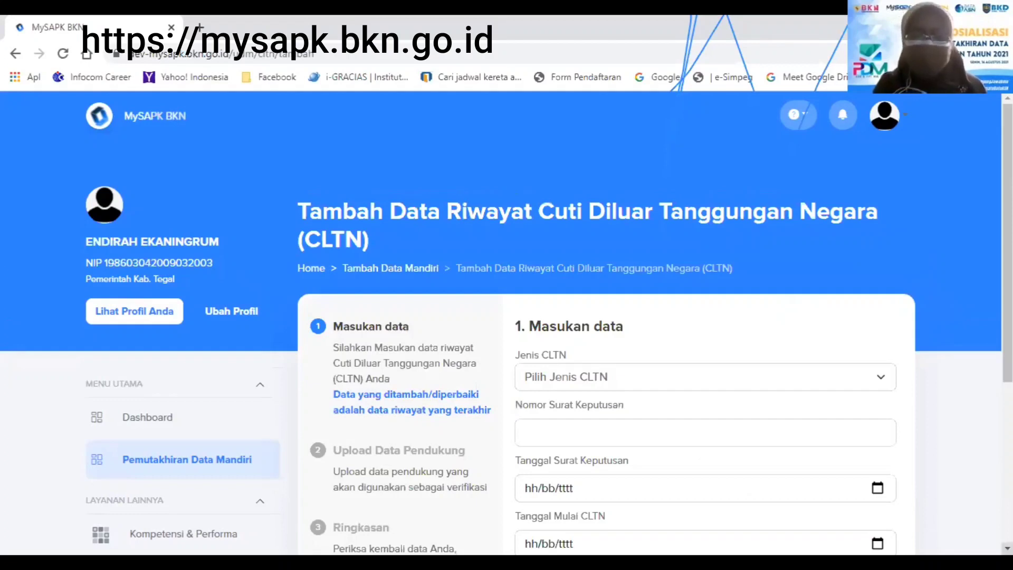
Examine the CLTN form's fields, including the choices offered under Jenis CLTN
{"action": "scroll", "coordinate": [506, 353], "scroll_direction": "down", "scroll_amount": 2}
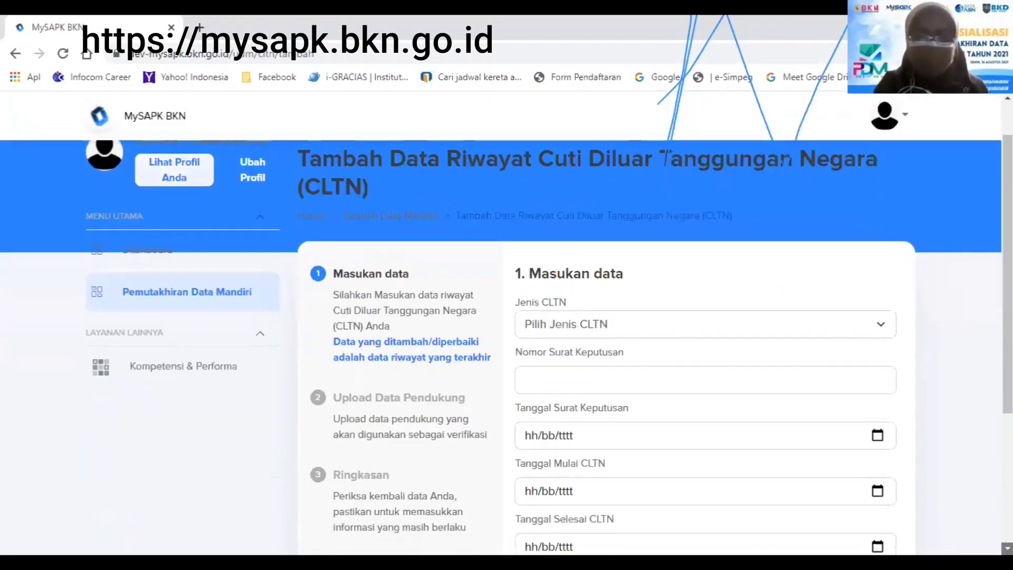
{"action": "scroll", "coordinate": [549, 347], "scroll_direction": "down", "scroll_amount": 2}
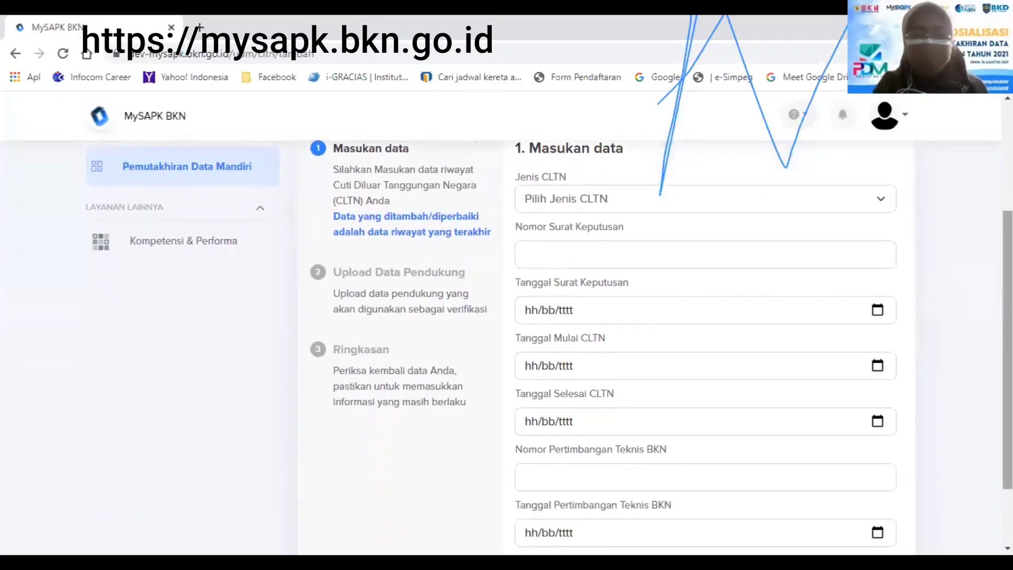
{"action": "left_click", "coordinate": [867, 204]}
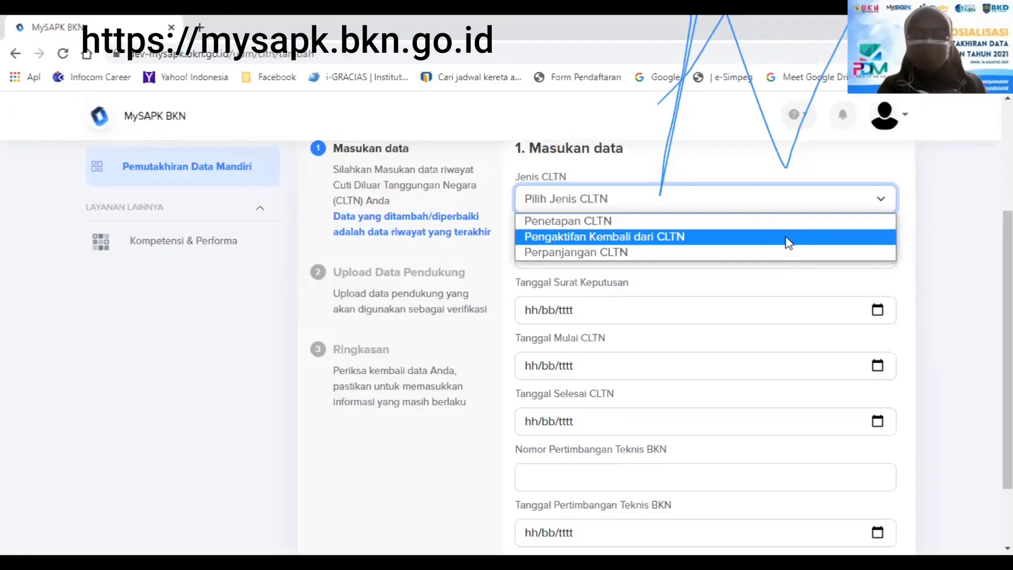
{"action": "key", "text": "Down"}
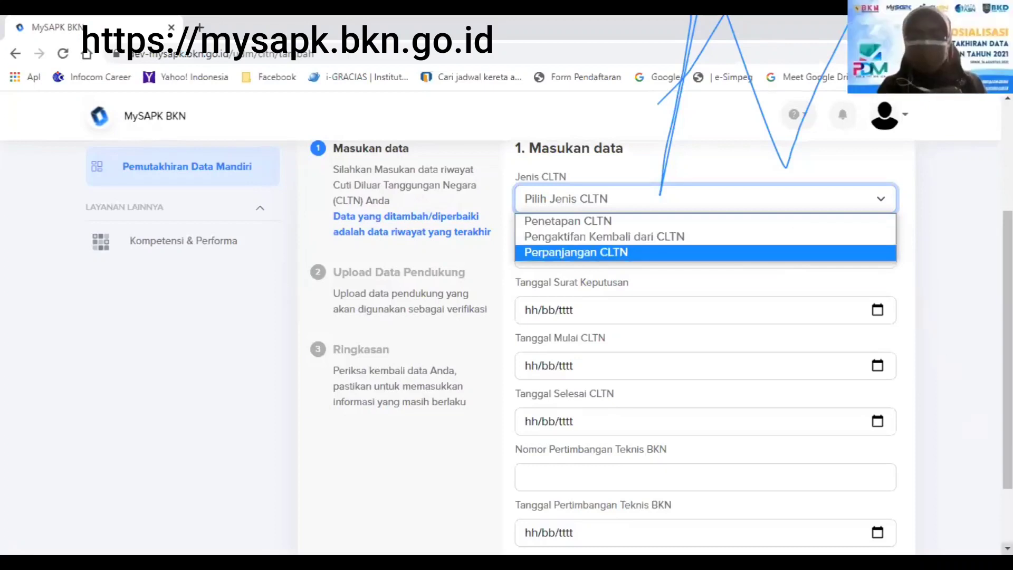
{"action": "scroll", "coordinate": [705, 316], "scroll_direction": "down", "scroll_amount": 1}
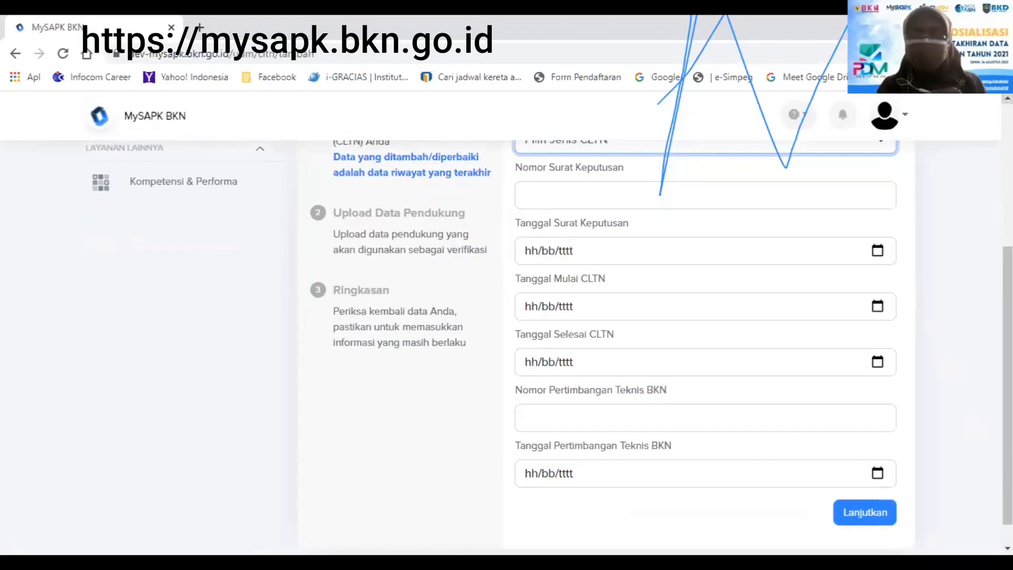
Leave the CLTN form and view the Pemutakhiran Data Mandiri progress on the dashboard
{"action": "scroll", "coordinate": [210, 237], "scroll_direction": "up", "scroll_amount": 2}
{"action": "left_click", "coordinate": [210, 236]}
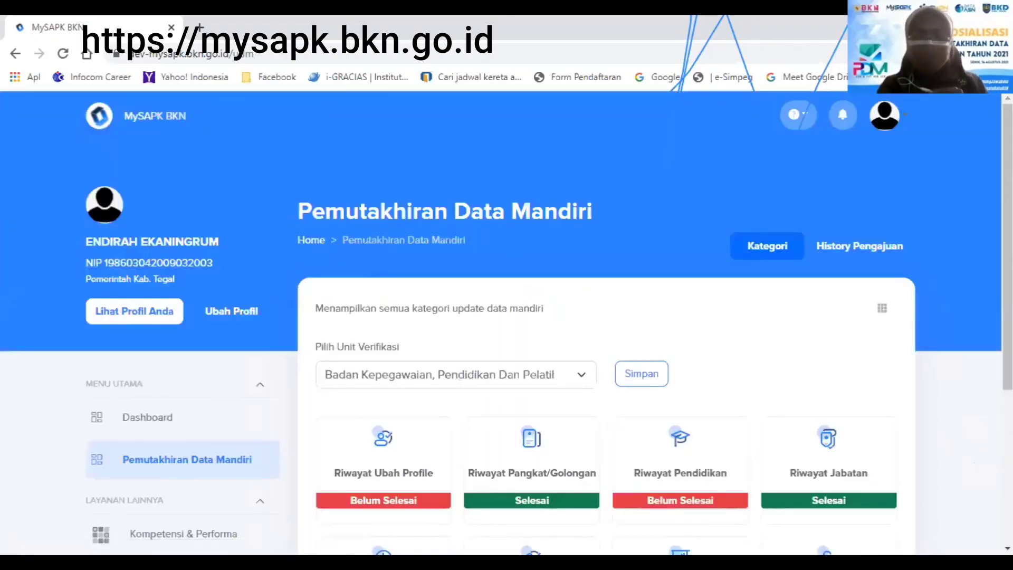
{"action": "scroll", "coordinate": [506, 327], "scroll_direction": "down", "scroll_amount": 1}
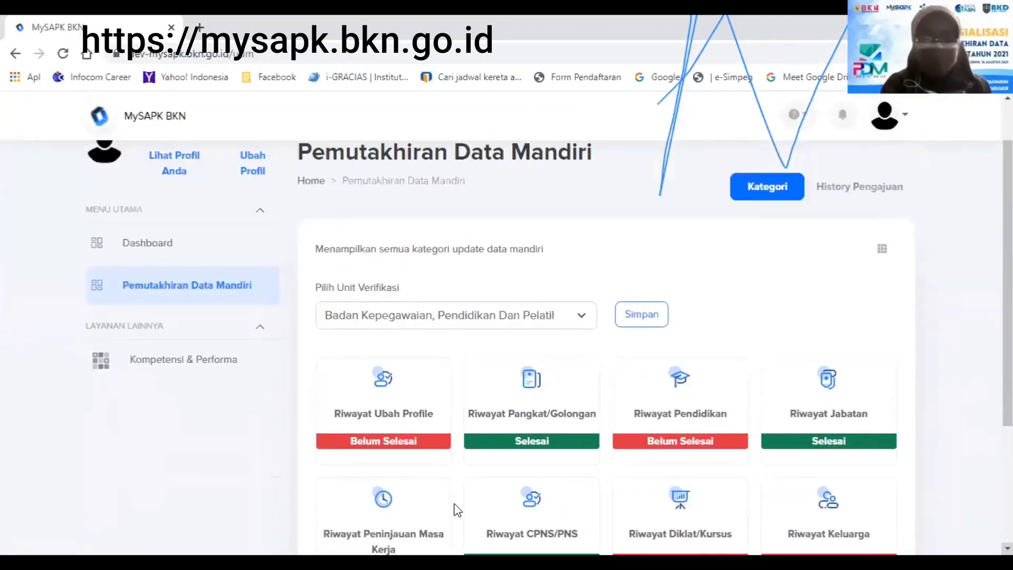
{"action": "left_click", "coordinate": [137, 242]}
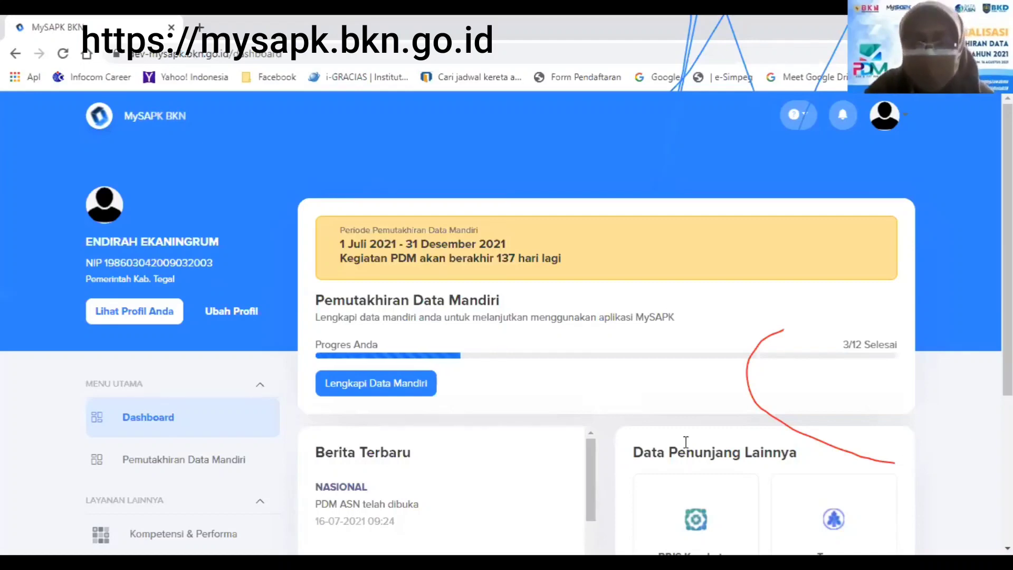
Return to Pemutakhiran Data Mandiri and open the History Pengajuan list of submitted change requests
{"action": "left_click", "coordinate": [150, 462]}
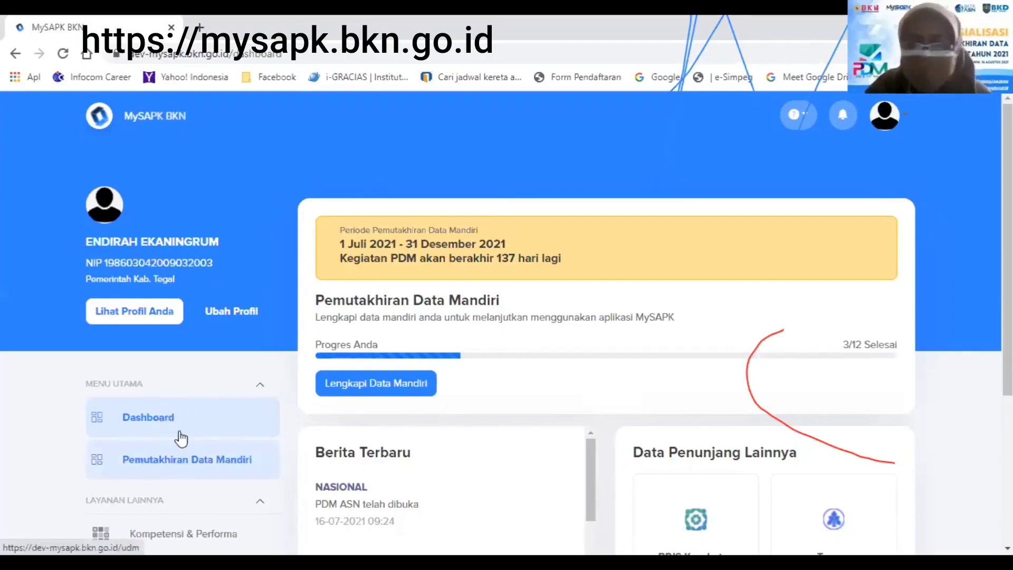
{"action": "left_click", "coordinate": [882, 308]}
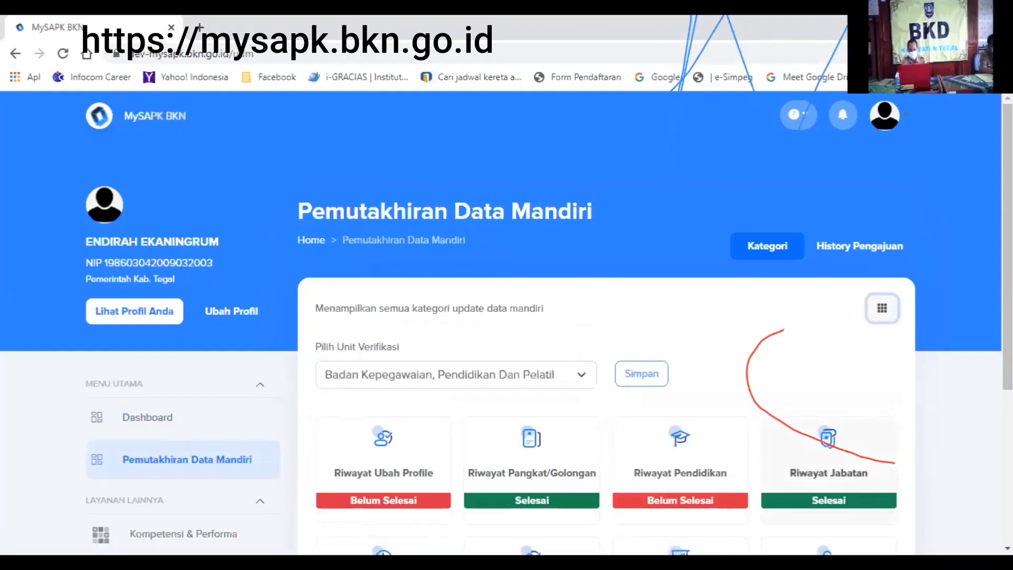
{"action": "scroll", "coordinate": [954, 170], "scroll_direction": "down", "scroll_amount": 1}
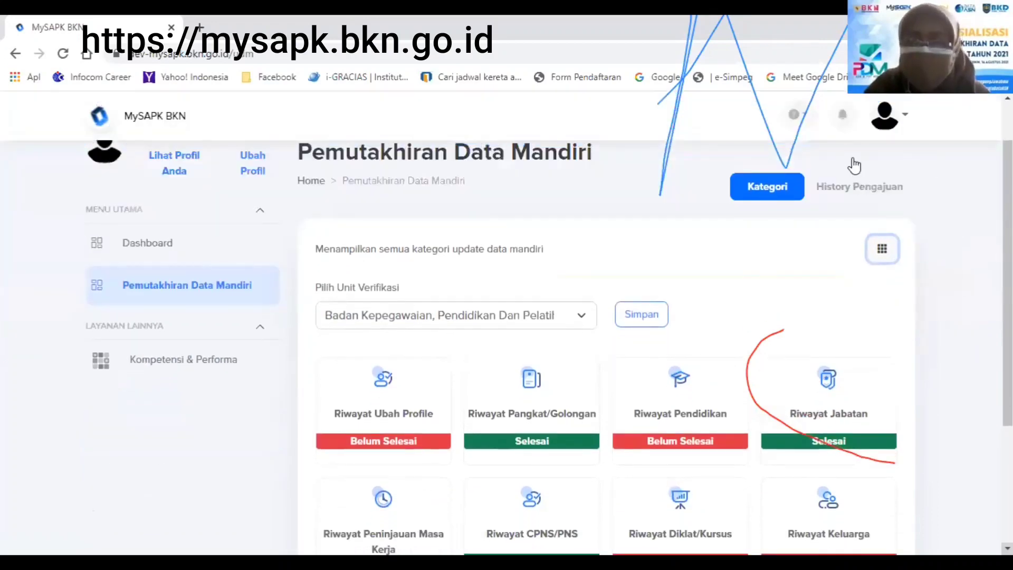
{"action": "scroll", "coordinate": [853, 158], "scroll_direction": "down", "scroll_amount": 1}
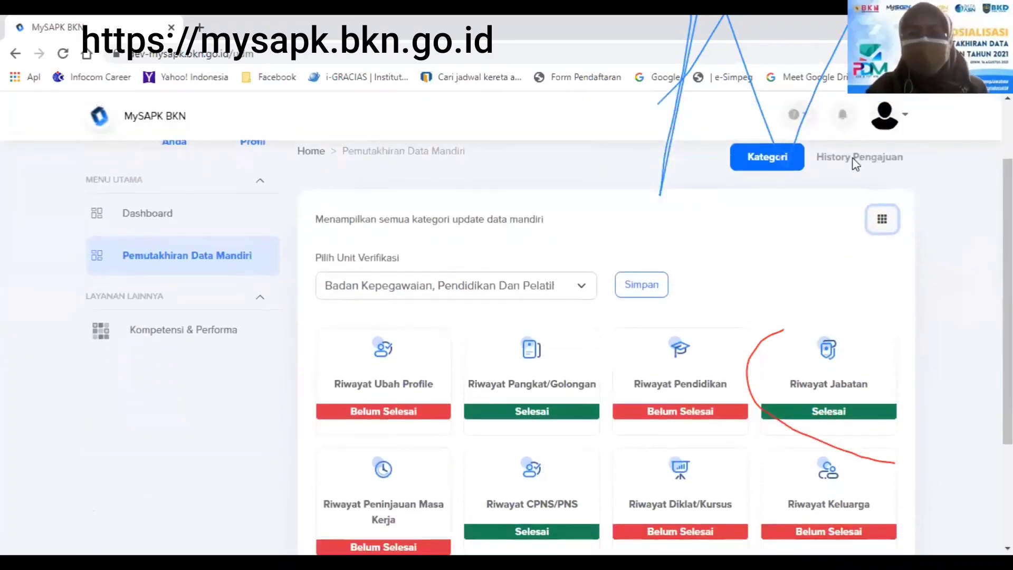
{"action": "left_click", "coordinate": [859, 157]}
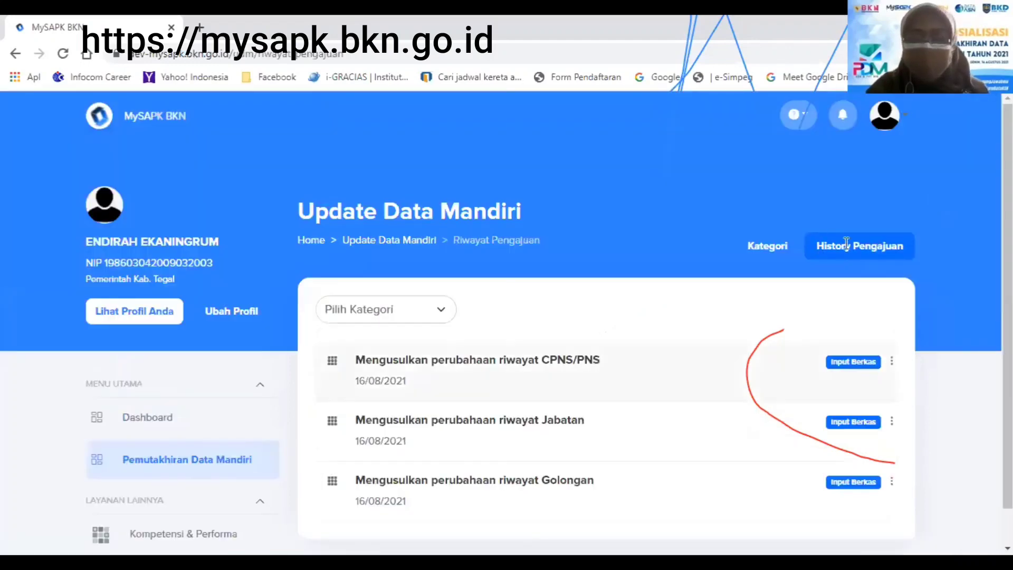